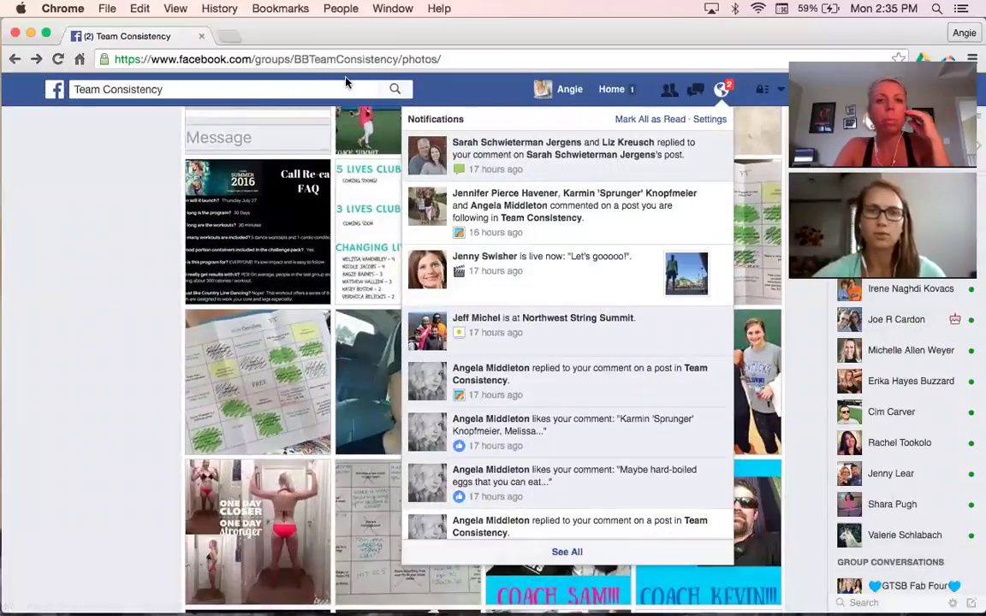
# Step: Close the notifications list and go from the home feed to the Events page
pyautogui.click(454, 88)
pyautogui.click(598, 88)
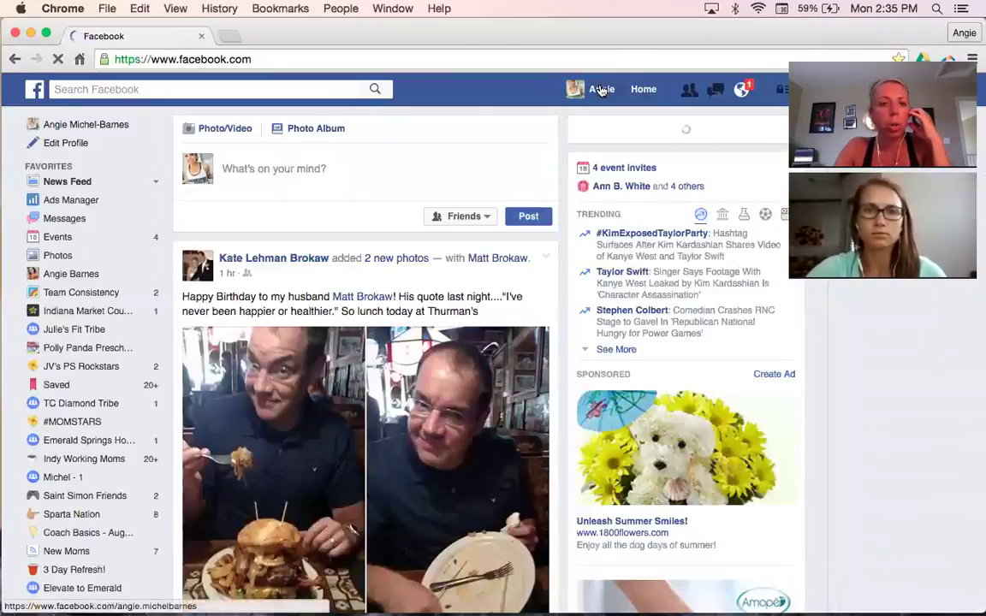
pyautogui.click(73, 237)
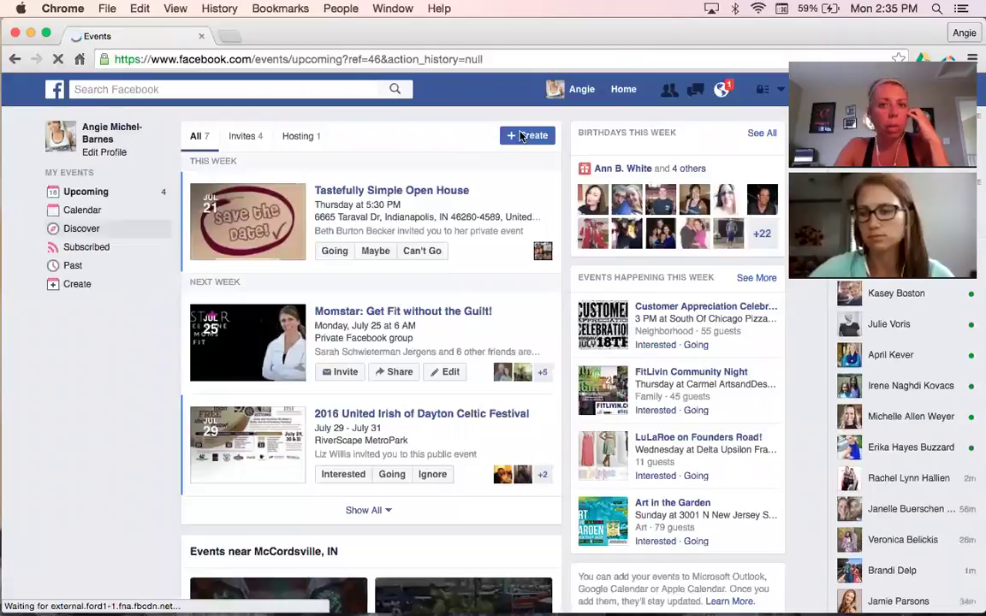
# Step: Start creating an event and set its type to Public Event
pyautogui.click(524, 136)
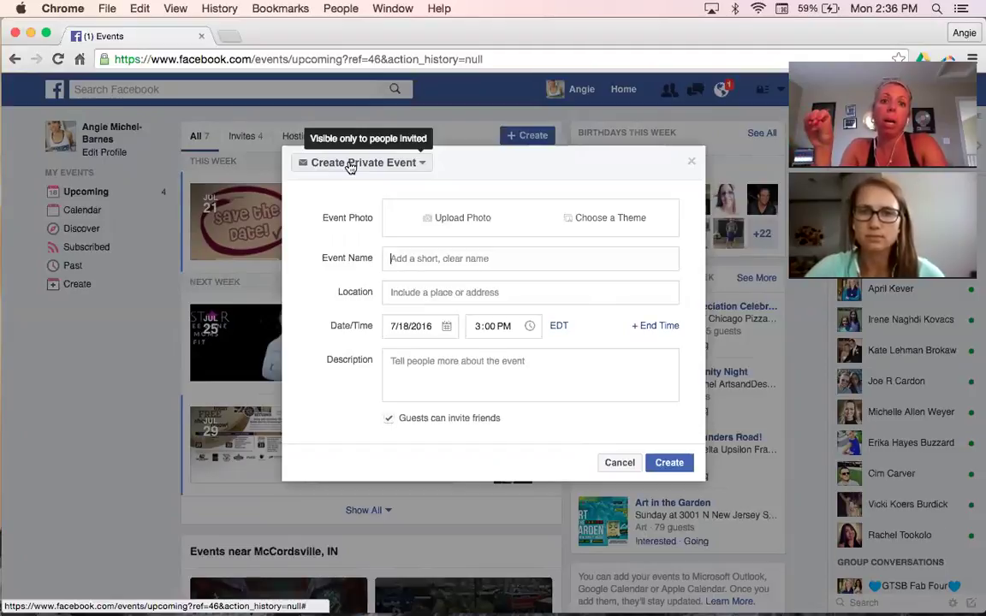
pyautogui.click(349, 165)
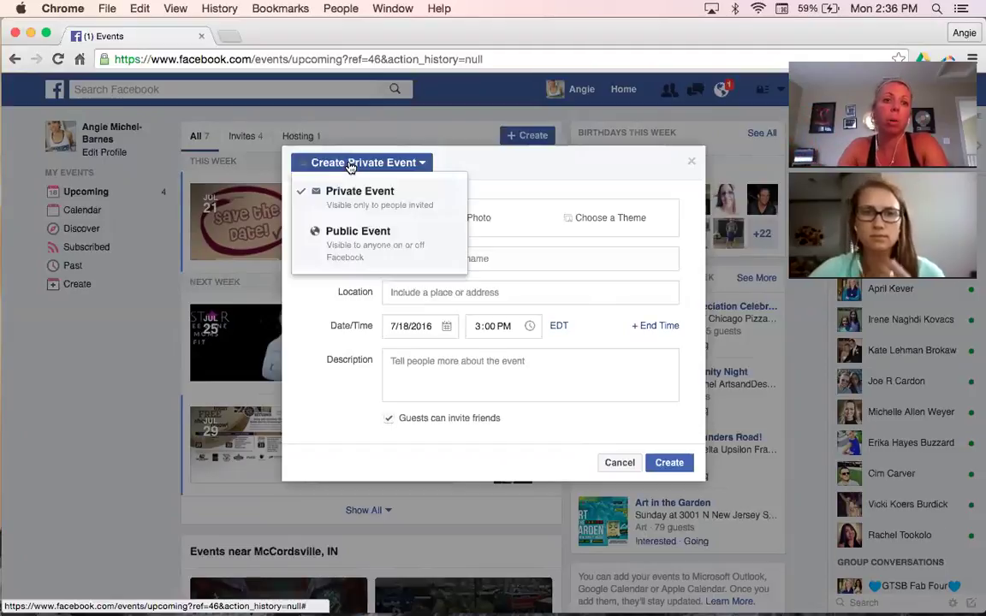
pyautogui.click(360, 235)
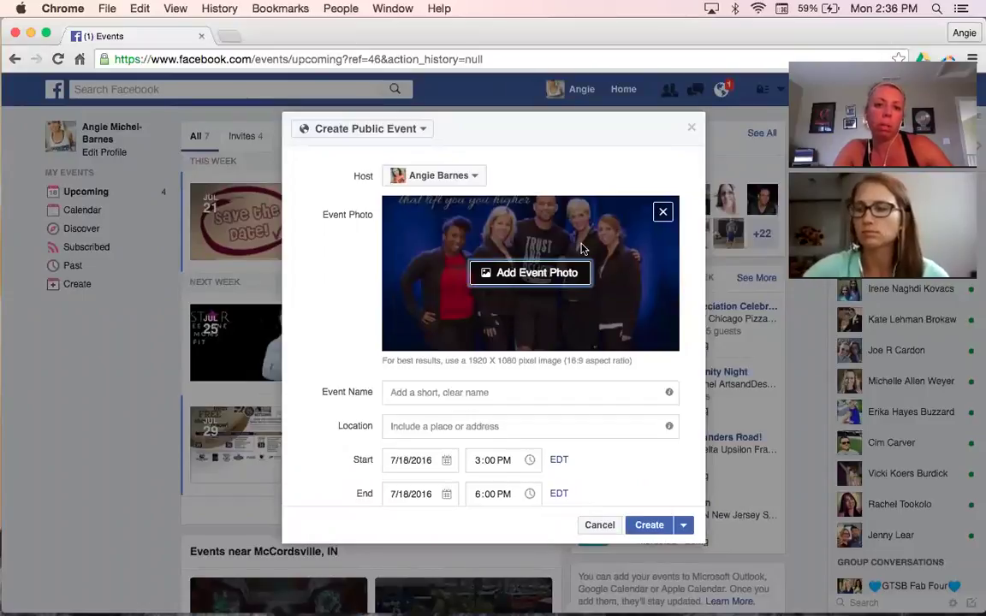
# Step: Name the event "Sweat for the Dress: Get ready to walk the aisle"
pyautogui.click(436, 391)
pyautogui.write('Sweat for the Dress')
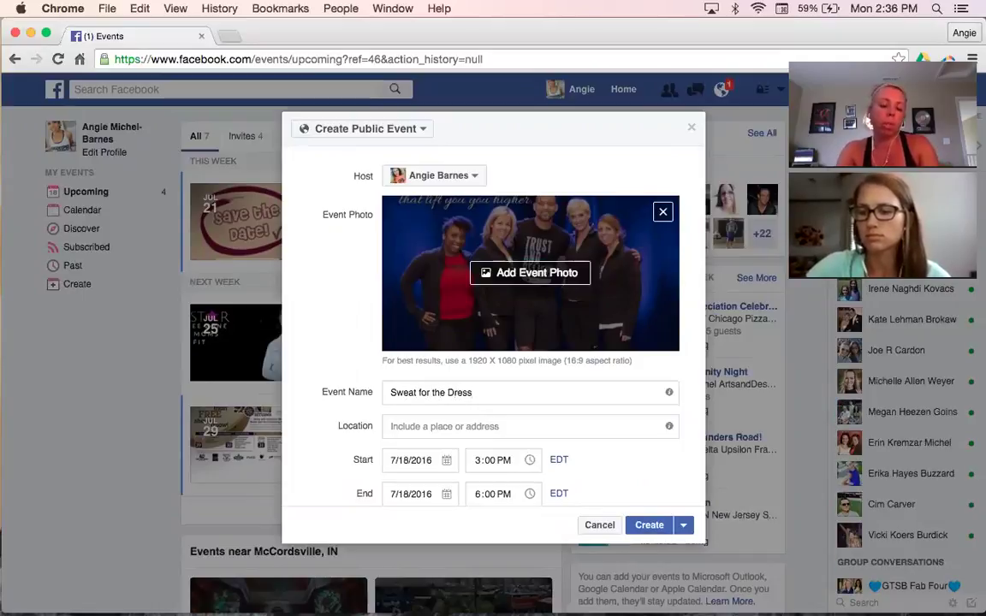
pyautogui.scroll(-2, 451, 425)
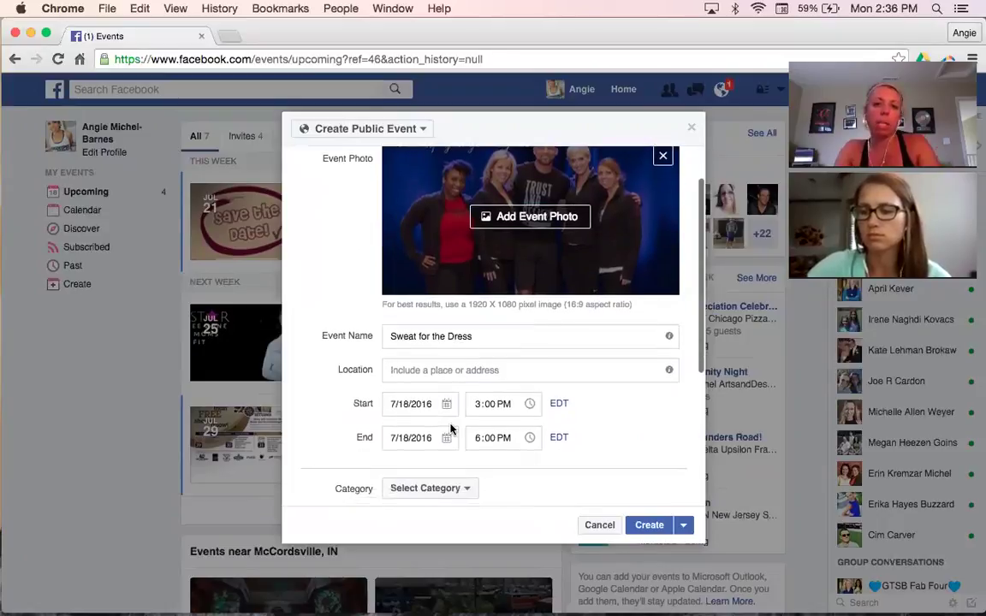
pyautogui.press('Tab')
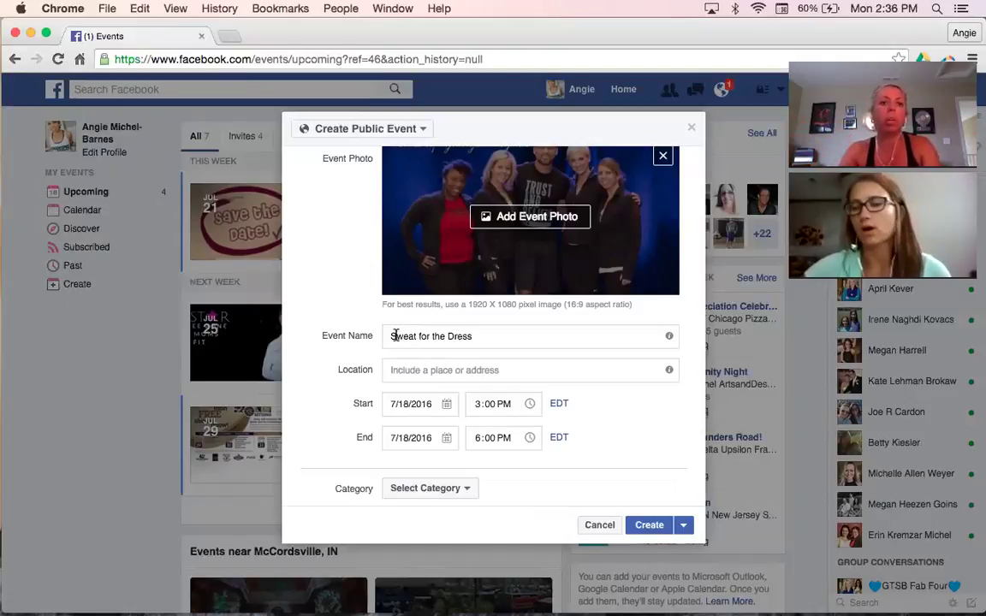
pyautogui.click(480, 336)
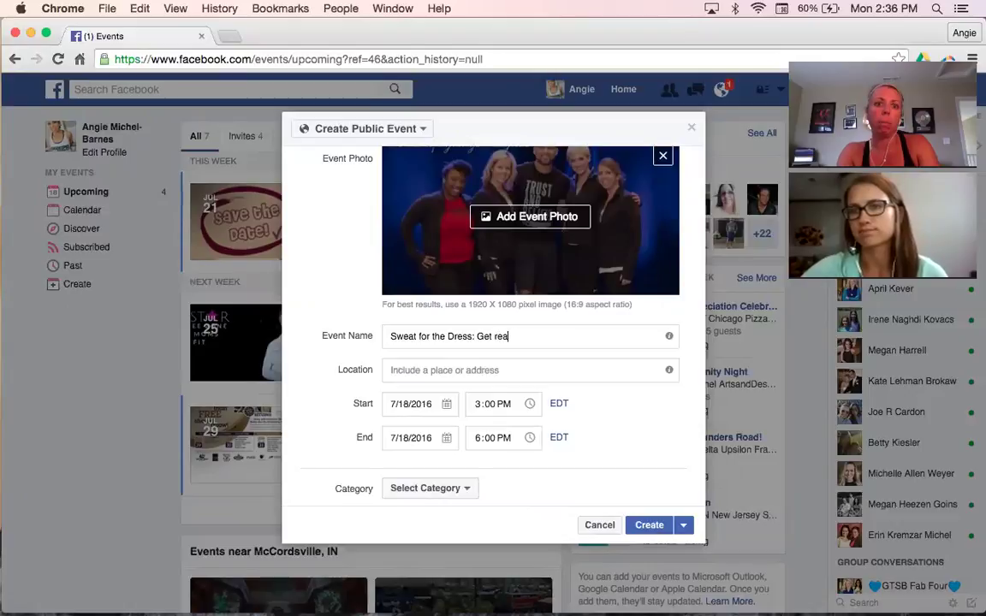
pyautogui.write('dy to walk the aisle')
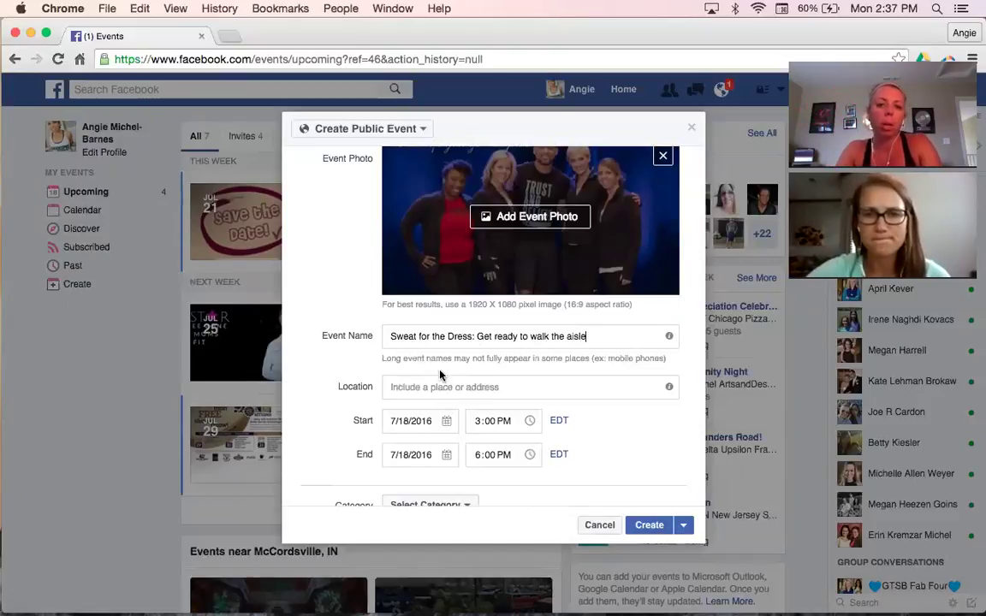
# Step: Set the event location to the plain text "private facebook group"
pyautogui.scroll(-3, 431, 385)
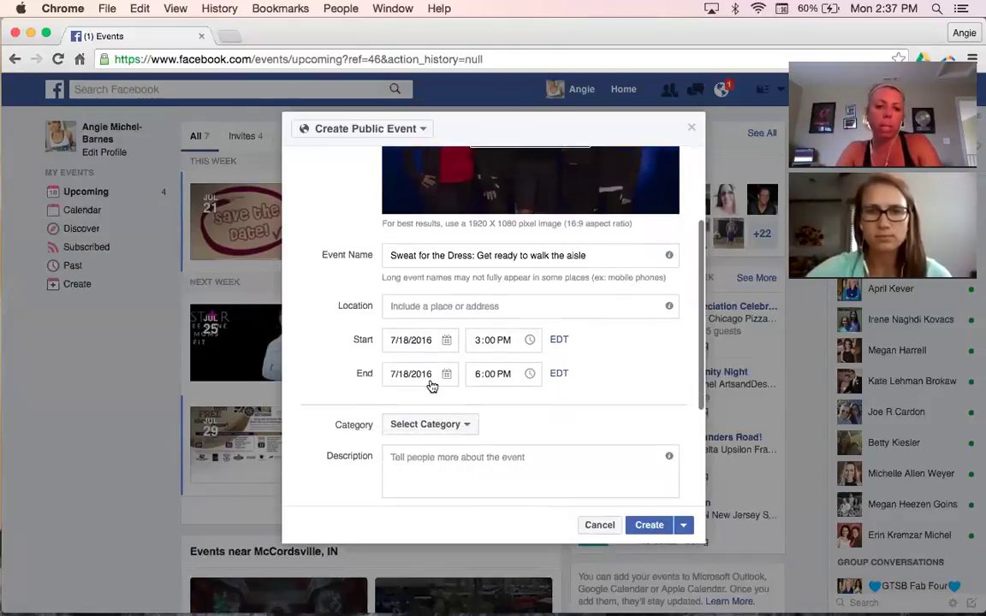
pyautogui.click(415, 305)
pyautogui.write('pri')
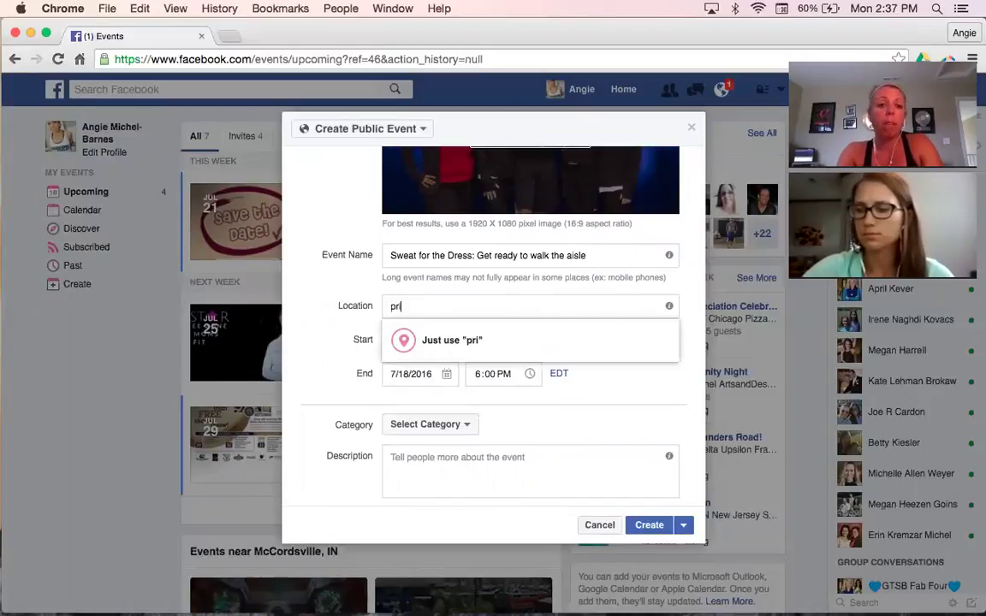
pyautogui.write('vate re')
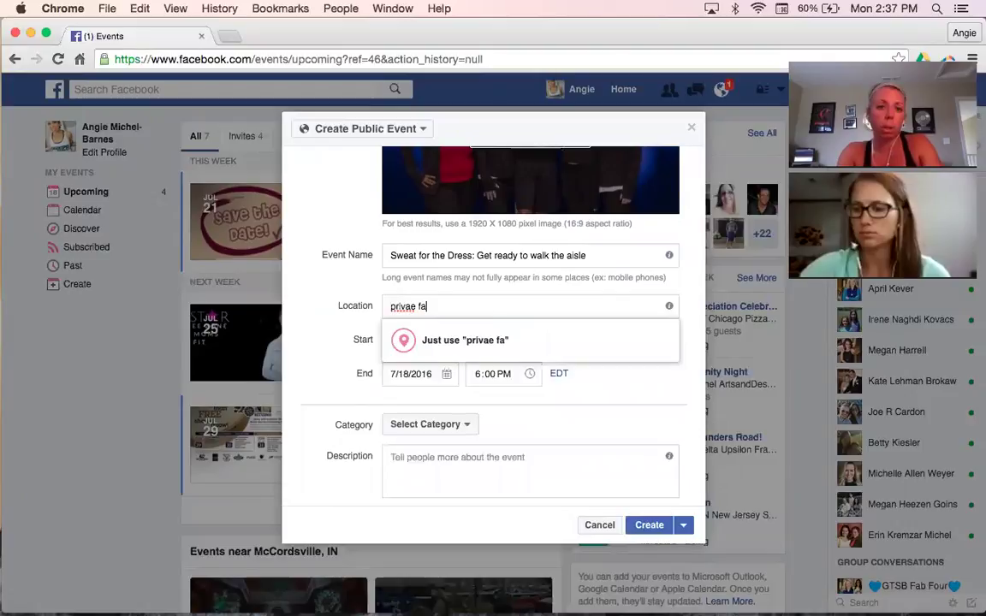
pyautogui.press('BackSpace')
pyautogui.press('BackSpace')
pyautogui.press('BackSpace')
pyautogui.press('BackSpace')
pyautogui.press('BackSpace')
pyautogui.write('te')
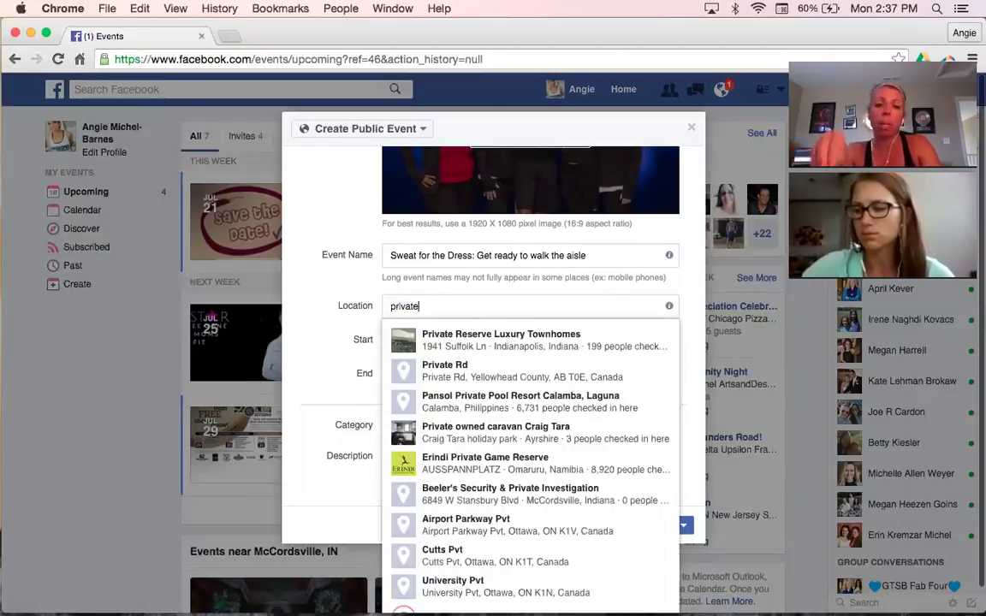
pyautogui.write(' f')
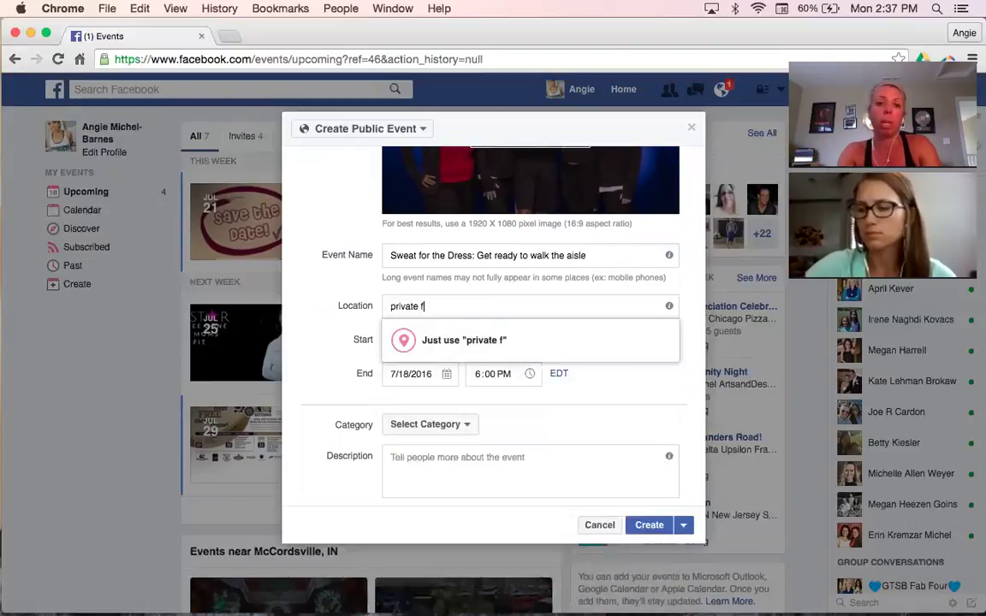
pyautogui.write('acebook group')
pyautogui.press('Tab')
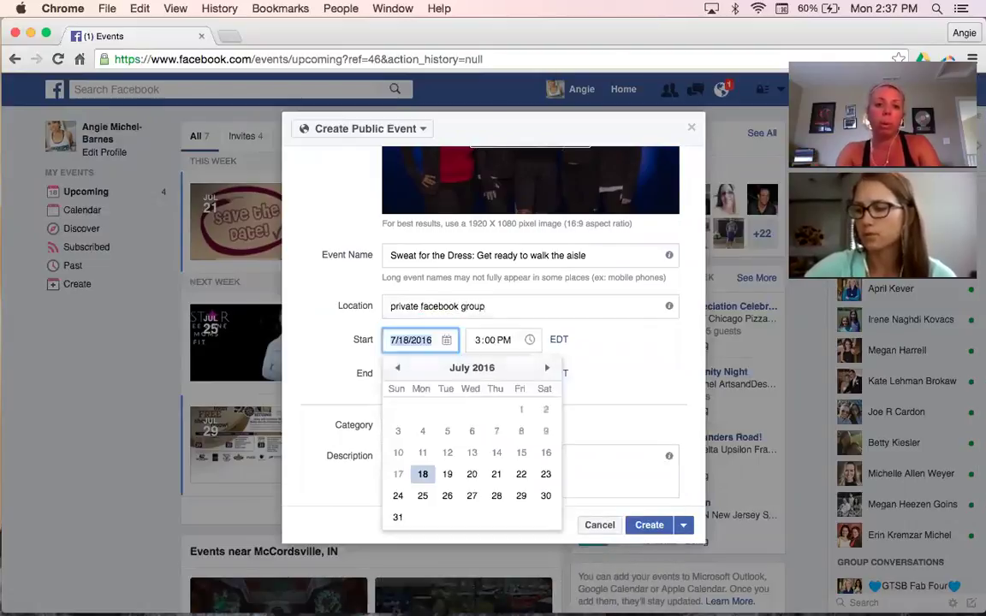
# Step: Set the event start to 7/25/2016 at 6:00 AM
pyautogui.click(422, 495)
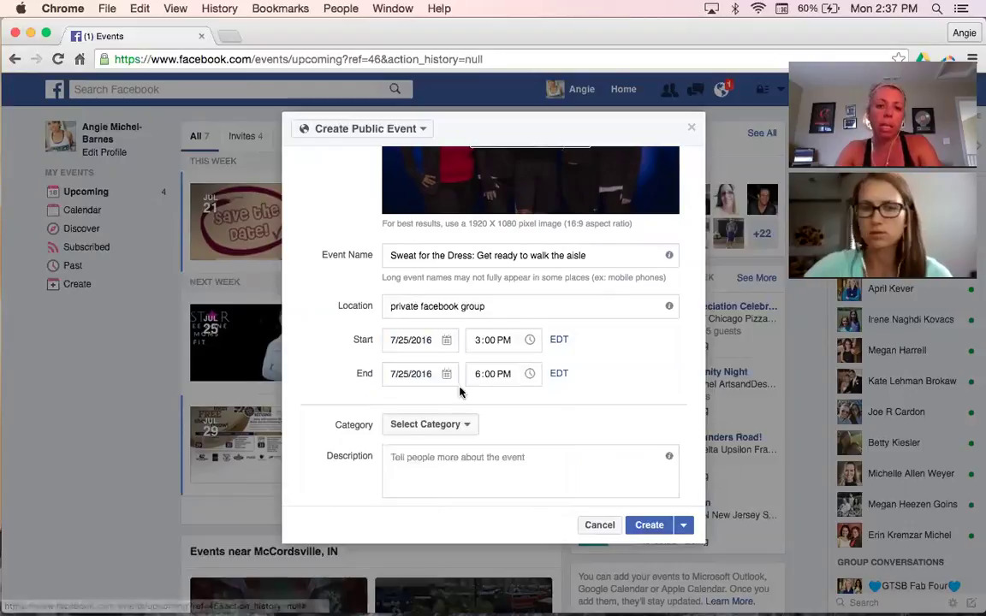
pyautogui.click(481, 347)
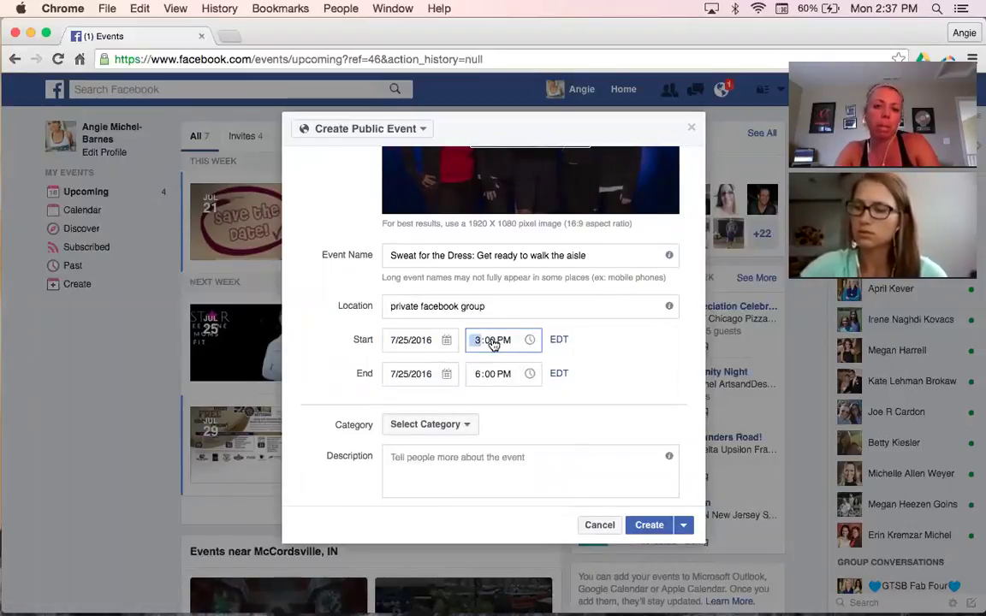
pyautogui.write('6')
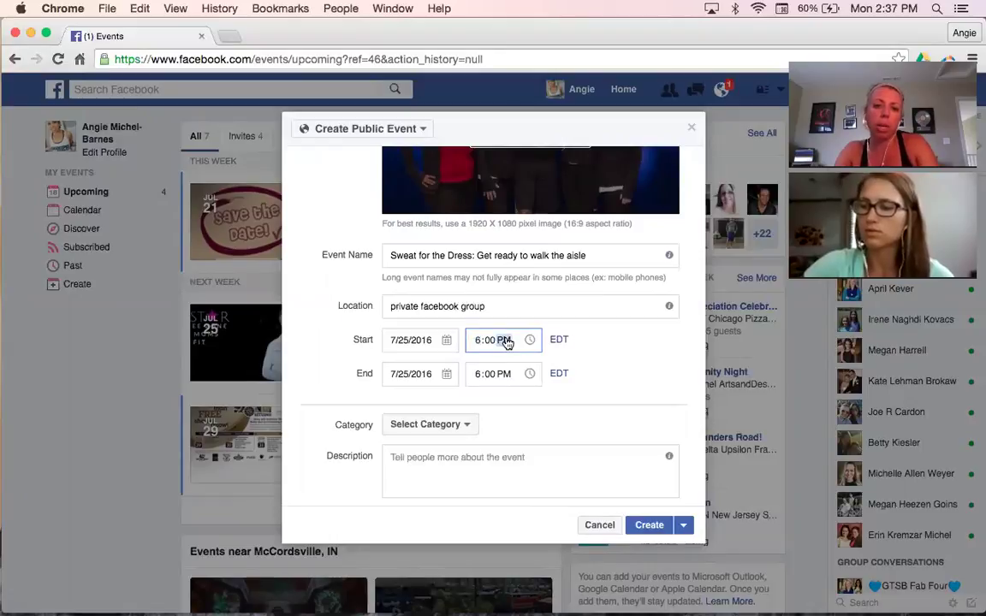
pyautogui.write('a')
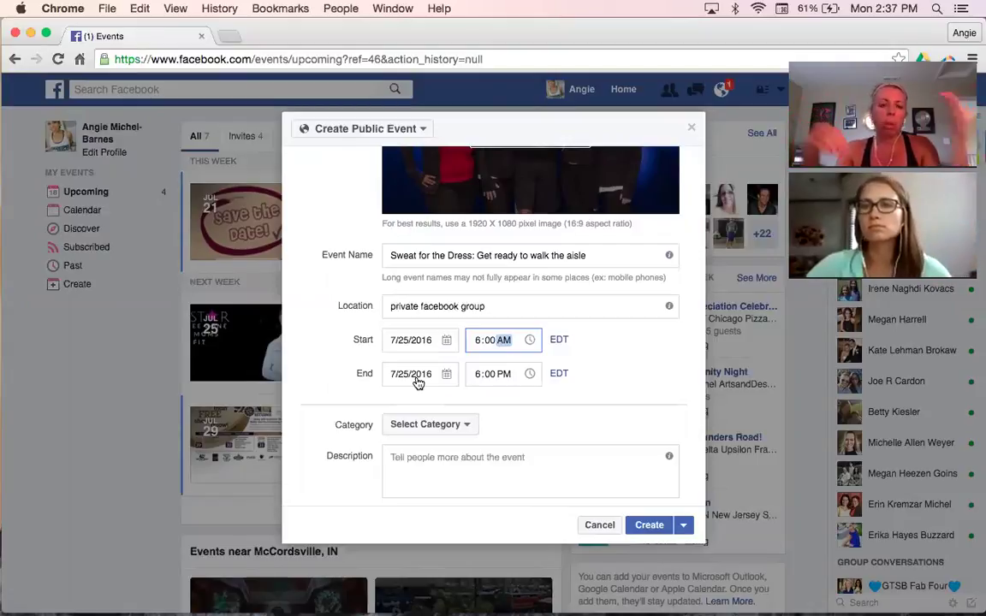
# Step: Set the event's end date to 8/1/2016
pyautogui.click(402, 376)
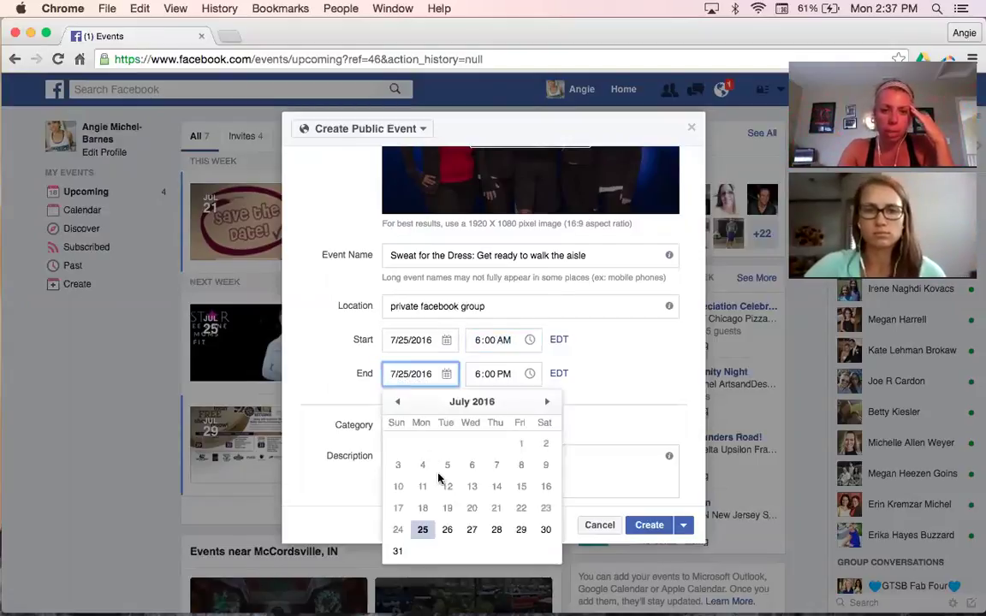
pyautogui.click(545, 406)
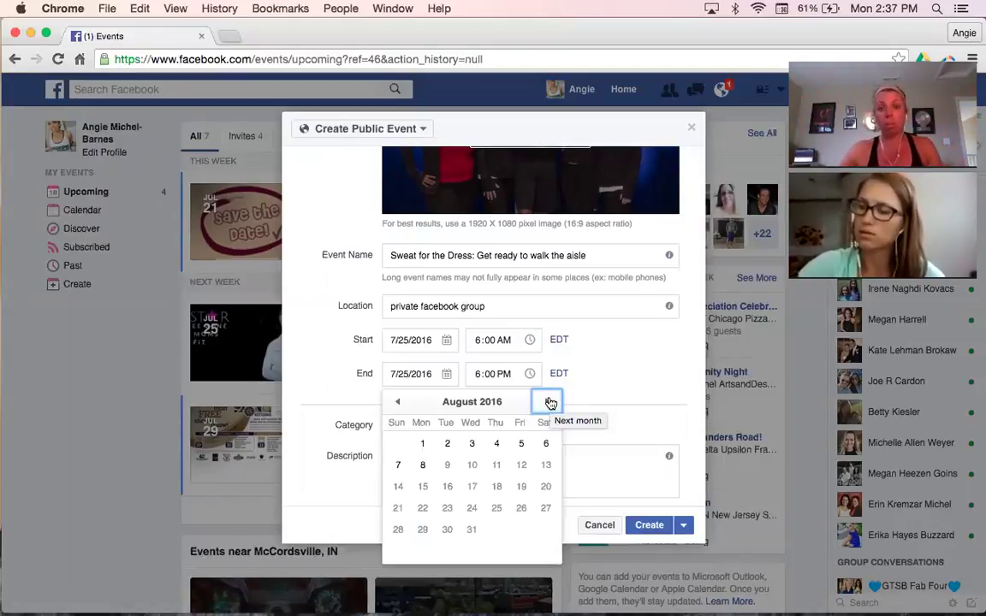
pyautogui.click(424, 446)
# Step: Set the event category to Fitness under Sports & Fitness
pyautogui.scroll(-3, 499, 409)
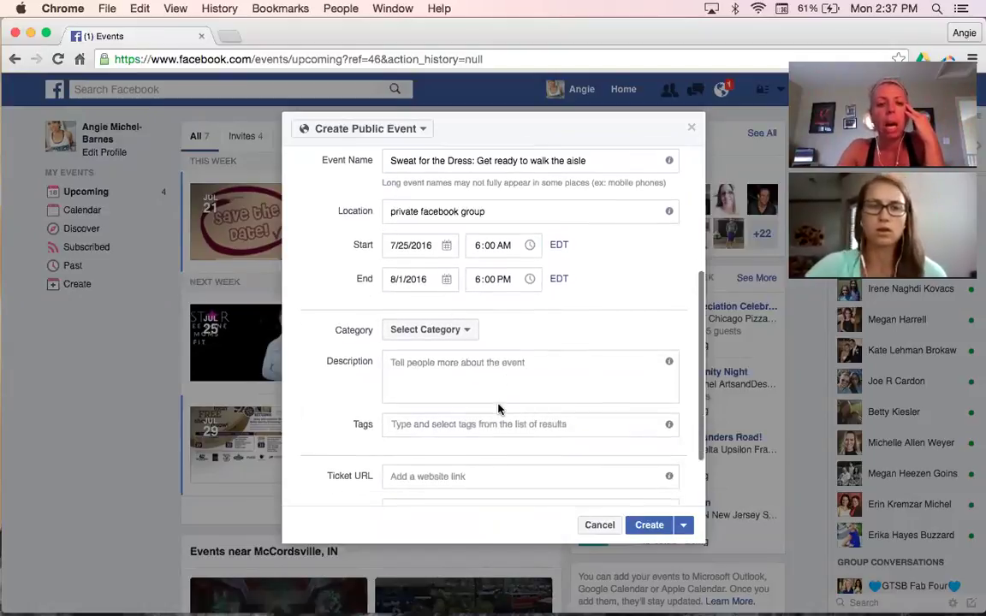
pyautogui.click(461, 330)
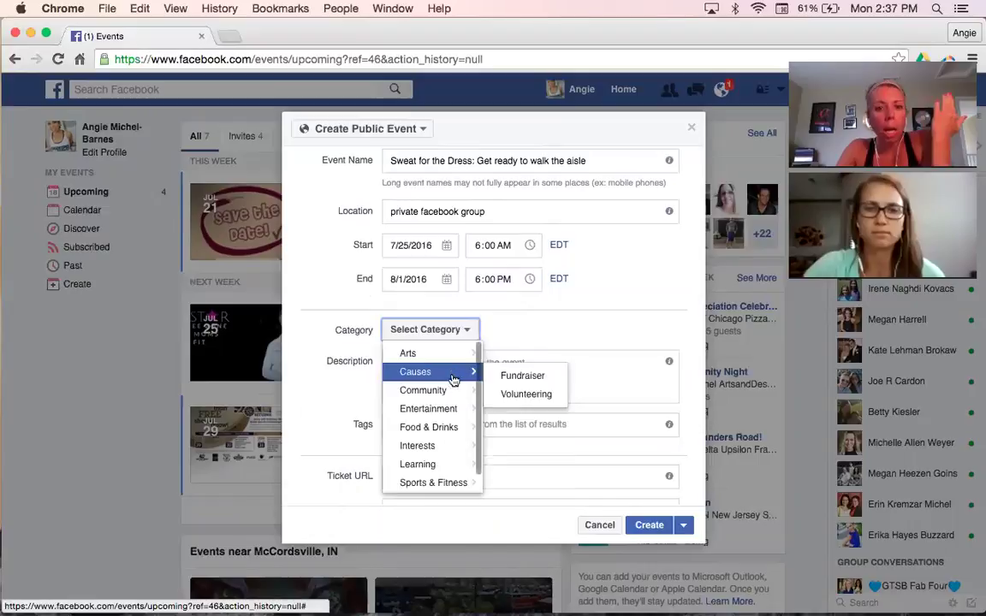
pyautogui.moveTo(442, 448)
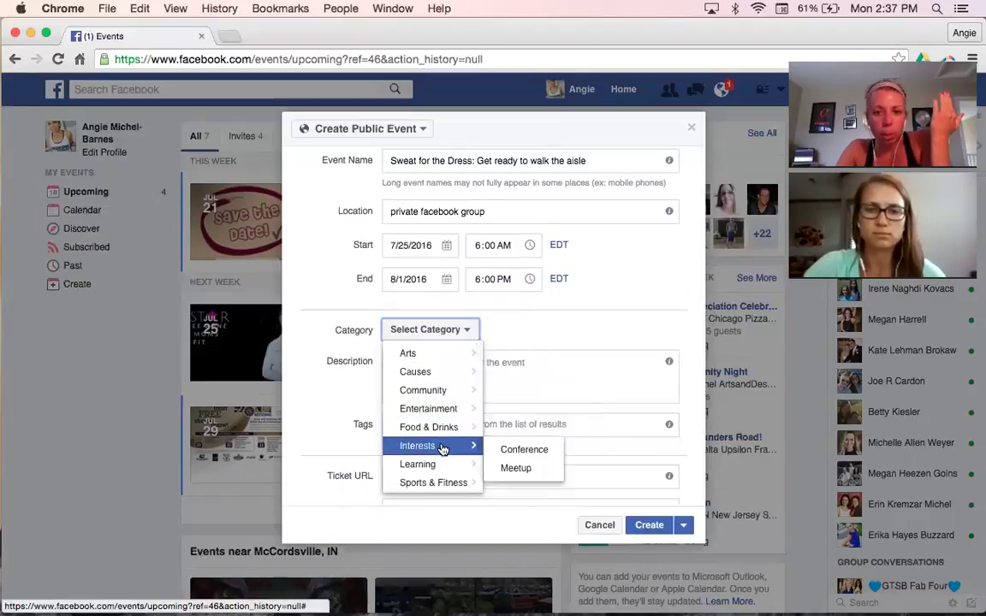
pyautogui.moveTo(443, 486)
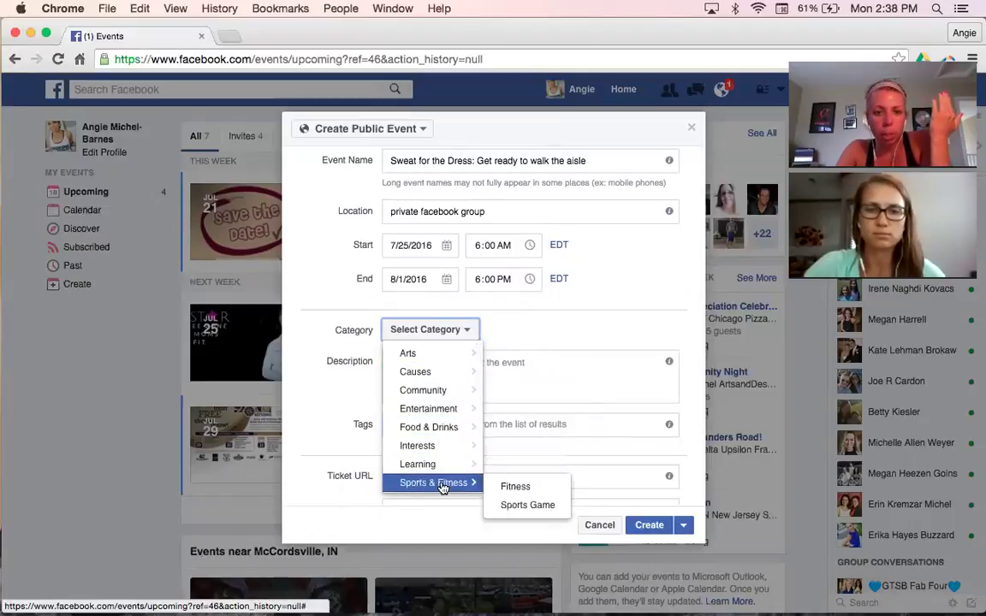
pyautogui.click(510, 487)
# Step: Review the event's remaining fields, including Tags and Ticket URL, and cancel the event creation
pyautogui.scroll(-2, 500, 336)
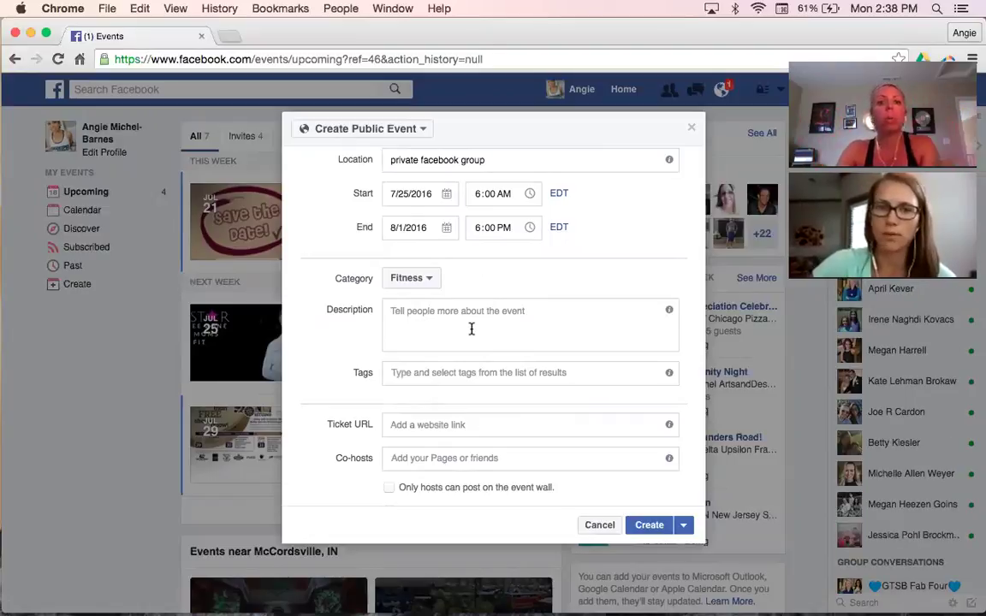
pyautogui.click(449, 376)
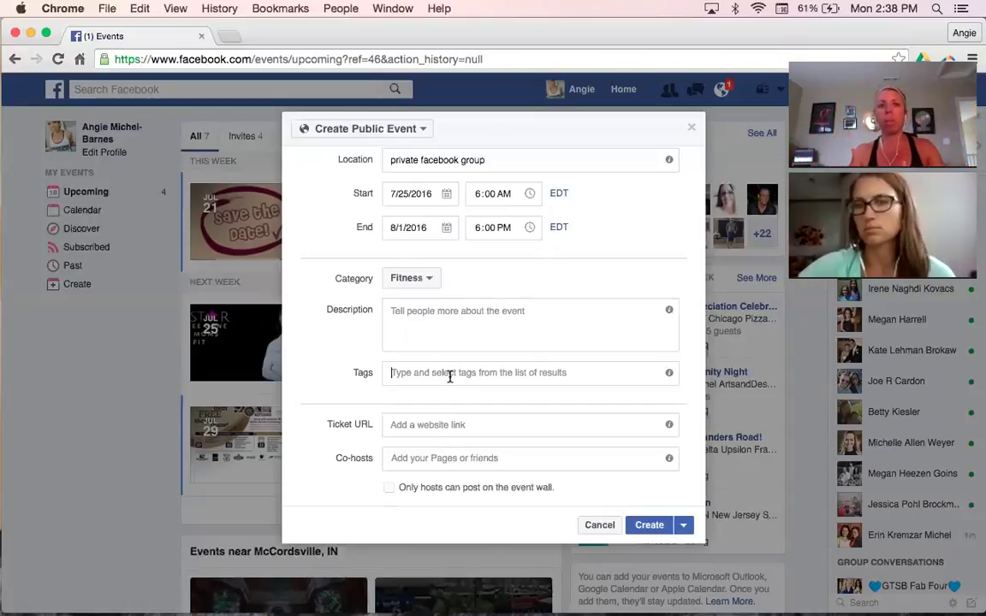
pyautogui.scroll(-2, 449, 377)
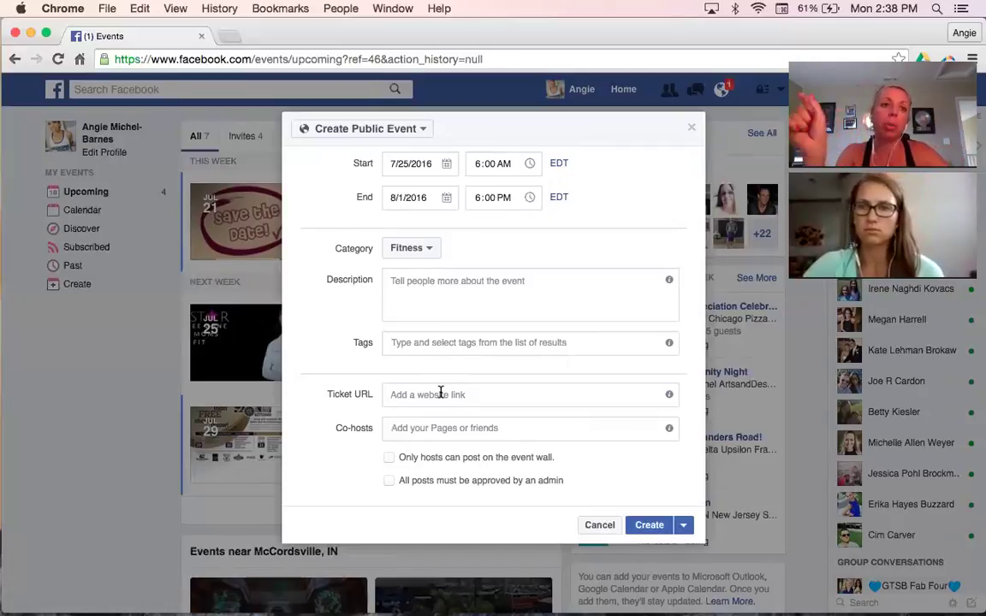
pyautogui.click(441, 392)
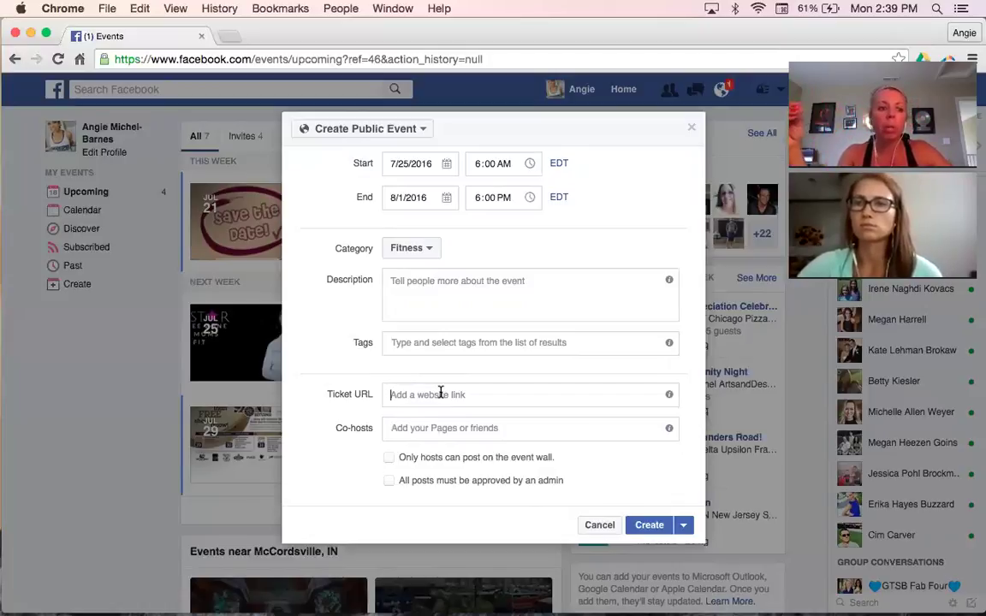
pyautogui.click(441, 392)
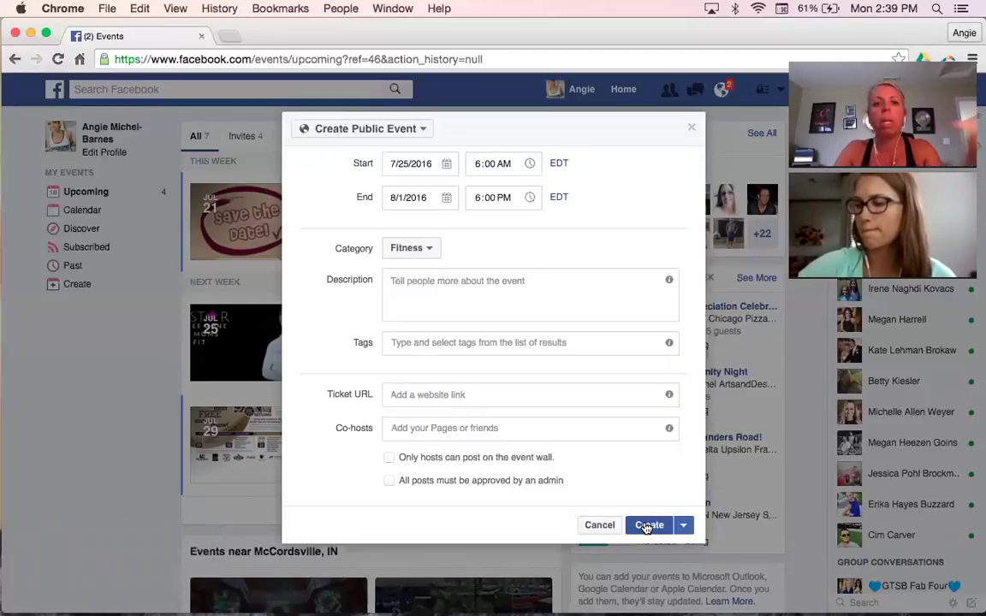
pyautogui.click(591, 532)
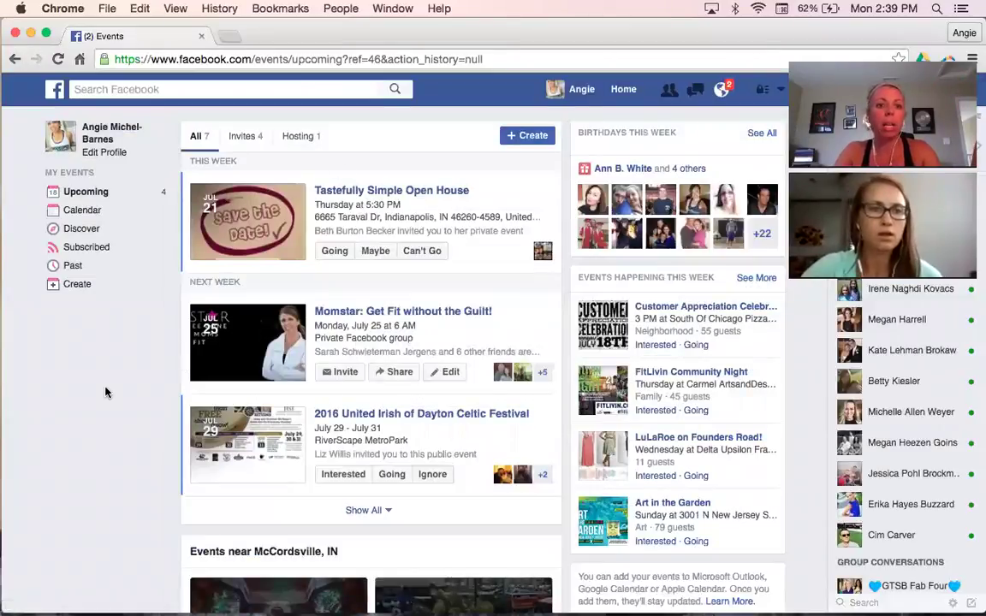
# Step: Open the existing "Momstar: Get Fit without the Guilt!" event and examine its details and guest figures
pyautogui.scroll(-1, 256, 359)
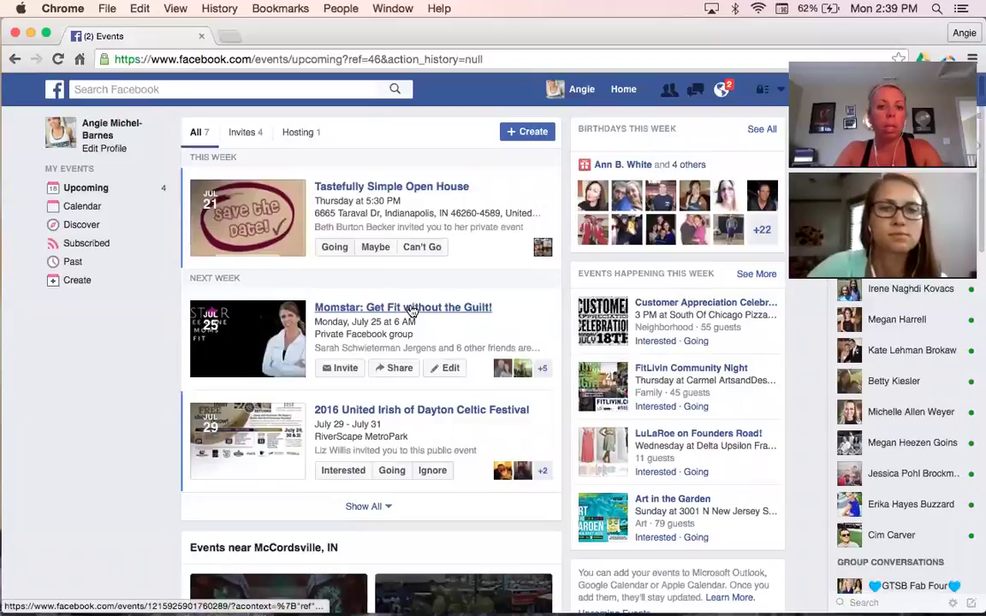
pyautogui.click(412, 309)
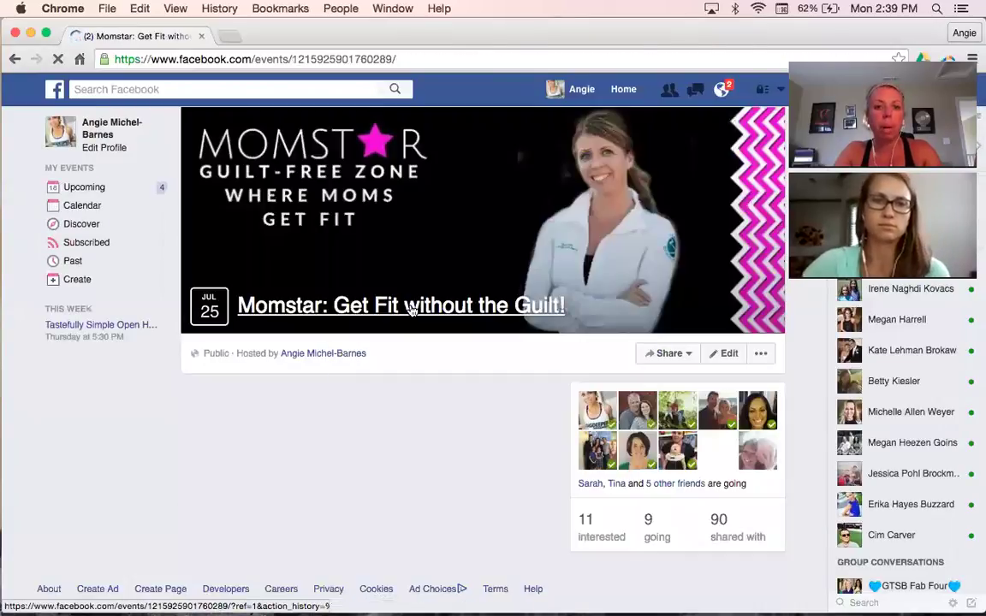
pyautogui.scroll(-3, 510, 370)
pyautogui.scroll(-3, 511, 370)
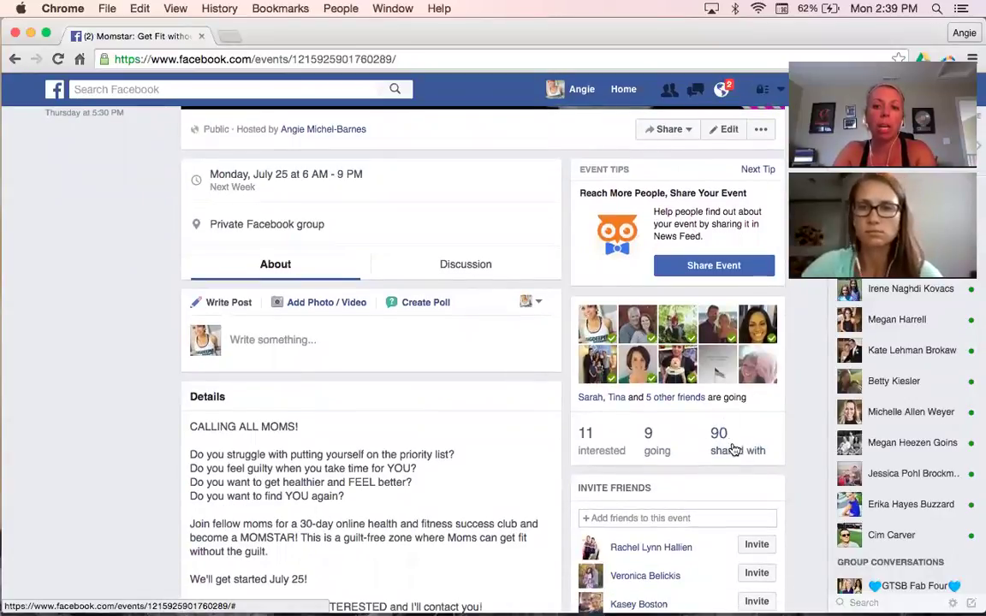
# Step: Review the event's Interested and Going guest lists and close the guest window
pyautogui.click(585, 437)
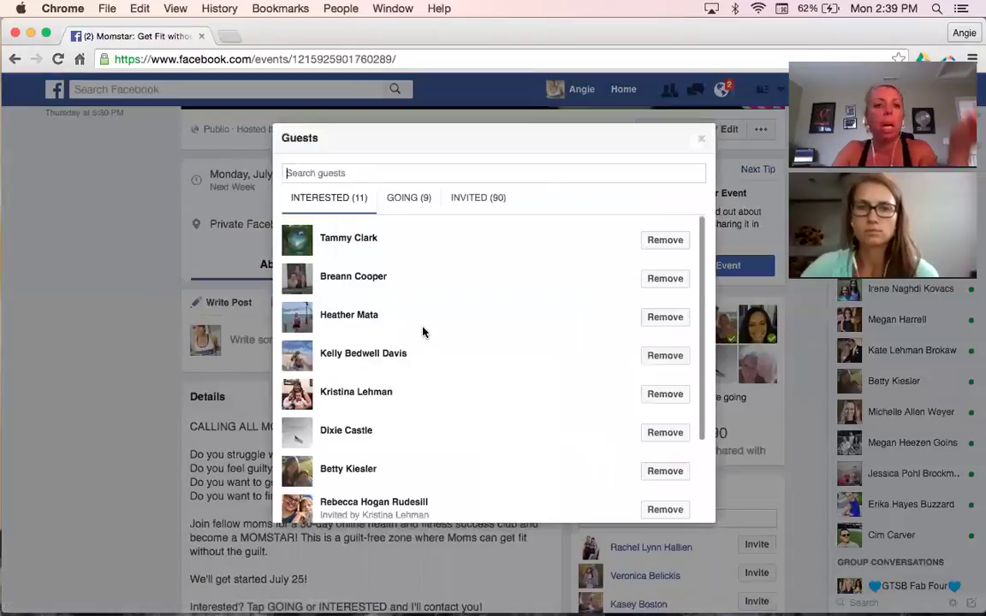
pyautogui.scroll(-3, 423, 332)
pyautogui.scroll(-2, 423, 332)
pyautogui.scroll(4, 423, 332)
pyautogui.scroll(-4, 423, 332)
pyautogui.scroll(-1, 422, 332)
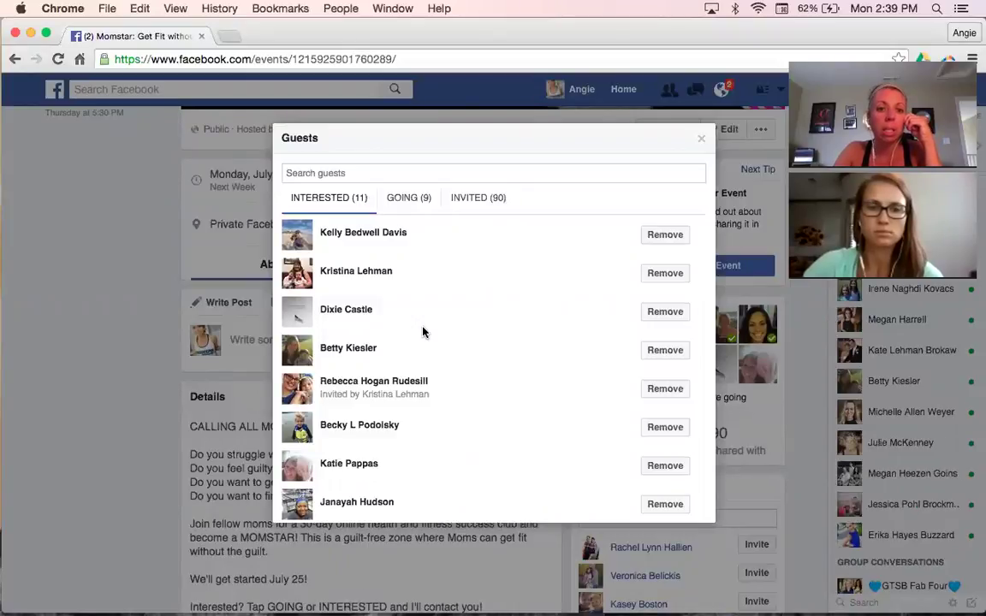
pyautogui.scroll(5, 422, 332)
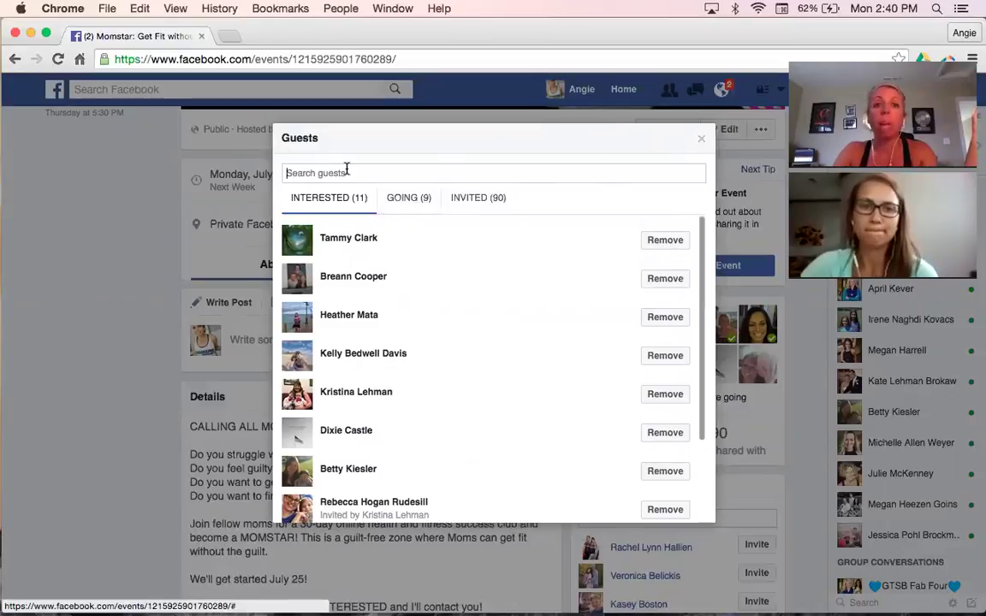
pyautogui.click(410, 200)
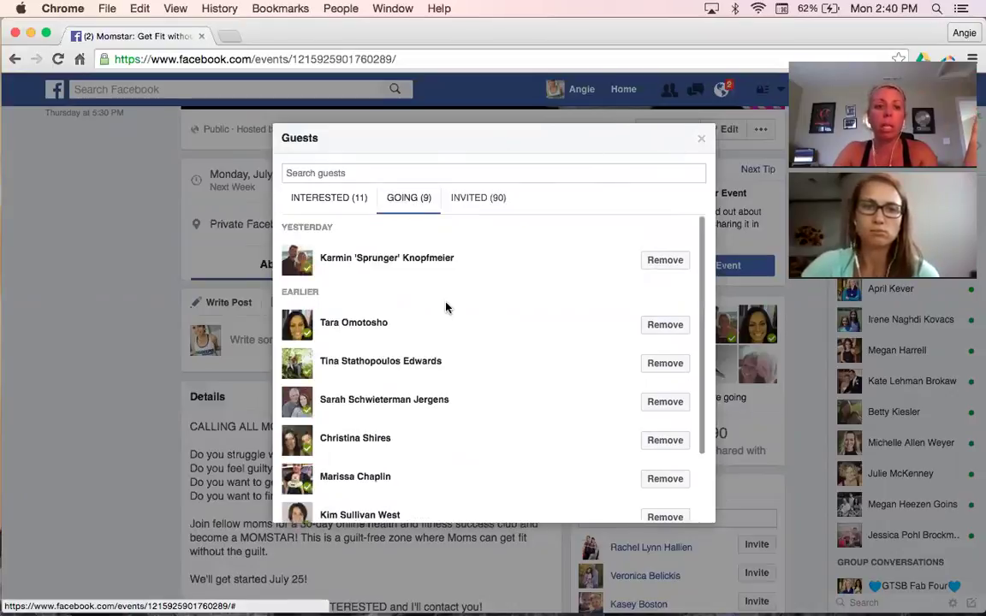
pyautogui.scroll(-2, 448, 308)
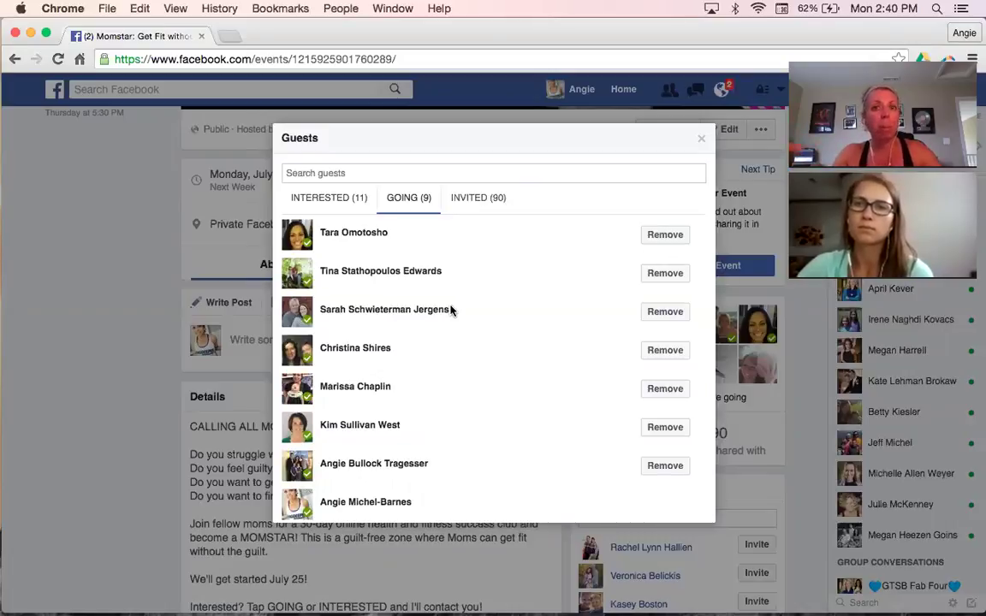
pyautogui.click(700, 143)
# Step: Examine the event's sharing choices, additional event actions, details and recent posts
pyautogui.scroll(5, 423, 250)
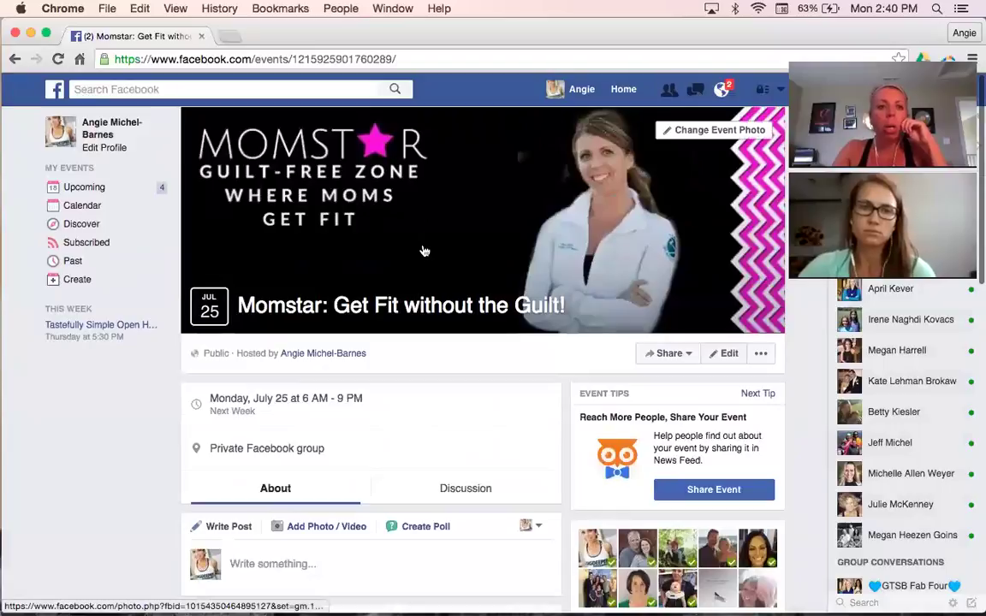
pyautogui.click(199, 88)
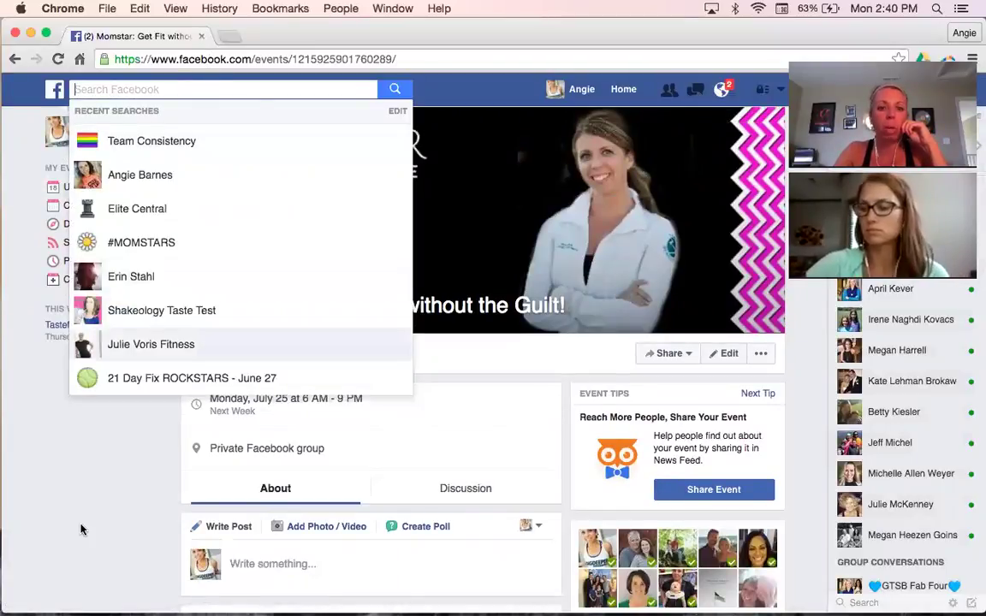
pyautogui.click(76, 477)
pyautogui.scroll(-3, 545, 475)
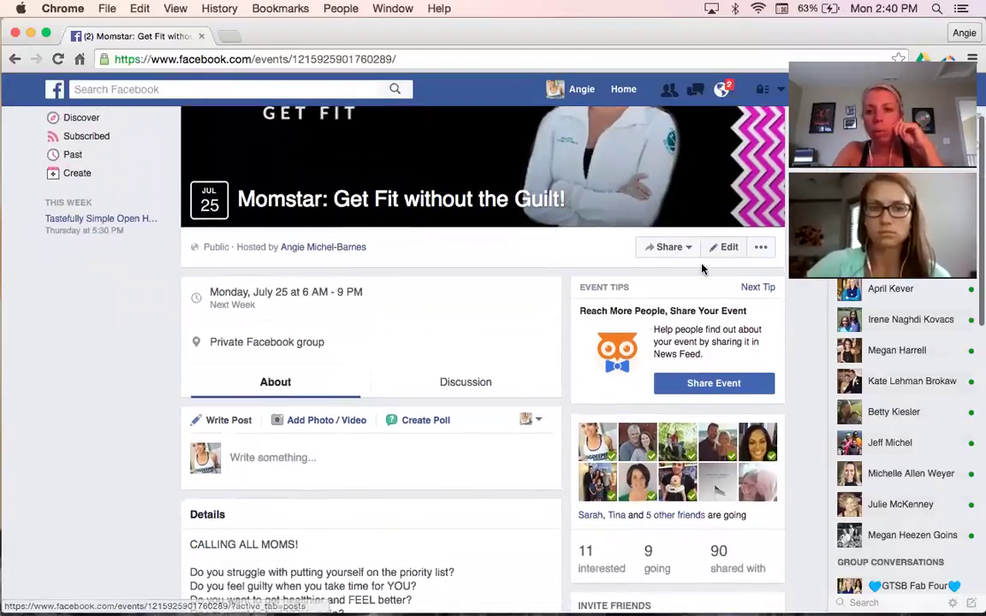
pyautogui.click(672, 248)
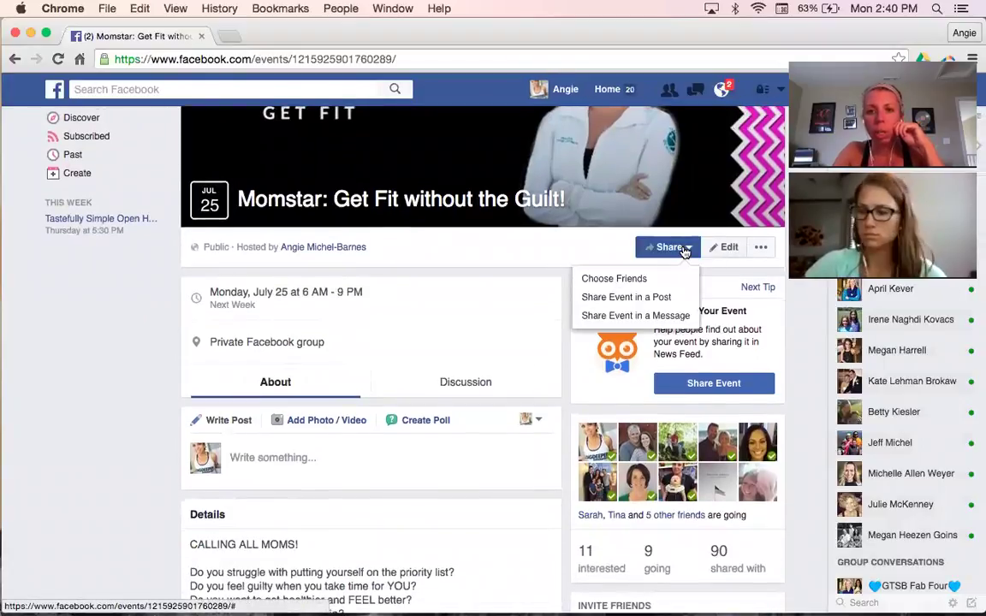
pyautogui.click(759, 249)
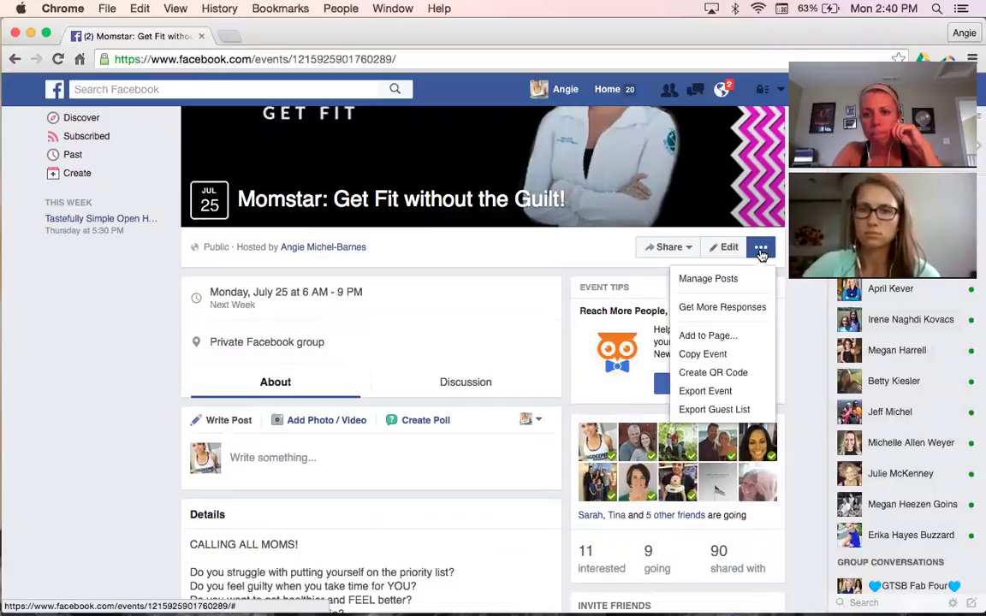
pyautogui.scroll(-3, 521, 341)
pyautogui.scroll(-8, 521, 342)
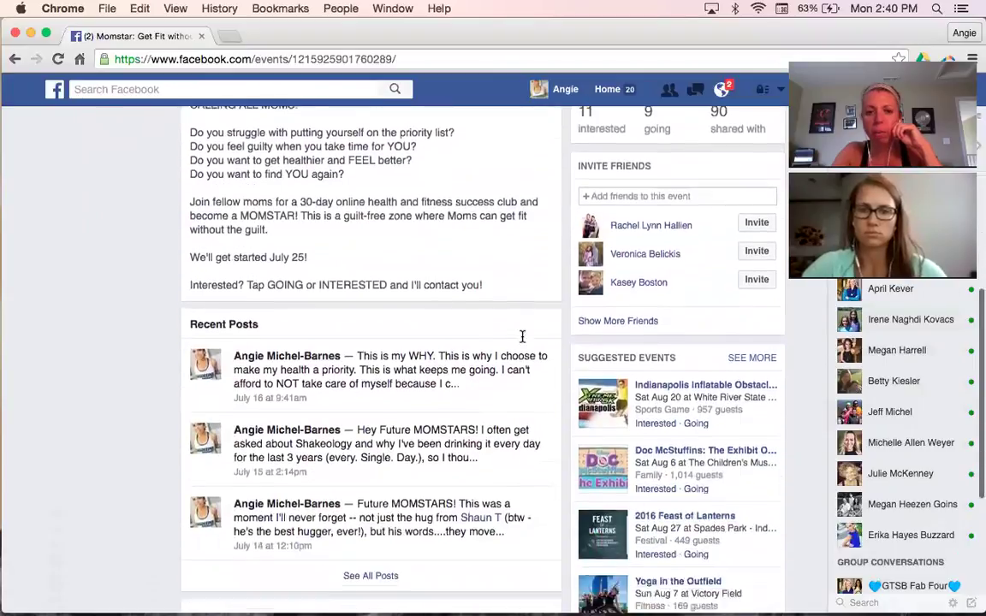
pyautogui.scroll(12, 521, 343)
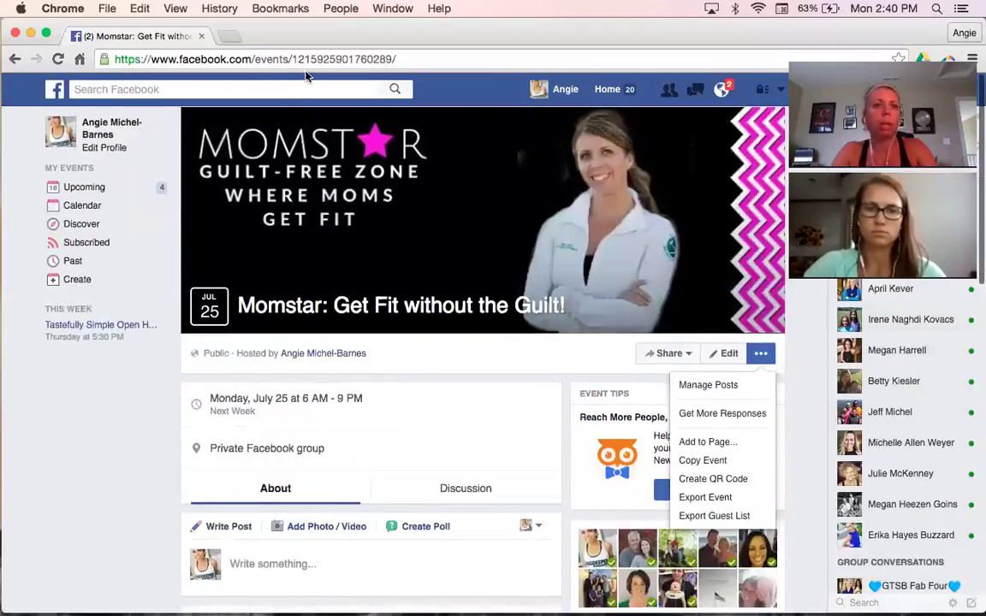
pyautogui.click(317, 60)
pyautogui.write('www.fac')
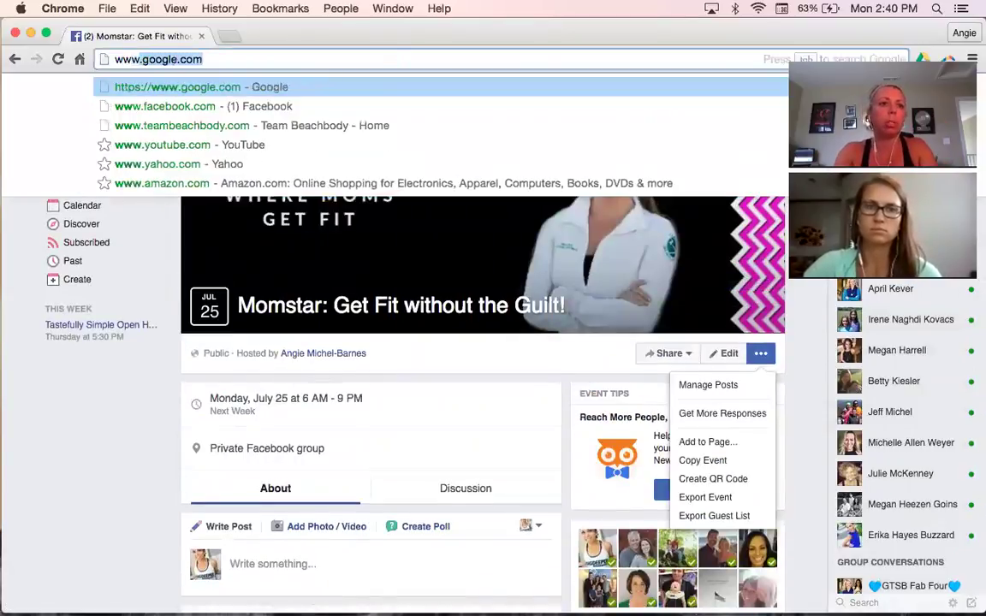
pyautogui.write('ebook.com')
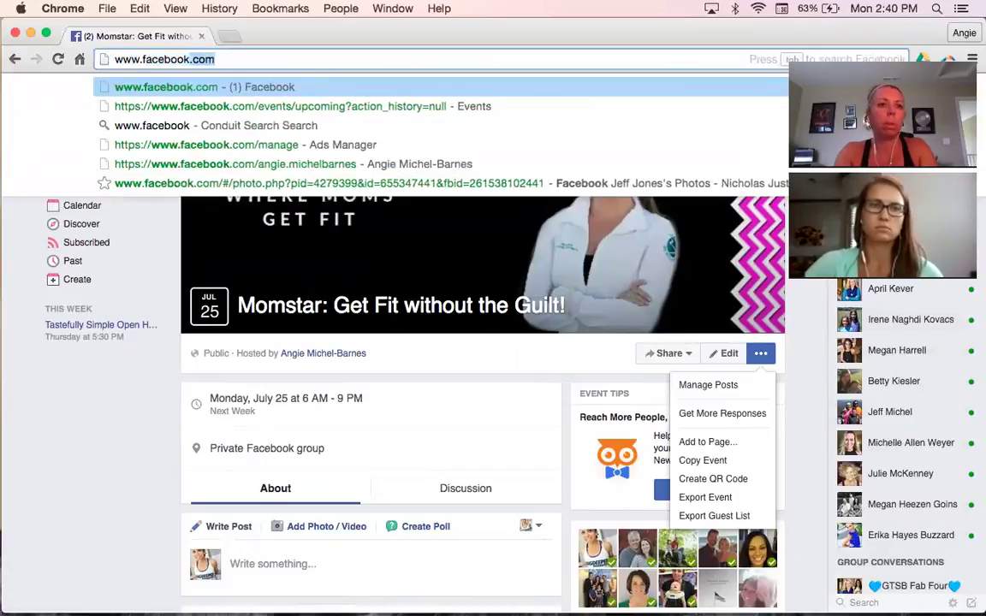
pyautogui.write('/ad')
pyautogui.press('Return')
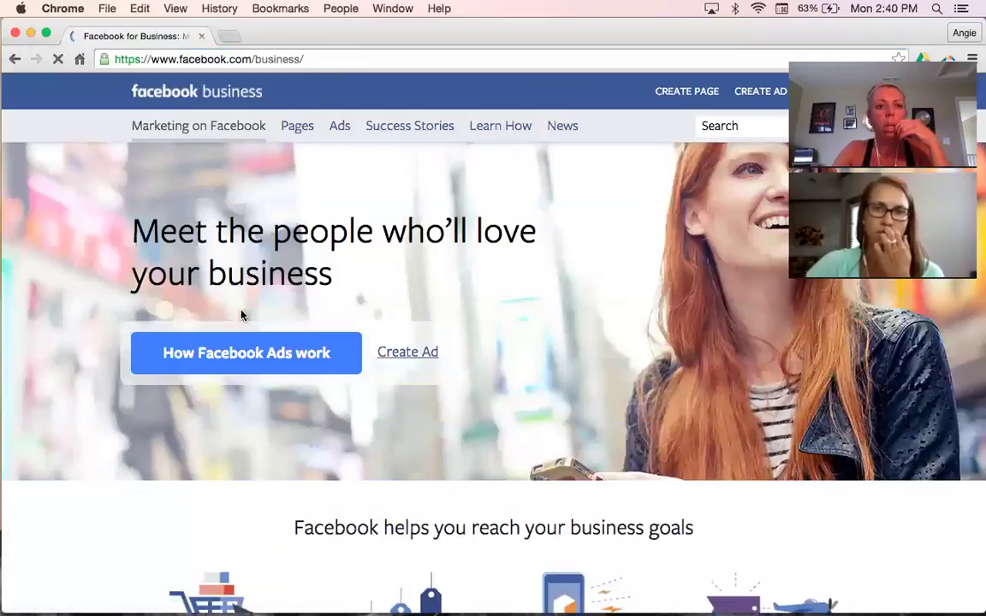
pyautogui.click(398, 355)
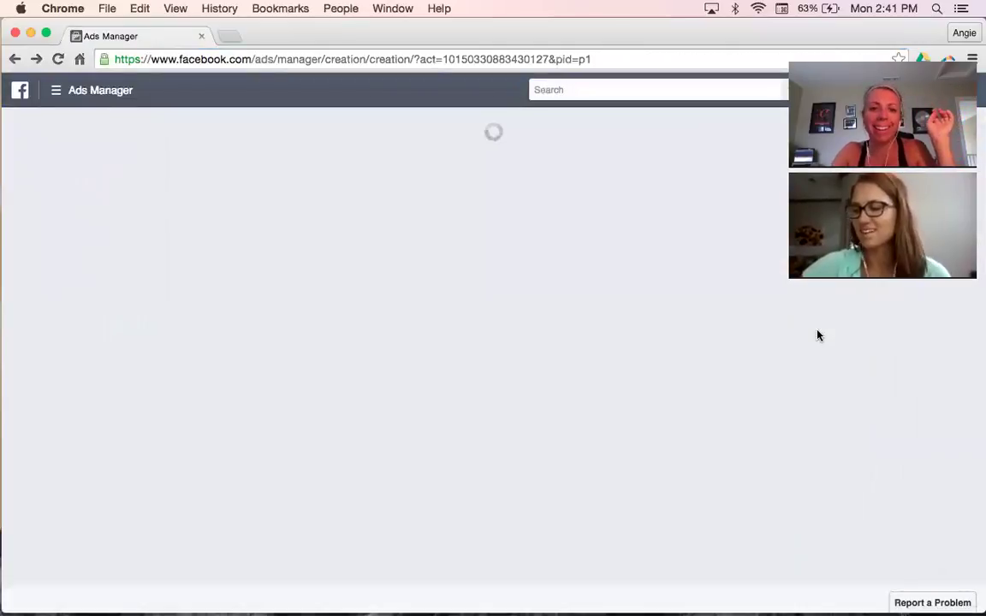
# Step: Choose the objective "Raise attendance at your event", name the campaign momstar2, and continue to the ad set
pyautogui.scroll(-2, 599, 302)
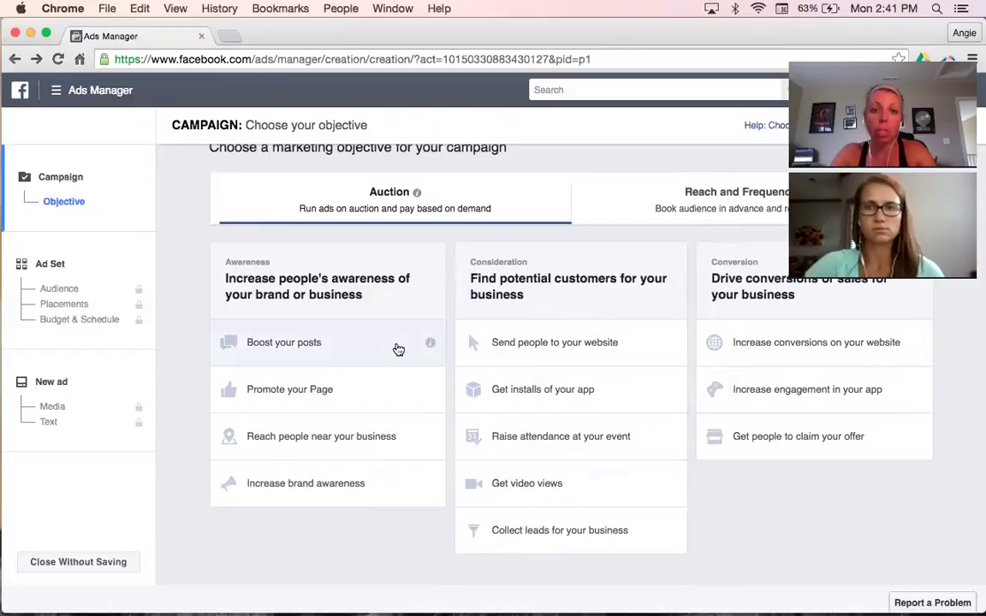
pyautogui.click(522, 440)
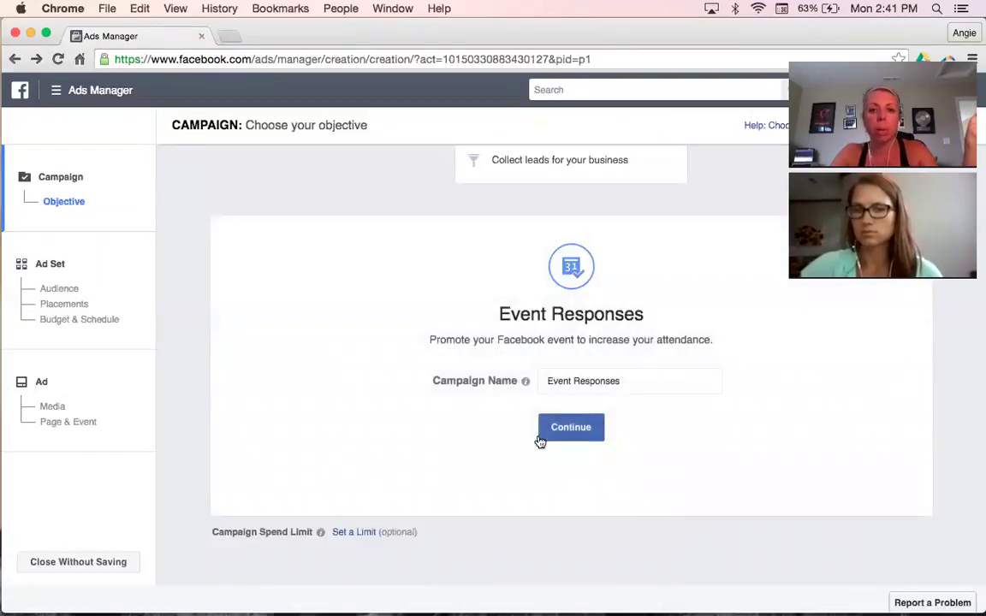
pyautogui.click(565, 381)
pyautogui.press('super+a')
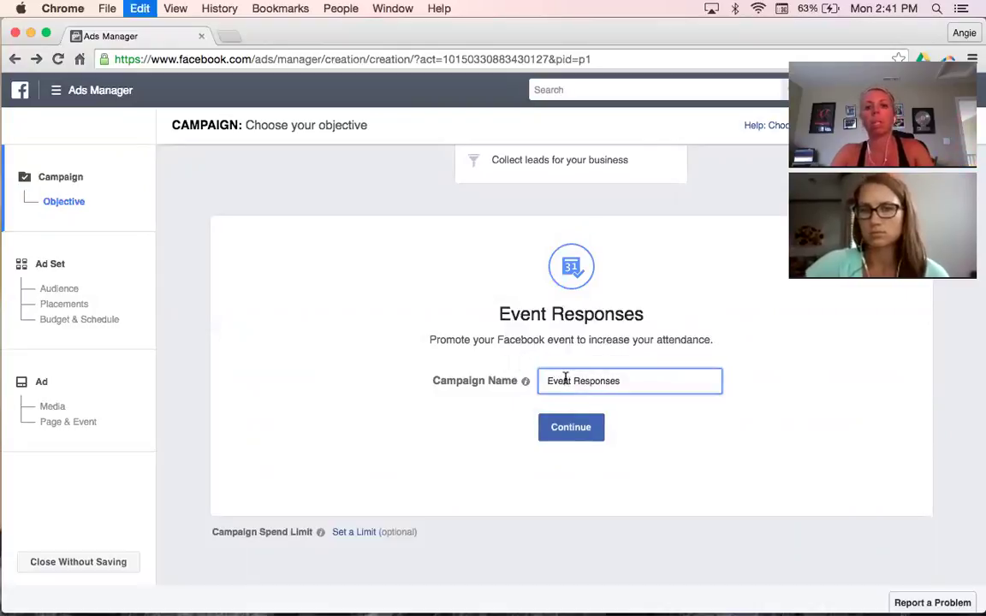
pyautogui.write('Momstart2')
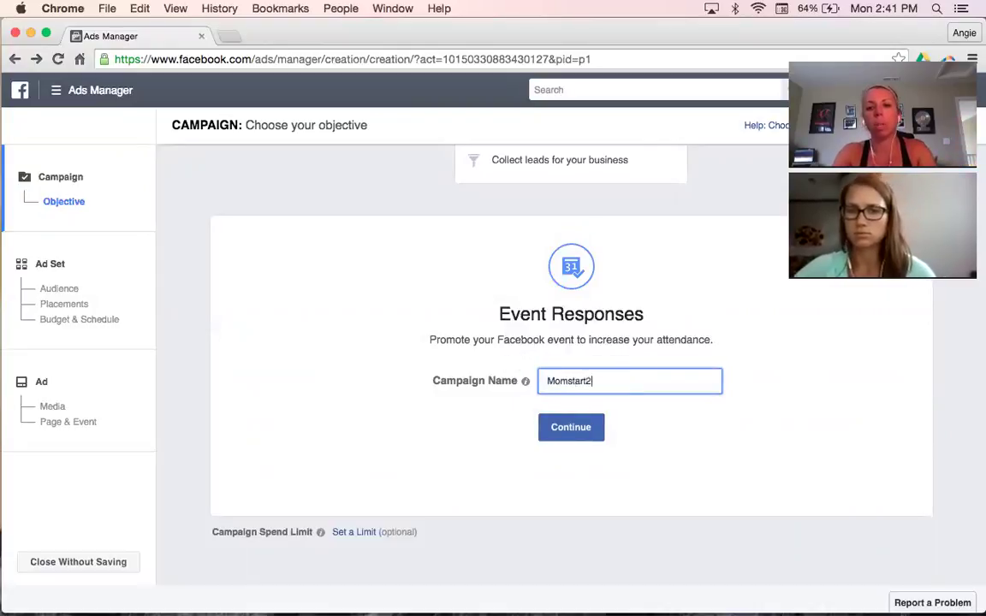
pyautogui.press('BackSpace')
pyautogui.press('BackSpace')
pyautogui.press('super+a')
pyautogui.write('mom')
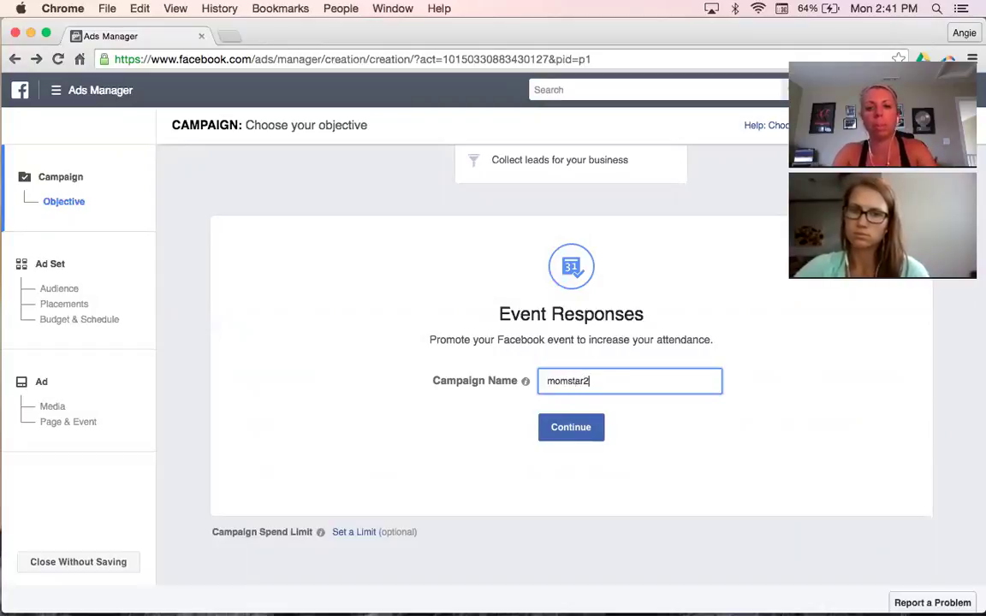
pyautogui.click(568, 428)
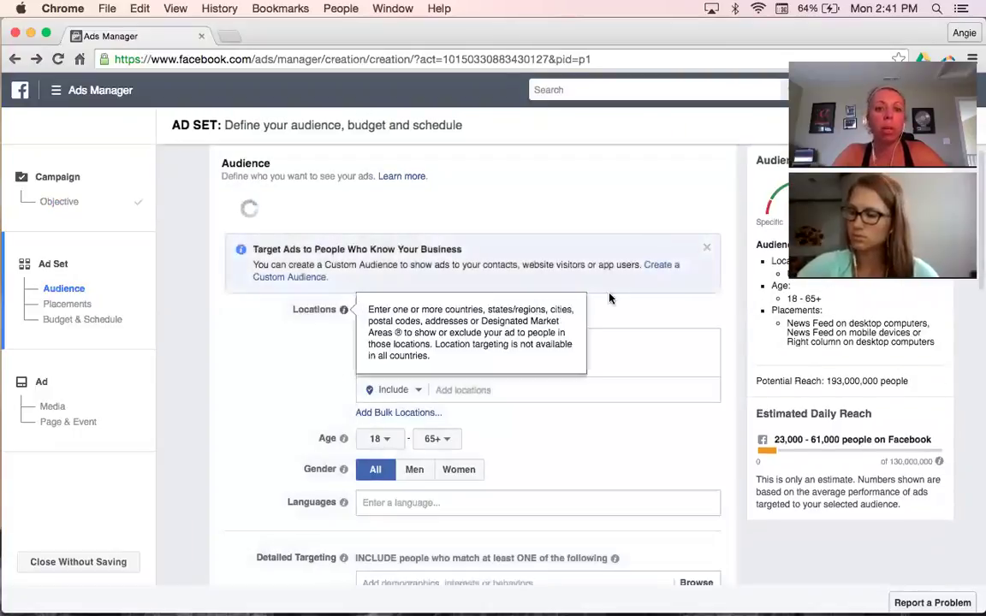
# Step: Add the country Canada to the ad audience's included locations
pyautogui.scroll(-3, 643, 314)
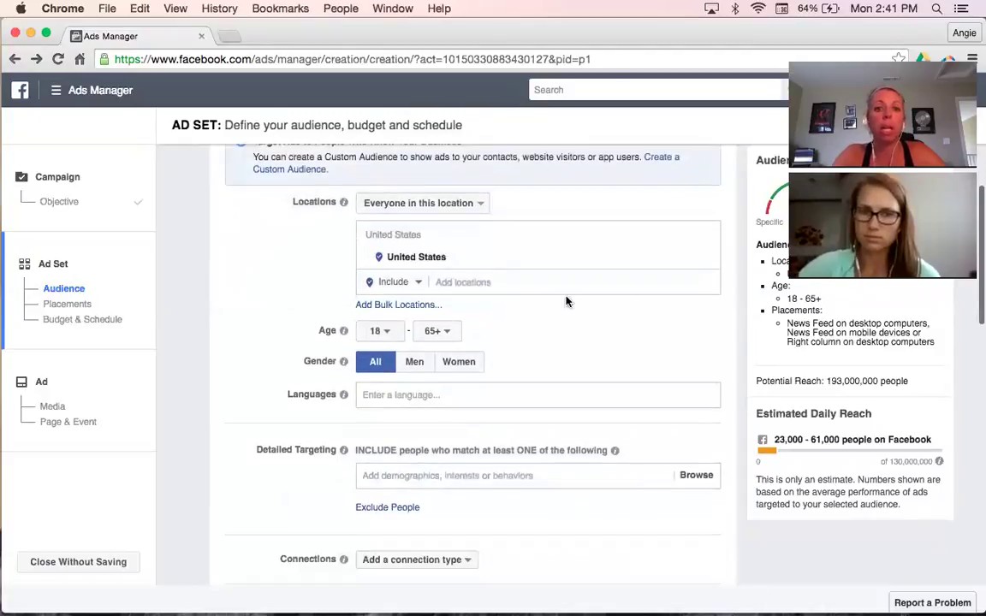
pyautogui.click(445, 276)
pyautogui.write('canada')
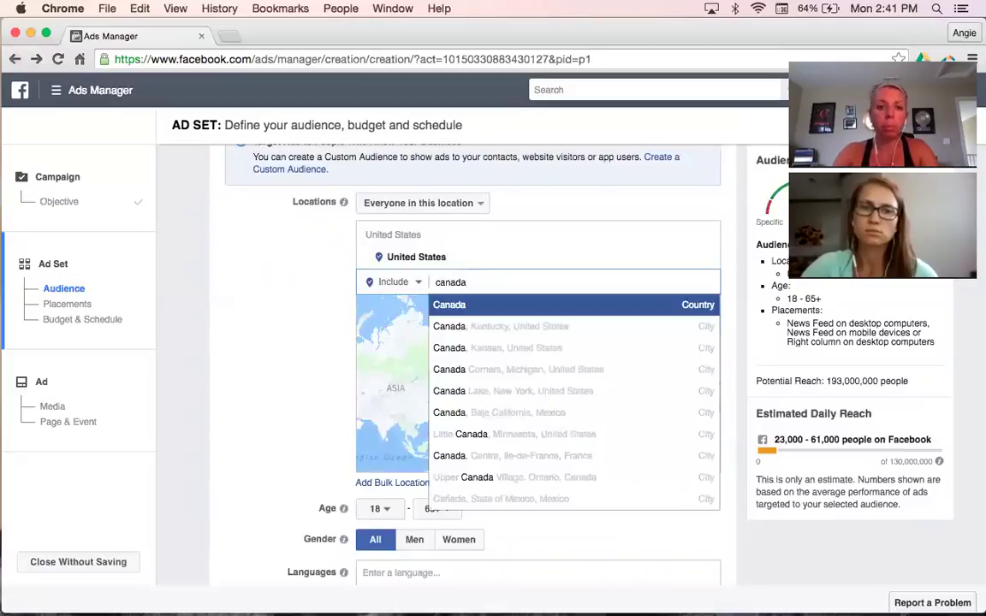
pyautogui.press('Return')
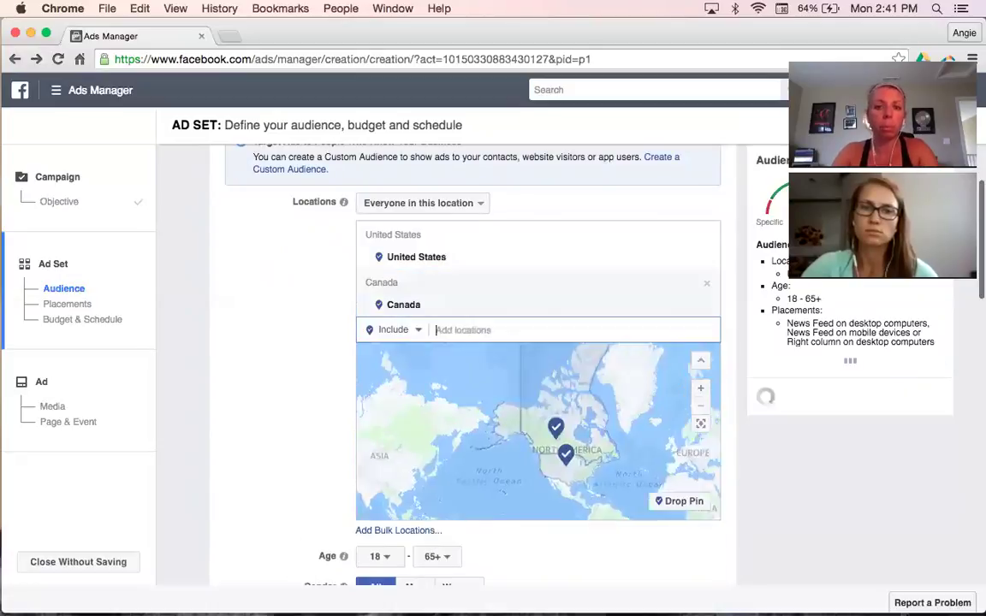
# Step: Set the ad audience's age range to 33 through 44
pyautogui.scroll(-3, 285, 356)
pyautogui.scroll(-2, 285, 357)
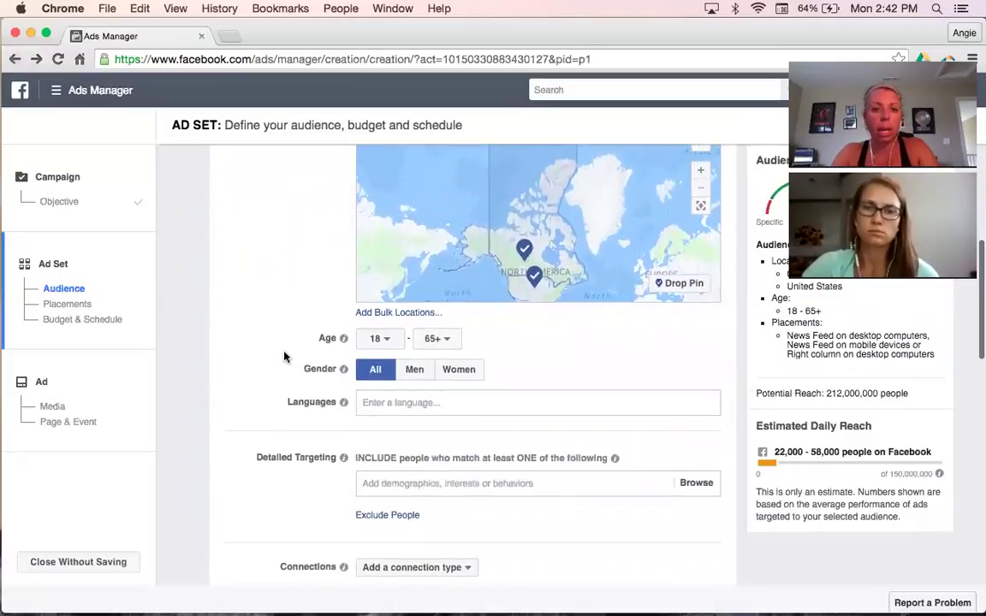
pyautogui.moveTo(317, 319)
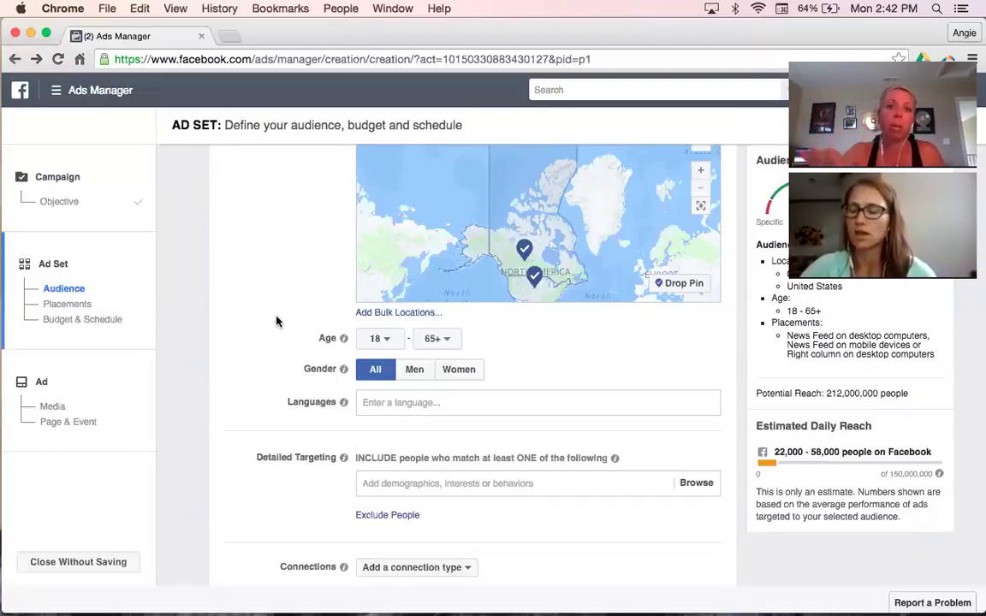
pyautogui.click(387, 349)
pyautogui.scroll(-5, 383, 480)
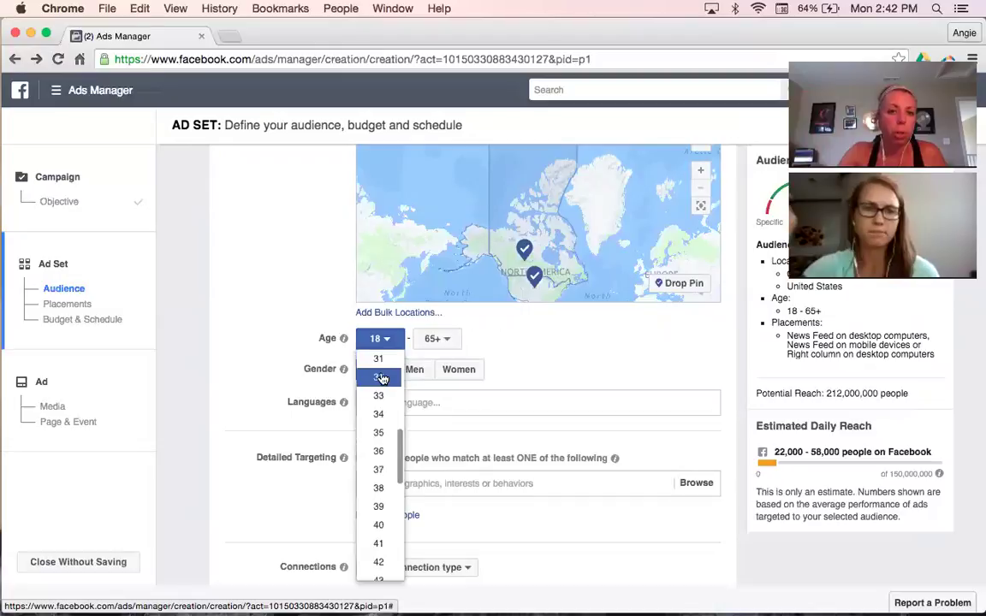
pyautogui.scroll(1, 382, 378)
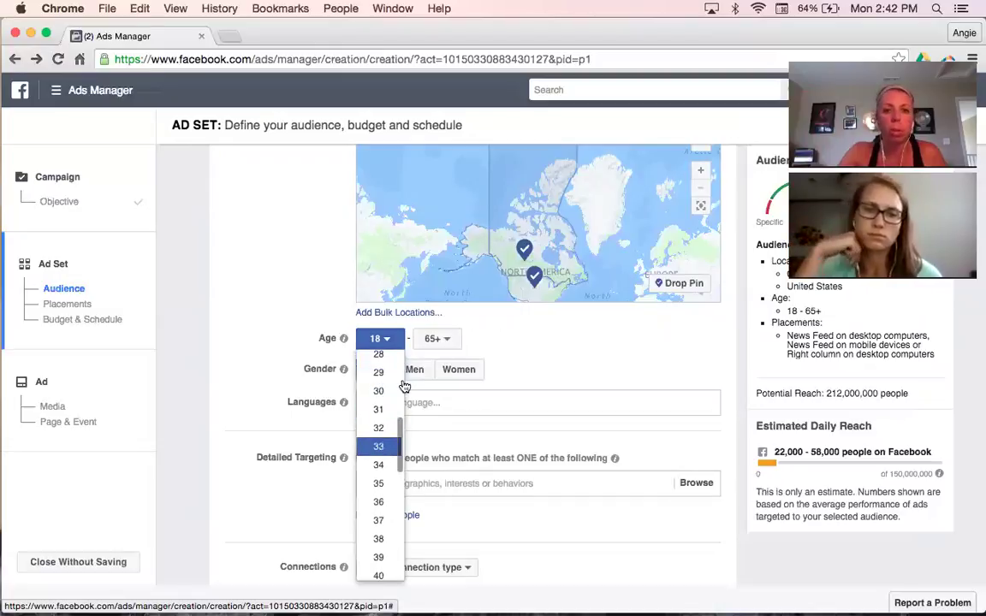
pyautogui.click(378, 446)
pyautogui.click(437, 340)
pyautogui.scroll(-3, 436, 483)
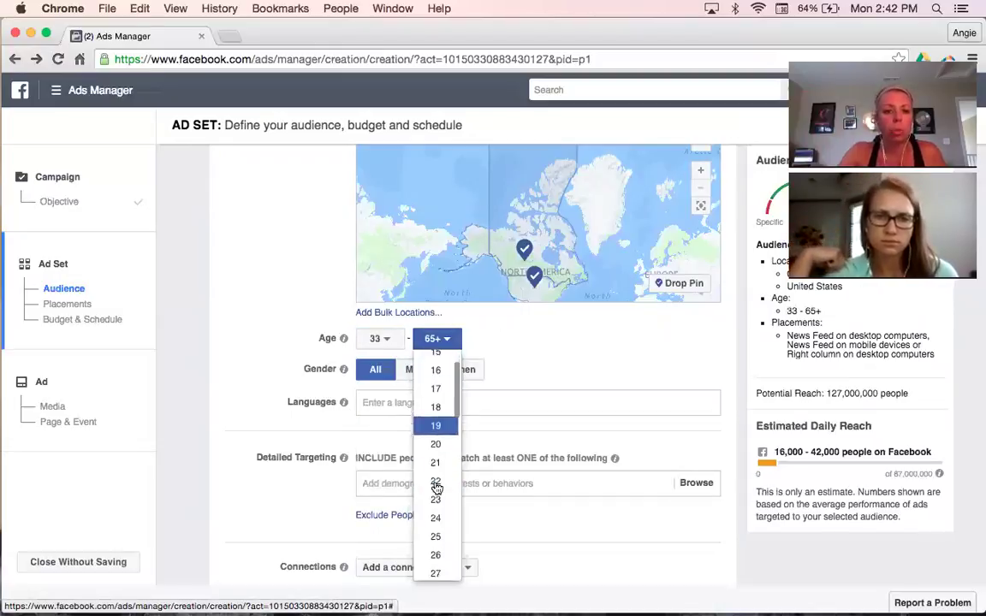
pyautogui.scroll(-2, 436, 483)
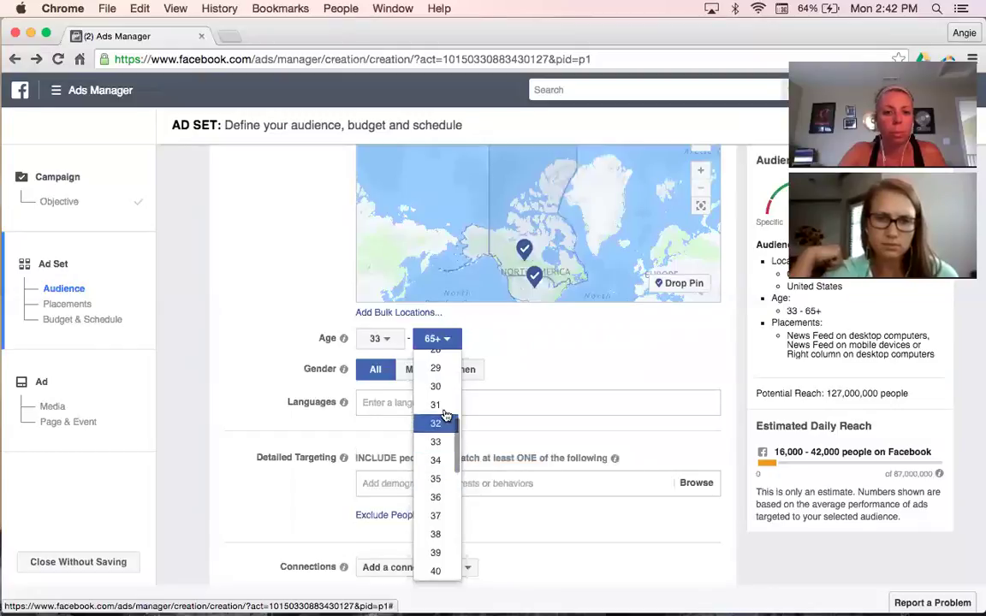
pyautogui.scroll(-3, 436, 432)
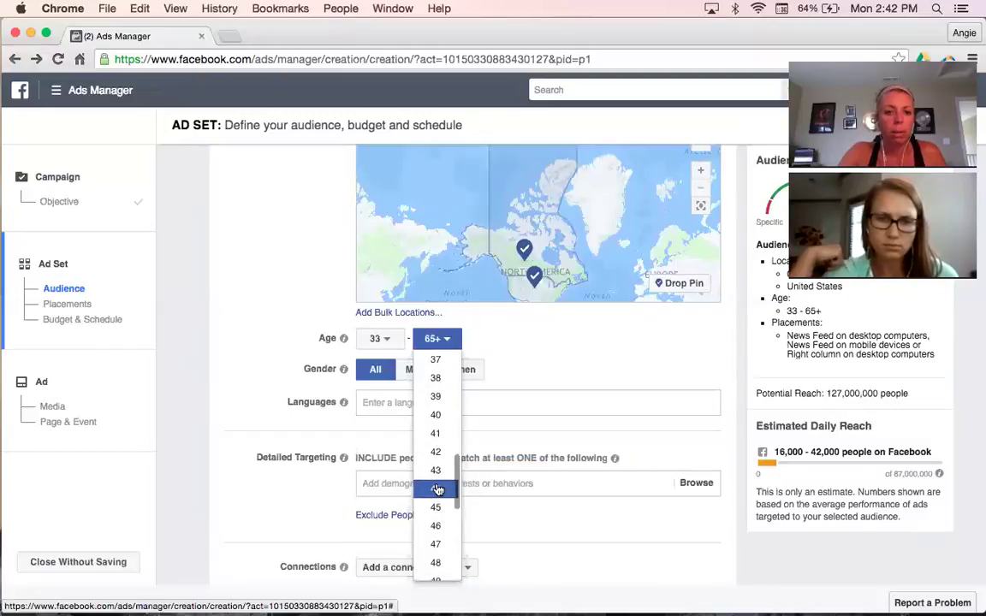
pyautogui.click(432, 489)
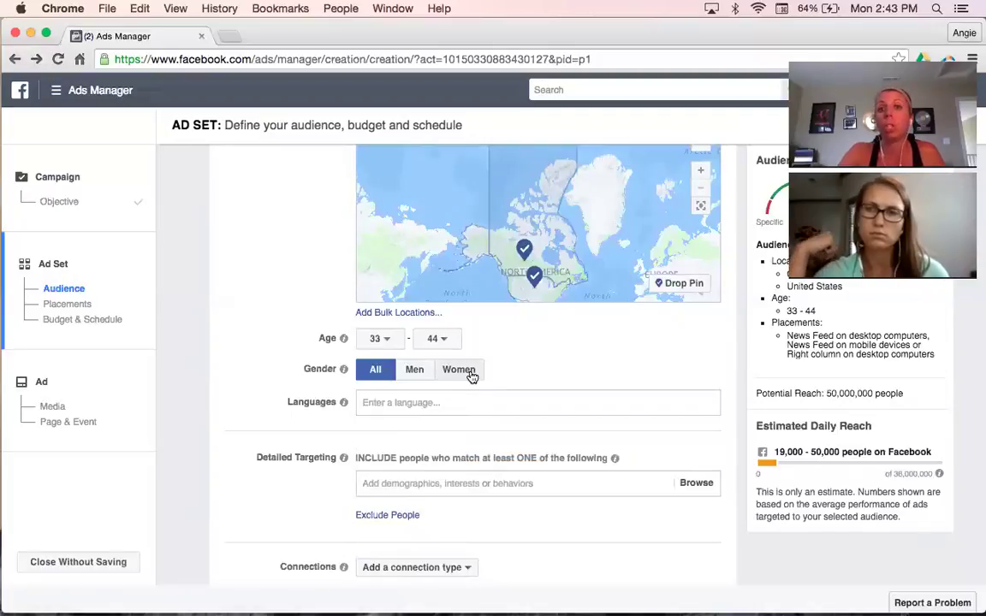
# Step: Limit the ad audience to women and set its language to English (US)
pyautogui.click(470, 375)
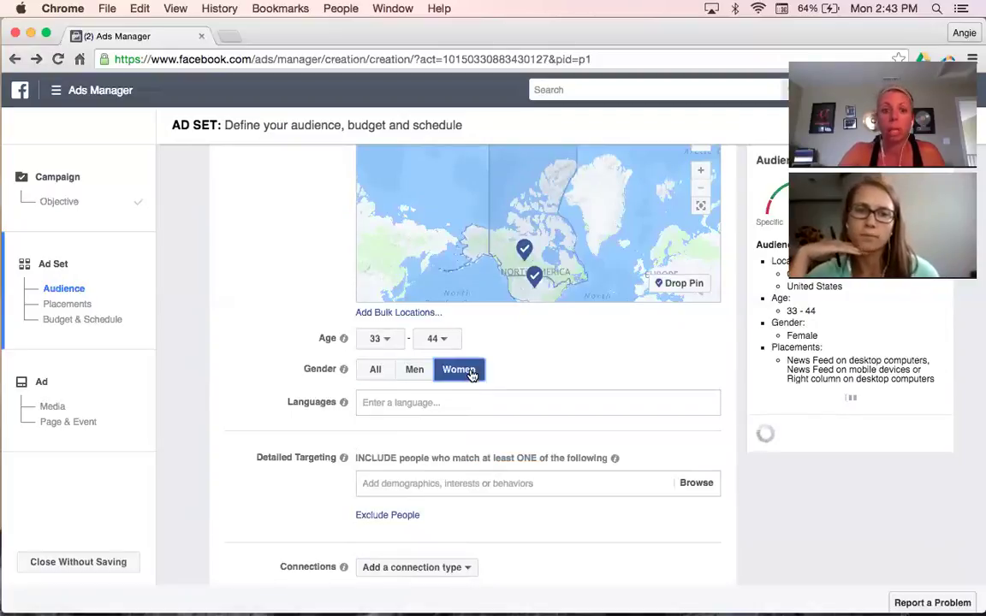
pyautogui.click(428, 400)
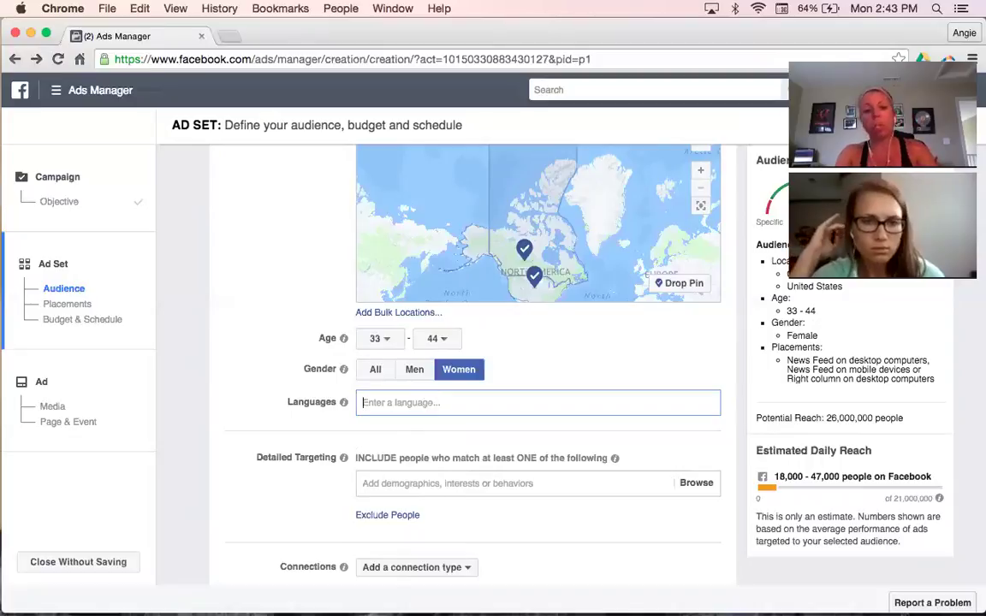
pyautogui.write('engli')
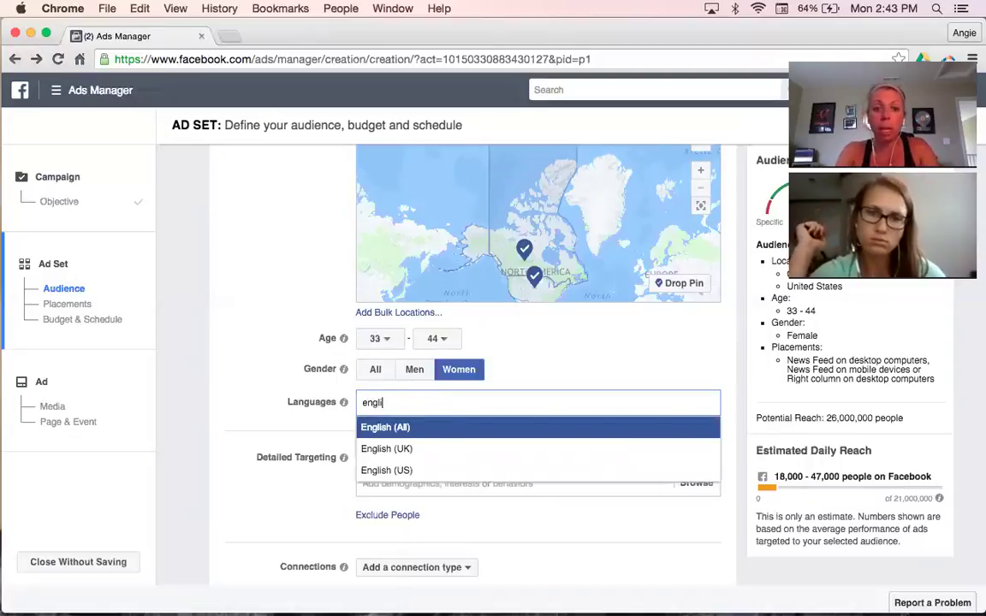
pyautogui.press('Down')
pyautogui.press('Down')
pyautogui.press('Return')
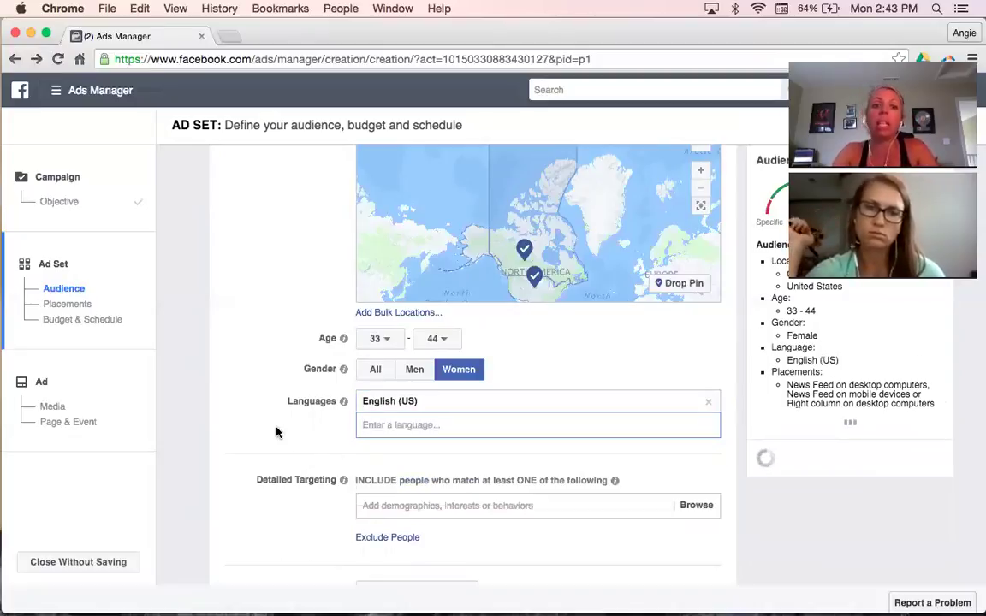
# Step: Browse the detailed targeting demographics and include the education level College grad
pyautogui.scroll(-1, 276, 432)
pyautogui.scroll(-1, 277, 433)
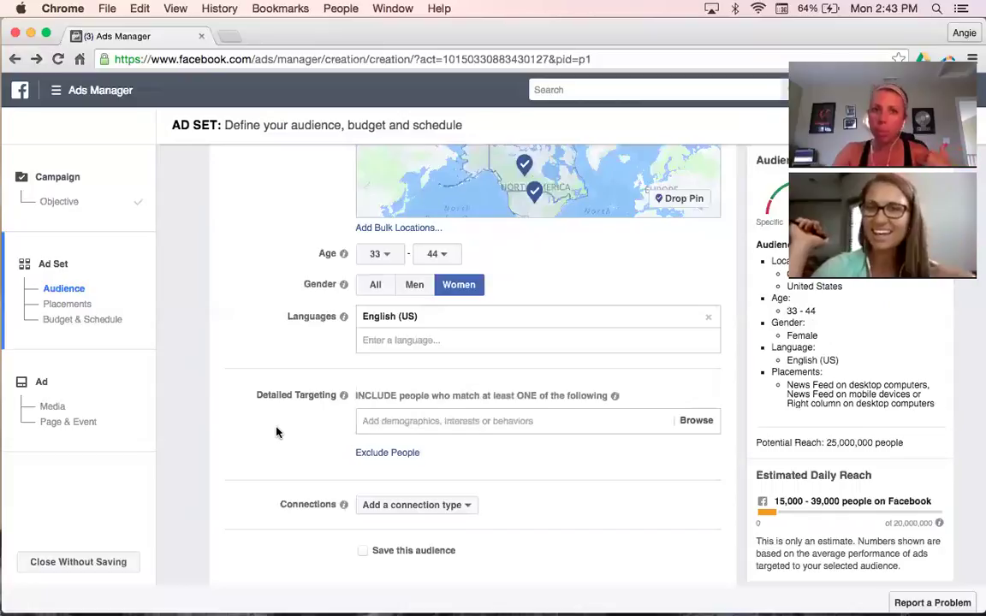
pyautogui.scroll(-3, 276, 432)
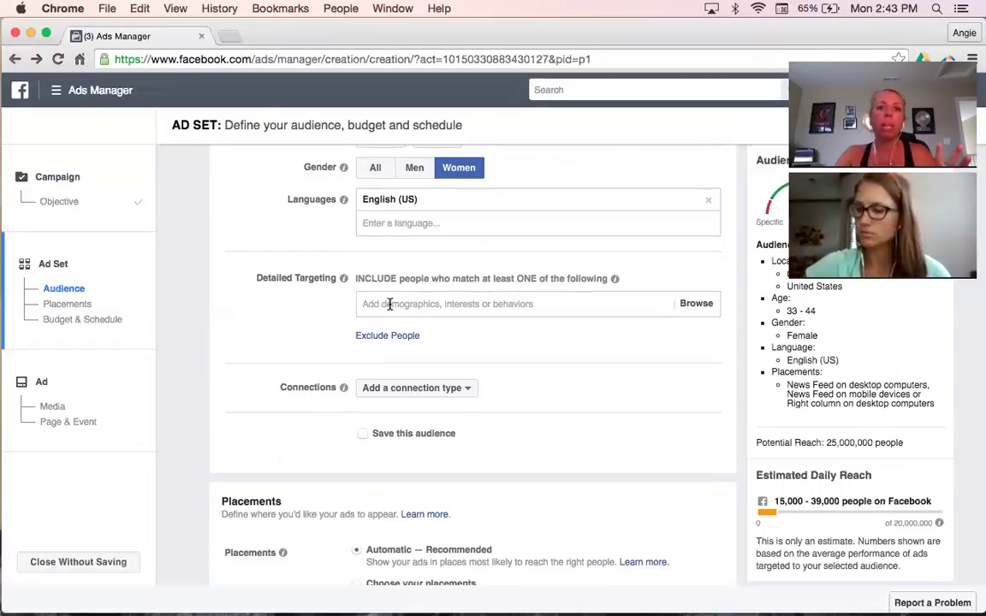
pyautogui.click(695, 303)
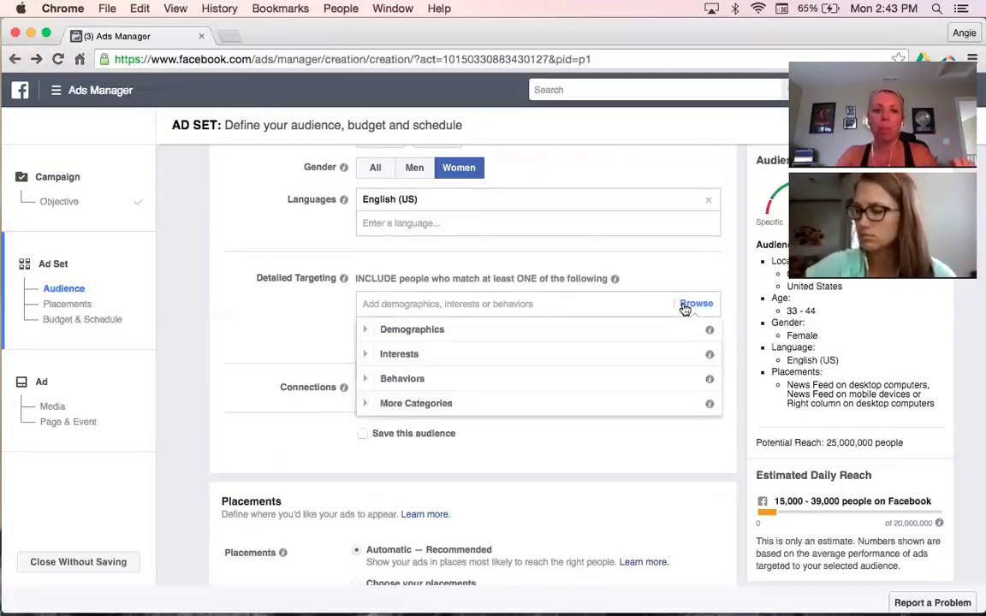
pyautogui.click(364, 332)
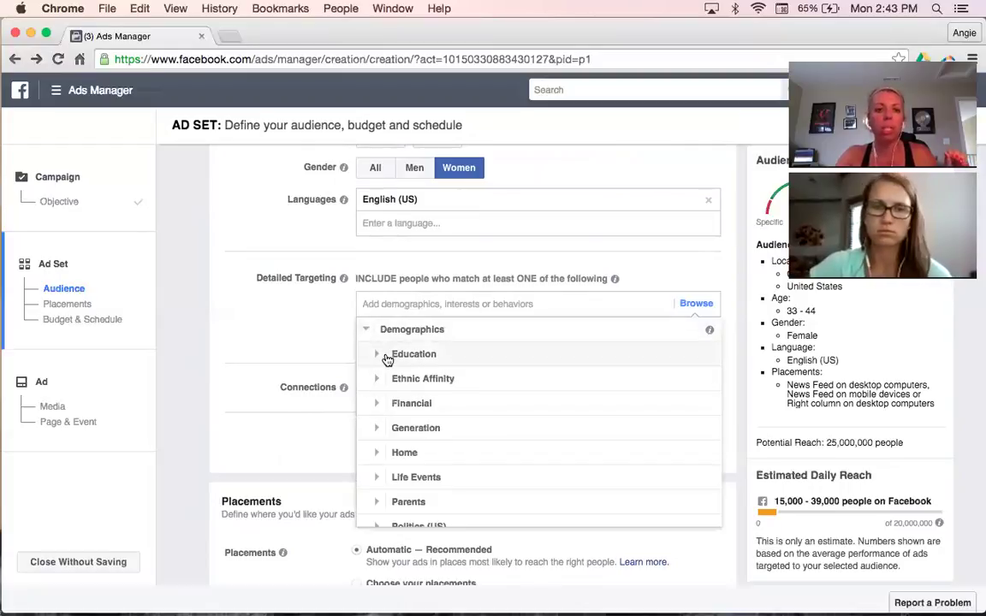
pyautogui.click(377, 356)
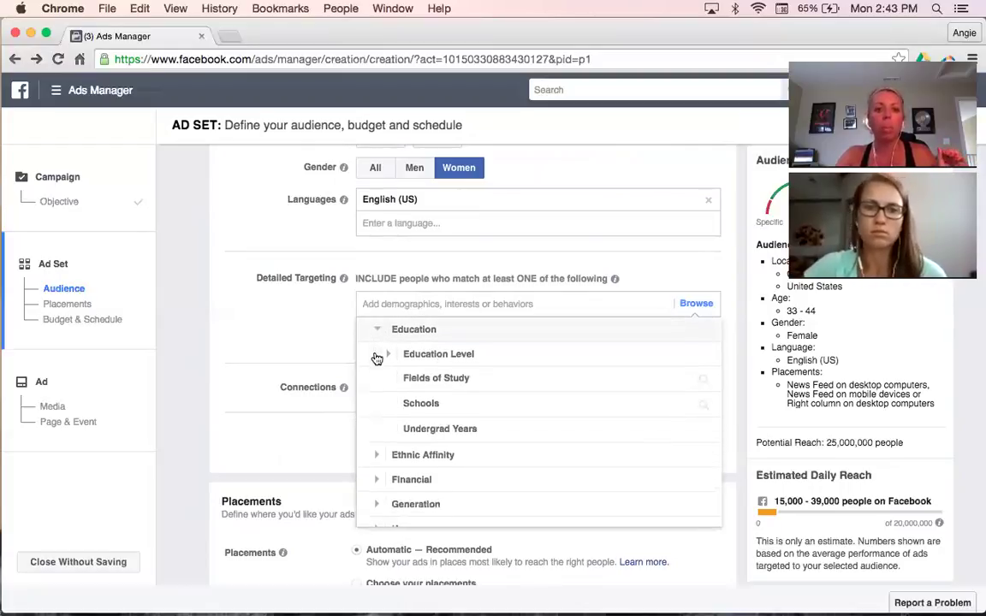
pyautogui.click(378, 356)
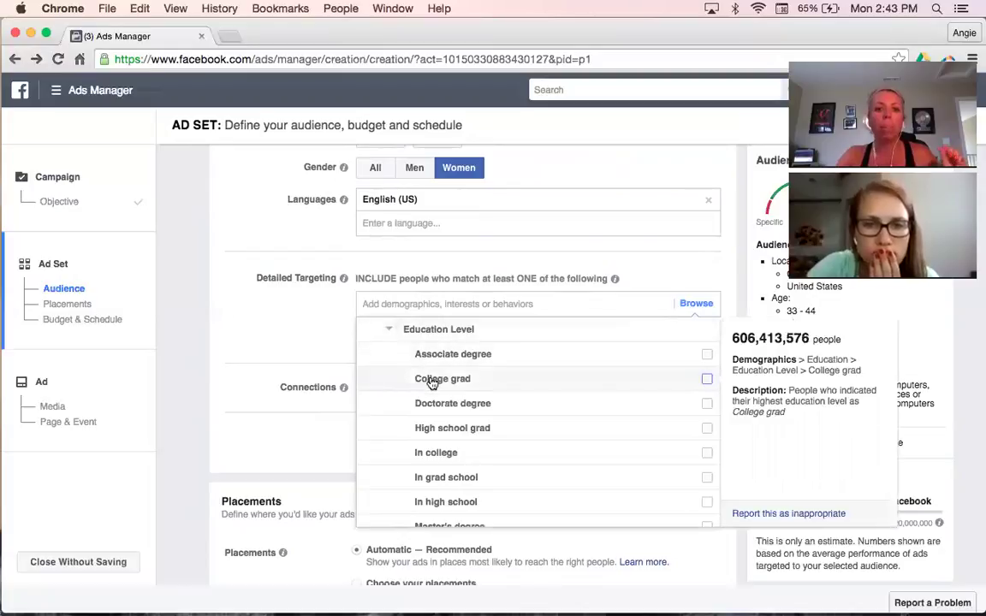
pyautogui.click(432, 383)
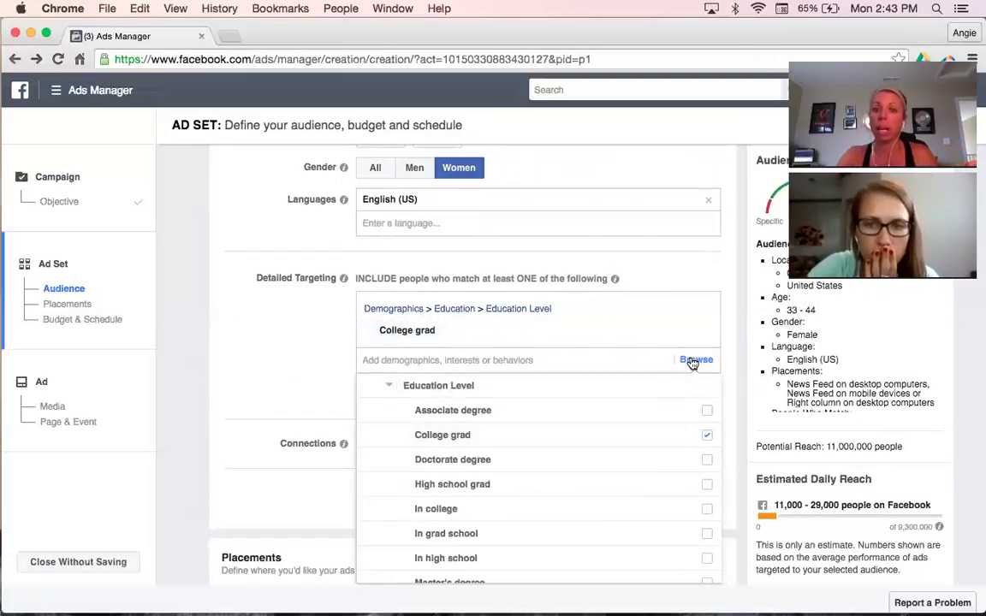
# Step: Include the $40,000 - $50,000 income bracket from the financial demographics in the detailed targeting
pyautogui.scroll(-5, 570, 398)
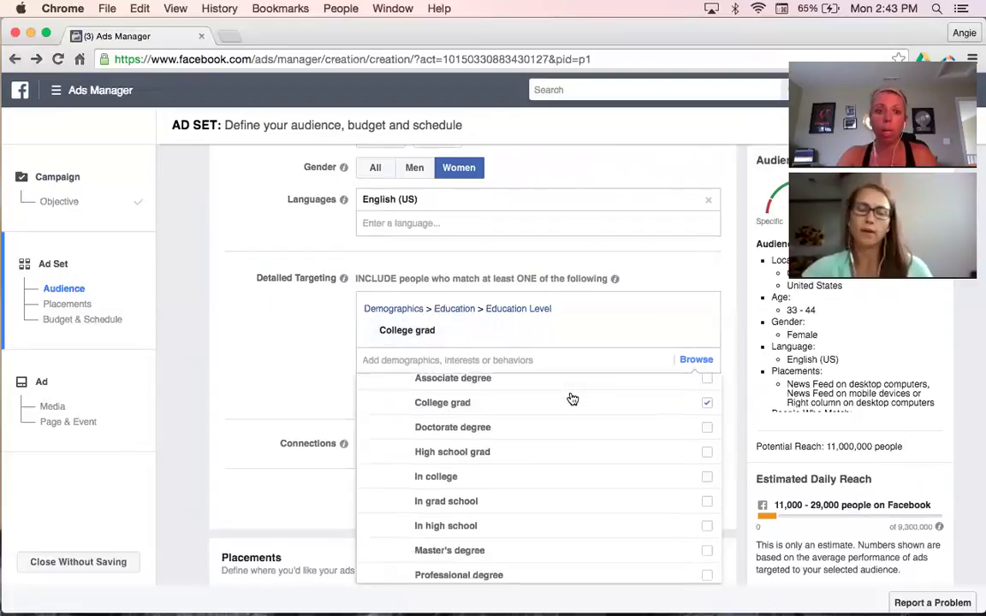
pyautogui.scroll(-6, 572, 400)
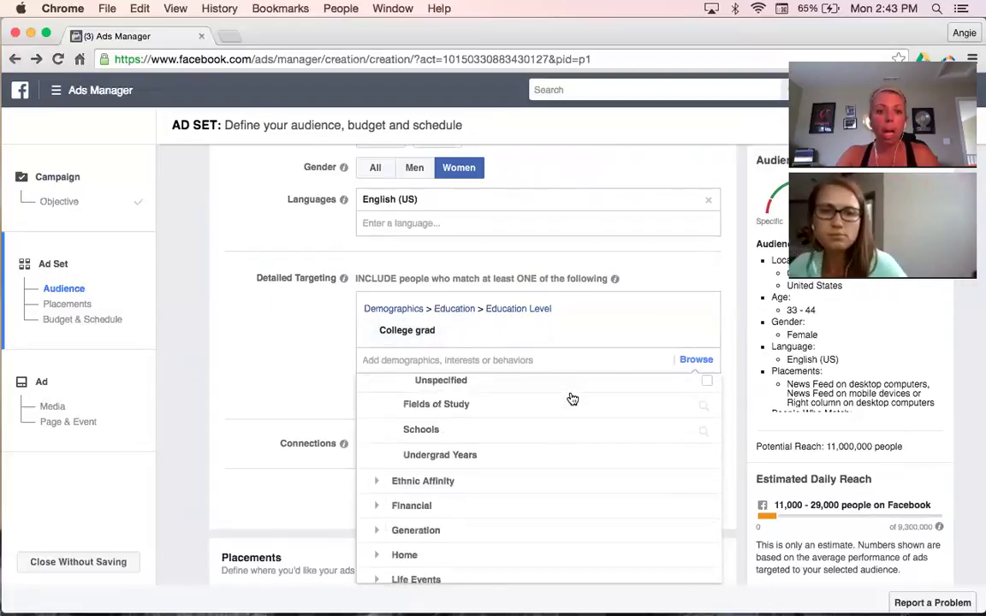
pyautogui.scroll(-5, 570, 398)
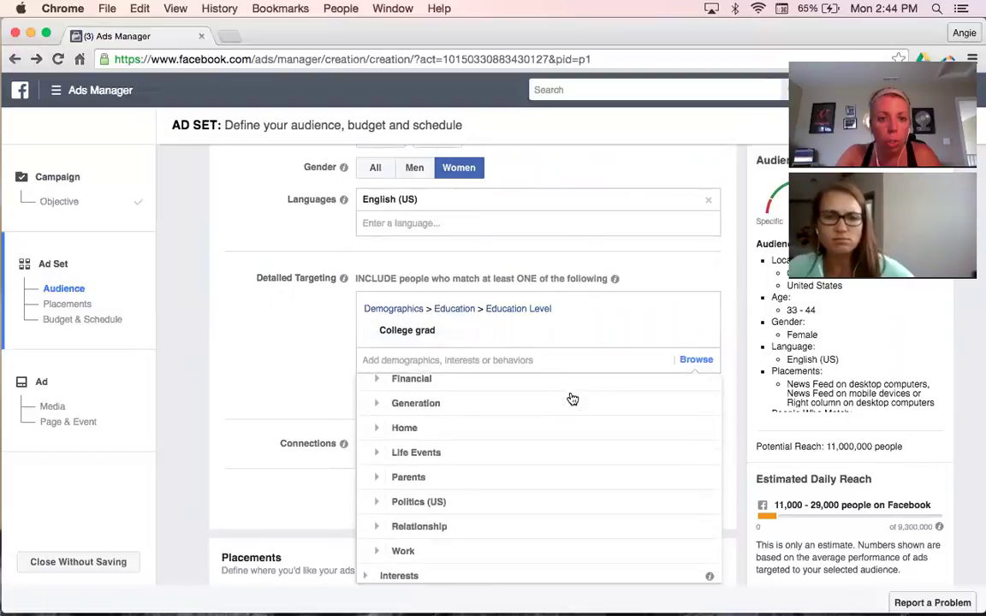
pyautogui.click(409, 382)
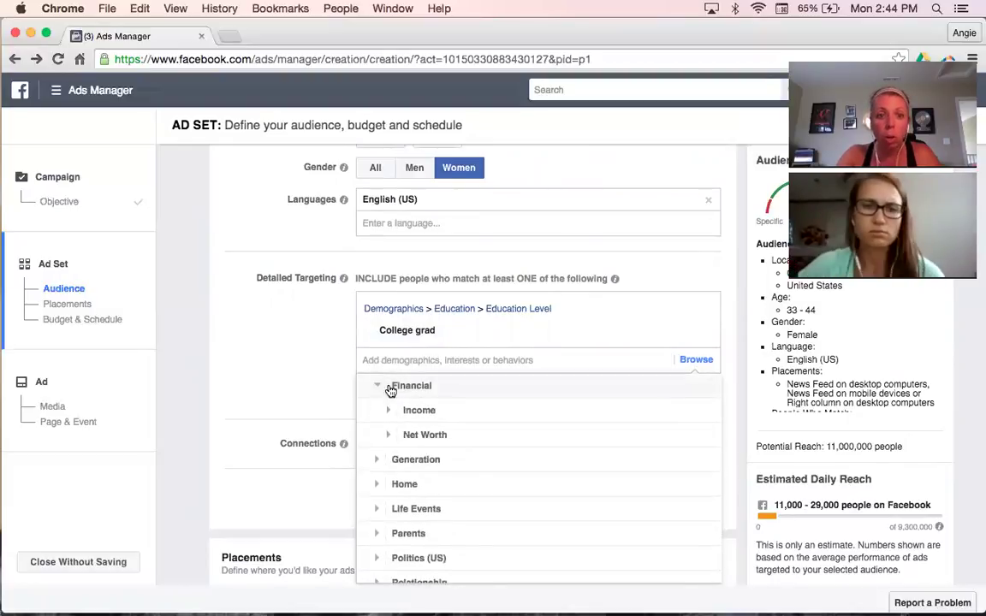
pyautogui.click(390, 412)
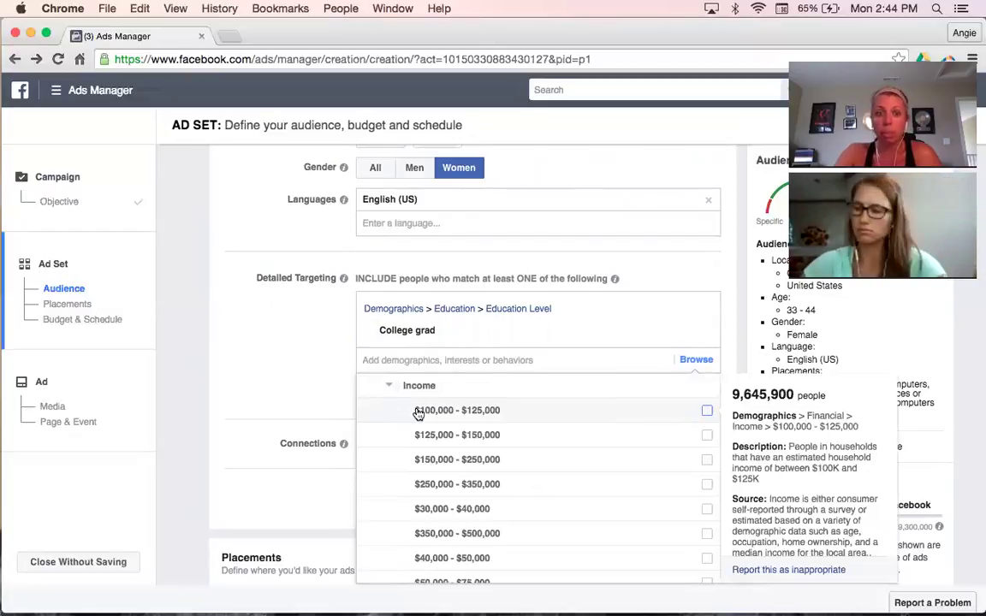
pyautogui.scroll(-2, 421, 415)
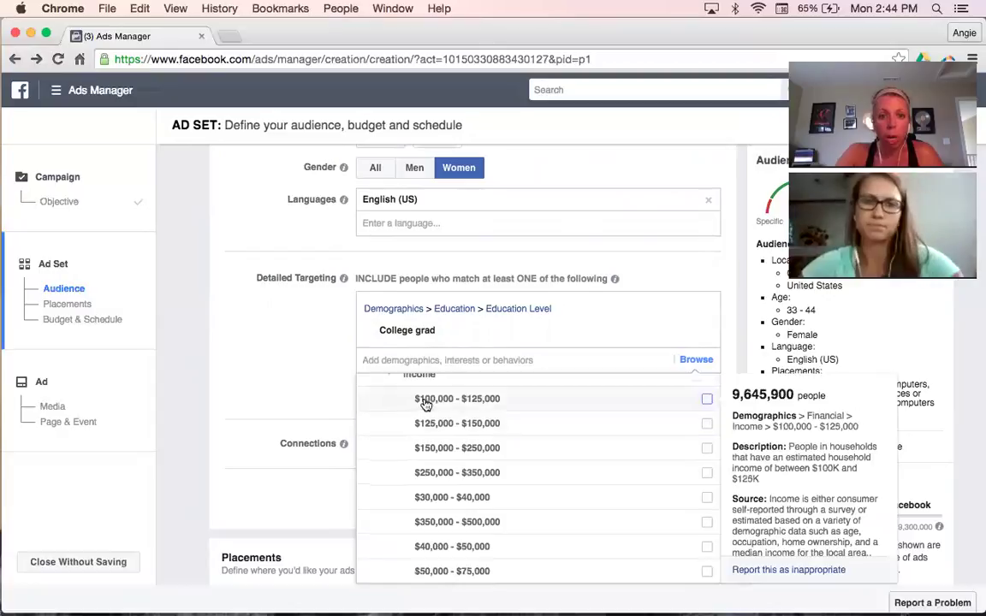
pyautogui.scroll(-5, 426, 402)
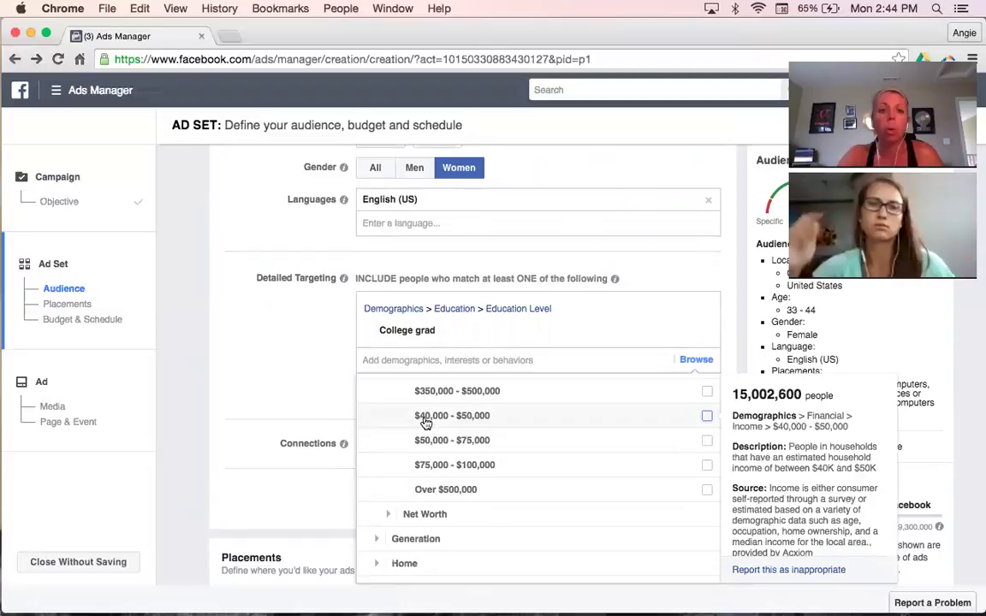
pyautogui.click(427, 425)
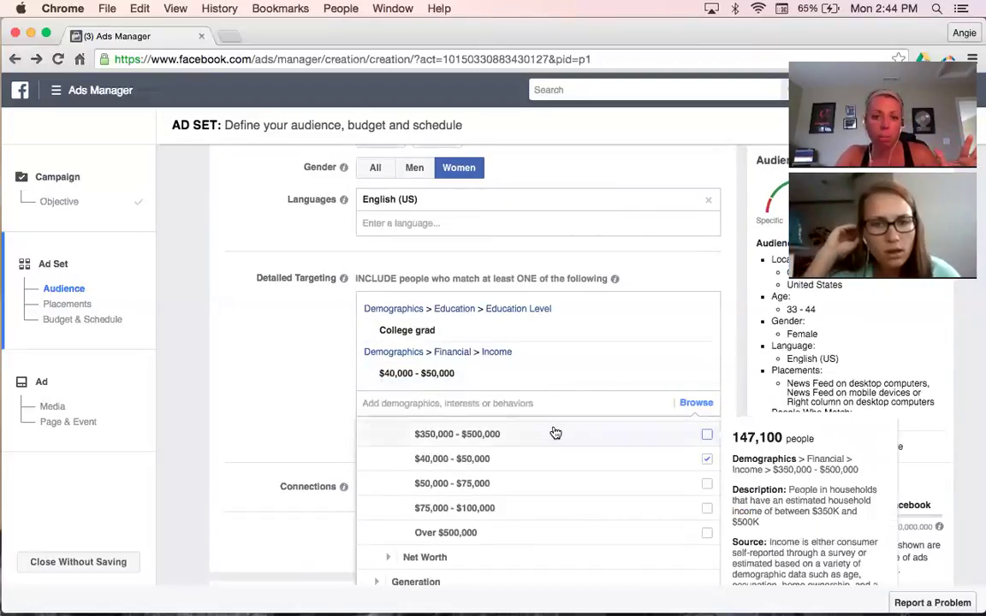
# Step: Include the life event Newly engaged (1 year) in the detailed targeting demographics
pyautogui.scroll(-3, 600, 406)
pyautogui.scroll(-1, 601, 411)
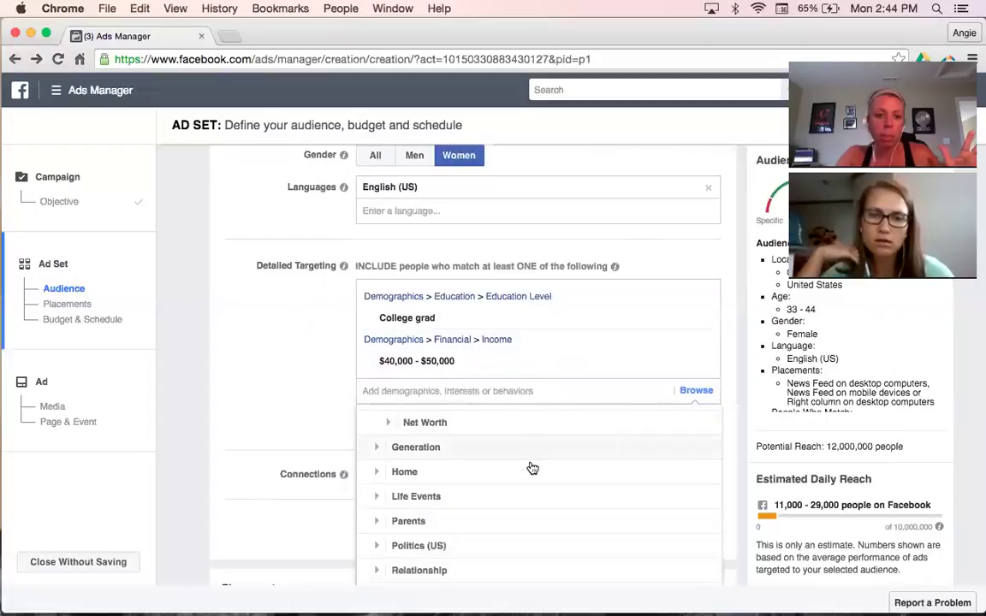
pyautogui.scroll(-2, 478, 459)
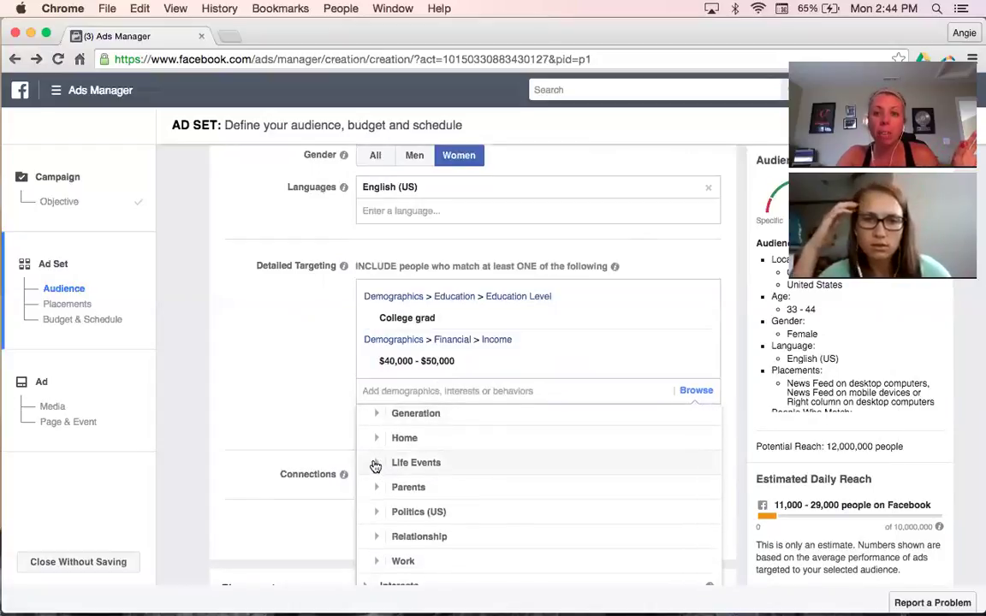
pyautogui.click(376, 466)
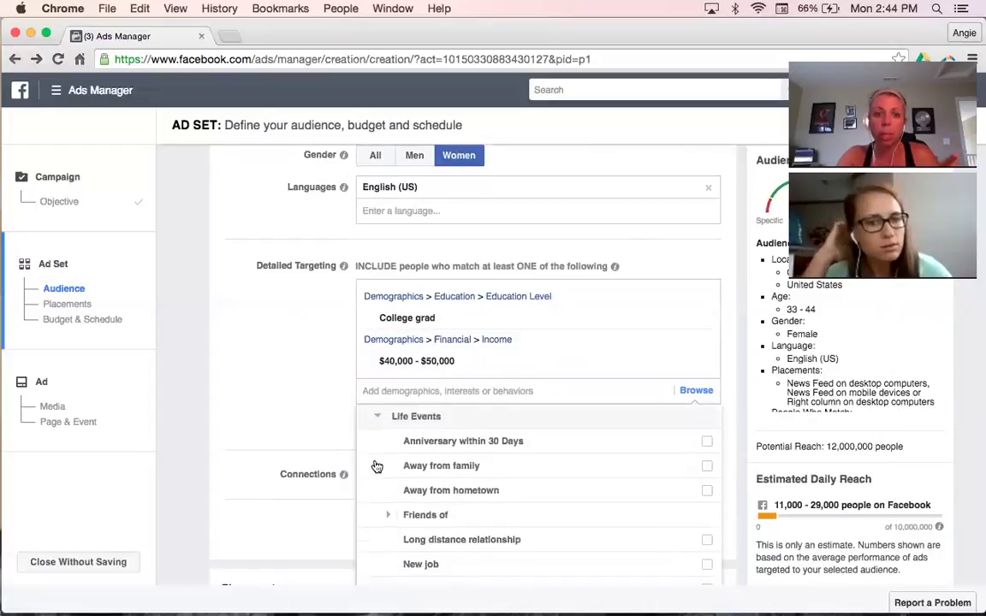
pyautogui.scroll(-5, 503, 460)
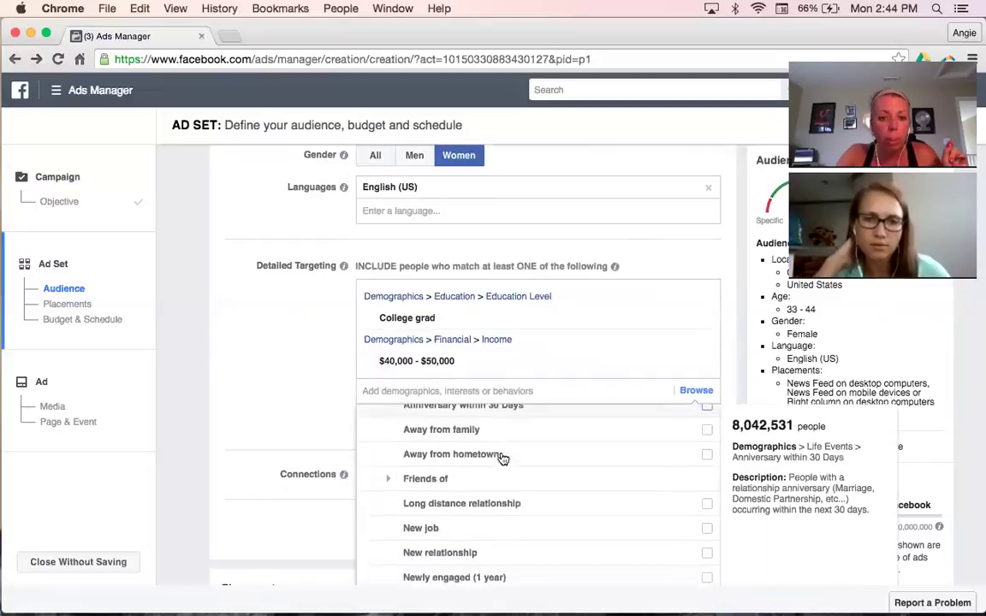
pyautogui.scroll(-1, 503, 460)
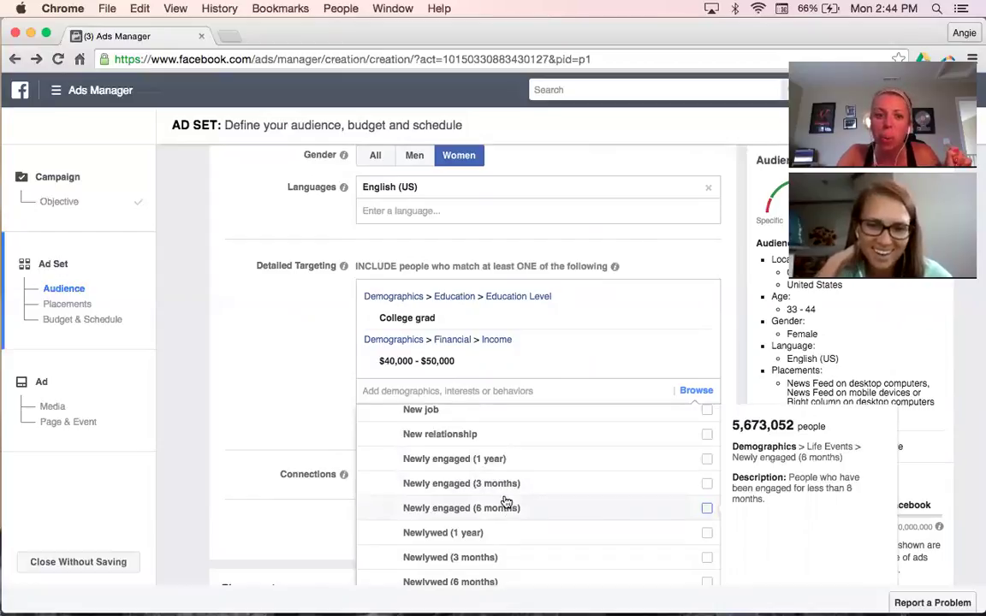
pyautogui.scroll(-3, 491, 489)
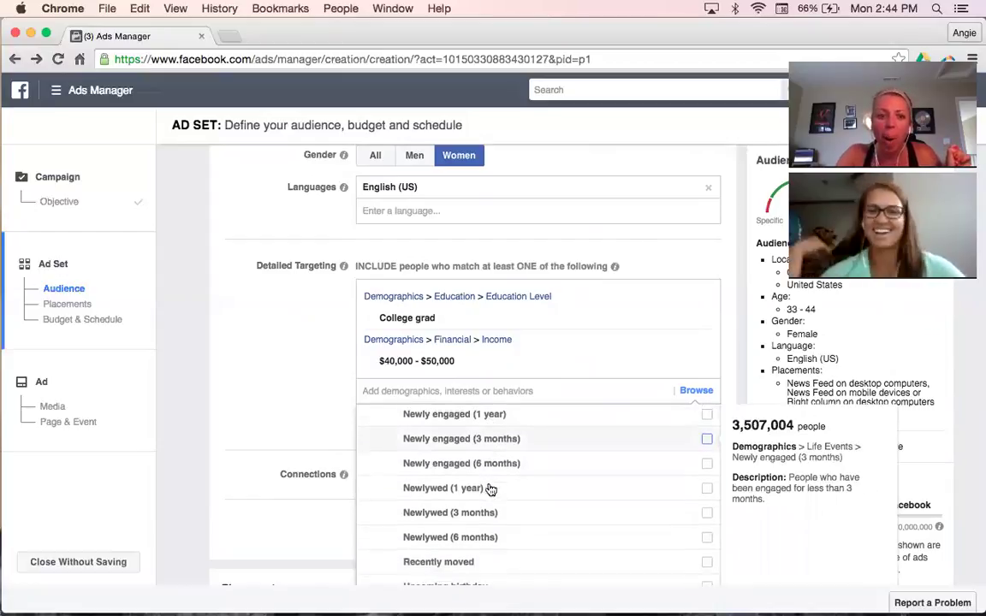
pyautogui.scroll(4, 490, 489)
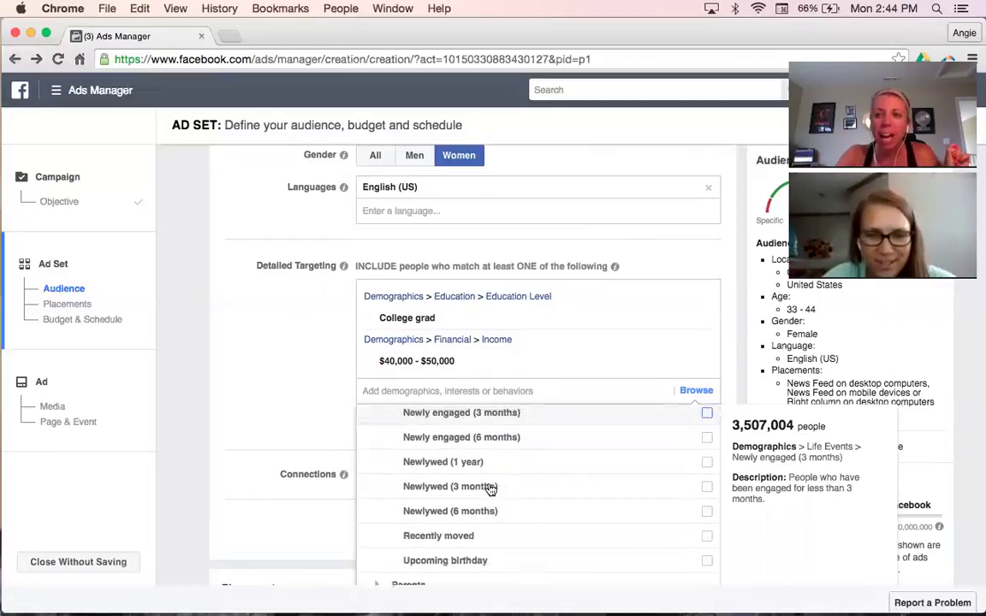
pyautogui.scroll(1, 491, 489)
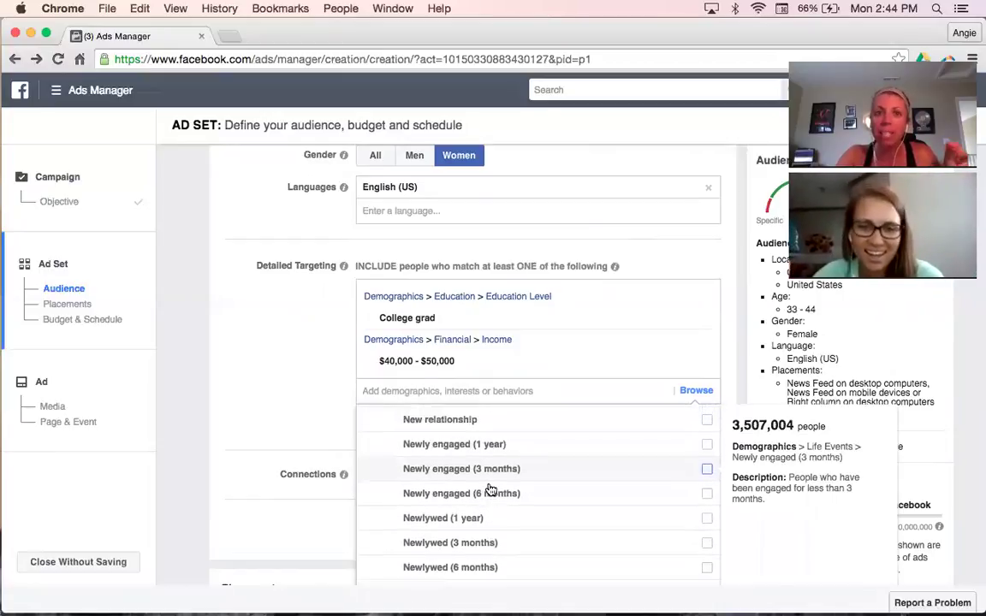
pyautogui.click(447, 445)
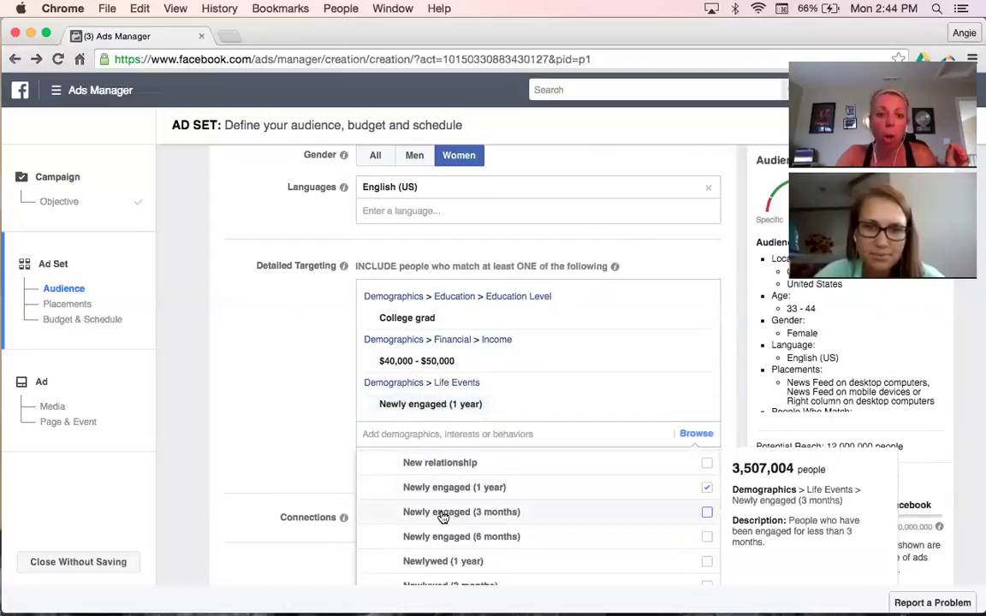
# Step: Include the life events Newlywed (1 year) and Newlywed (6 months), and close the targeting category list
pyautogui.click(446, 516)
pyautogui.click(446, 535)
pyautogui.scroll(-1, 447, 535)
pyautogui.click(439, 482)
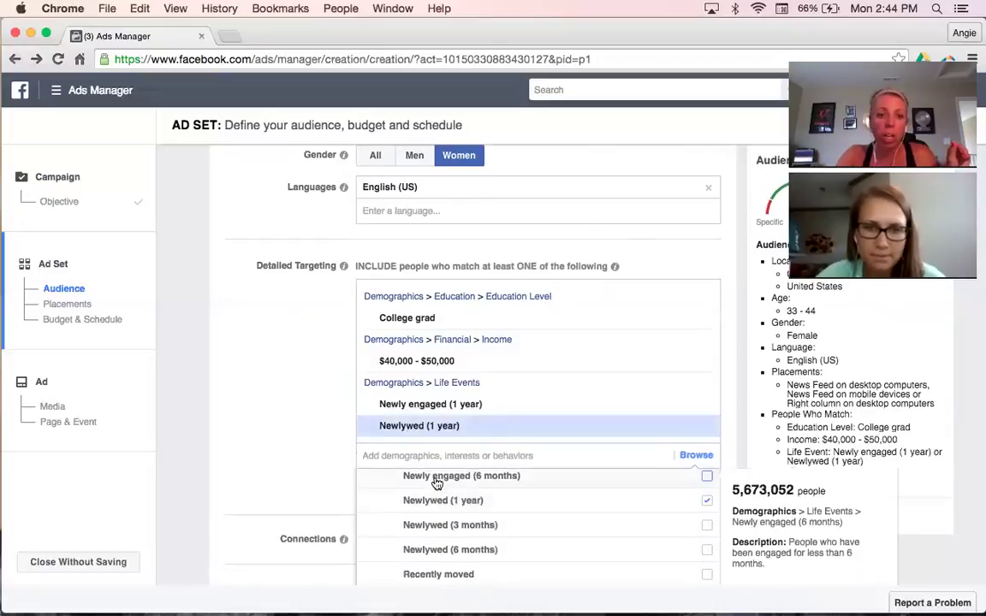
pyautogui.scroll(-3, 436, 526)
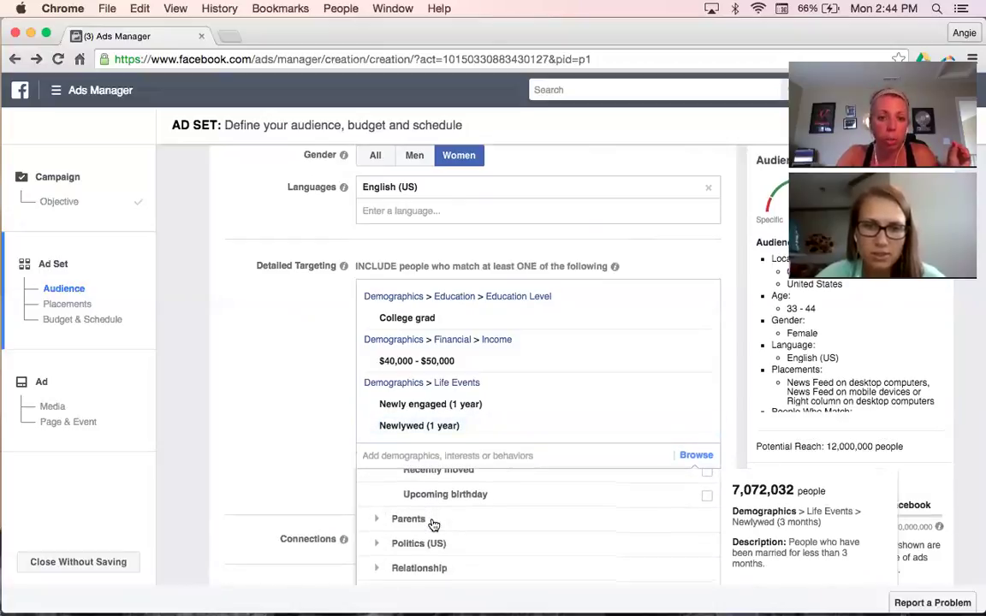
pyautogui.scroll(2, 434, 525)
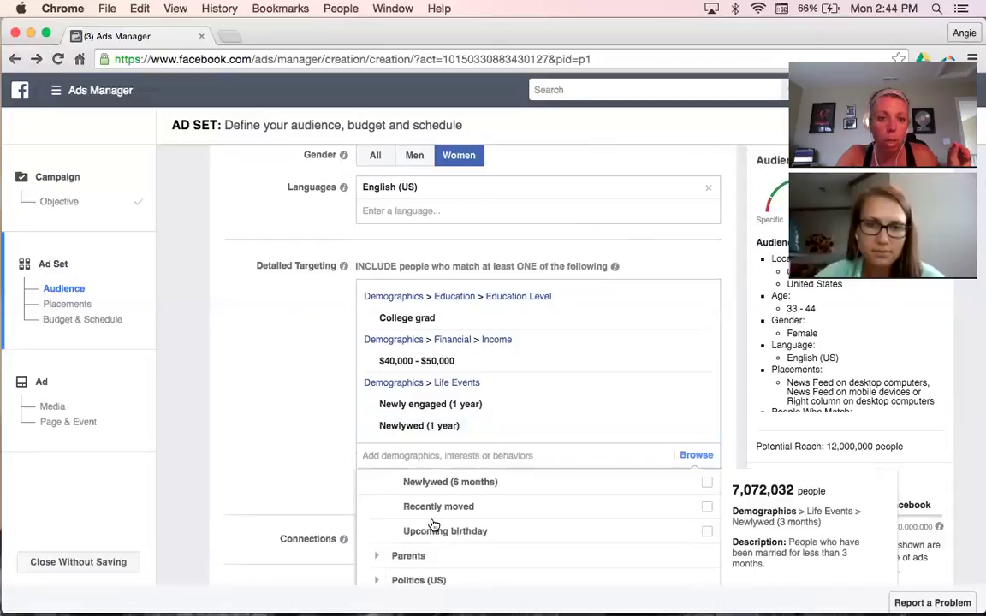
pyautogui.click(432, 484)
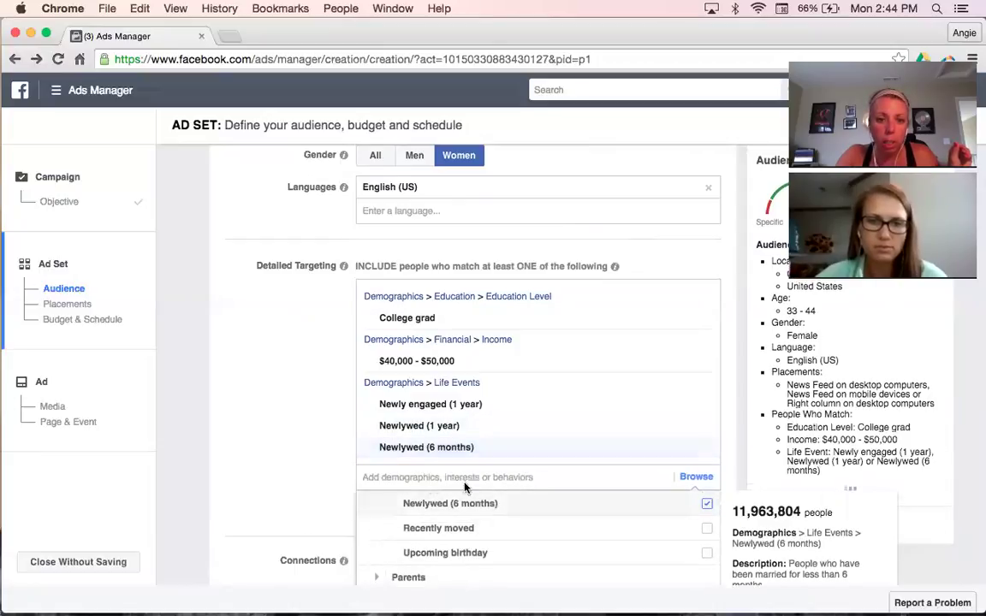
pyautogui.scroll(-3, 479, 488)
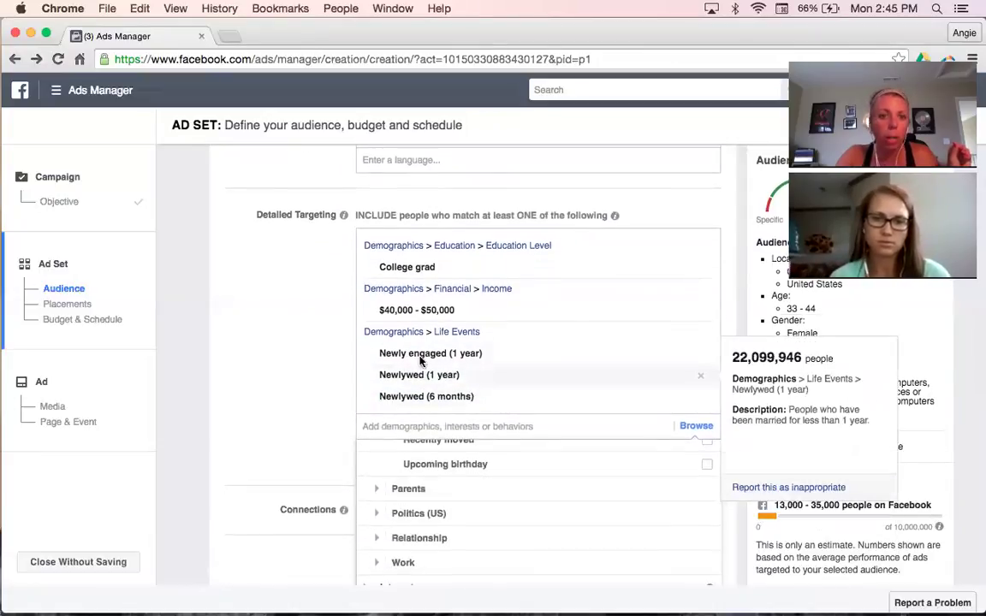
pyautogui.click(317, 467)
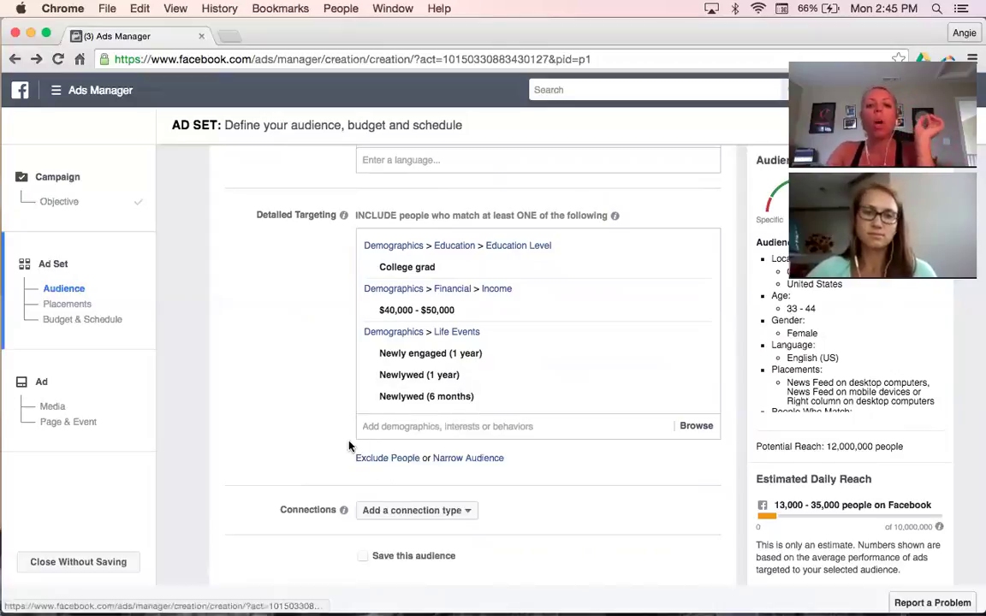
pyautogui.scroll(-3, 295, 424)
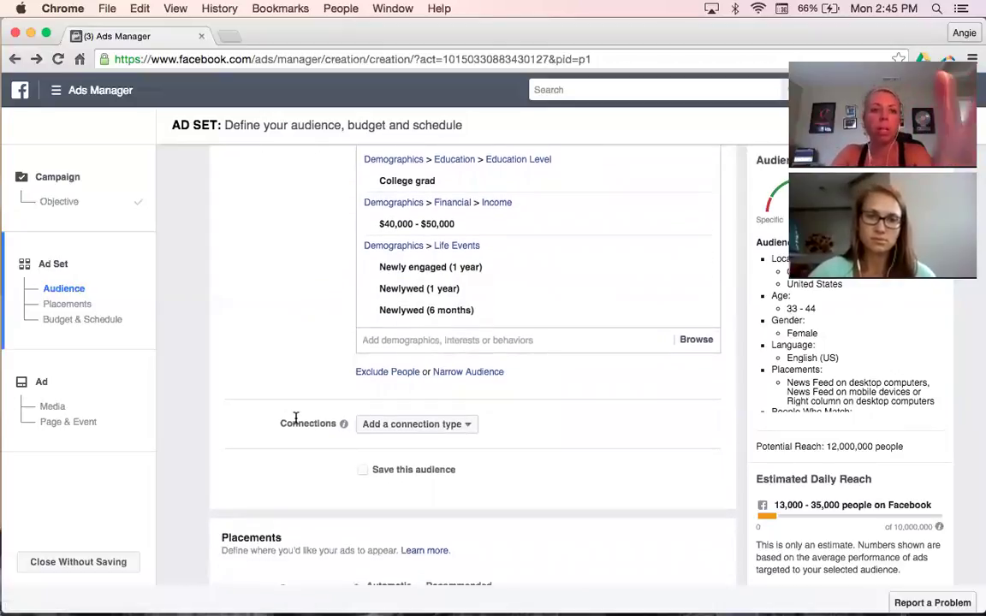
# Step: Browse the behavior and interest categories, and include the interest The Knot in the detailed targeting
pyautogui.click(694, 341)
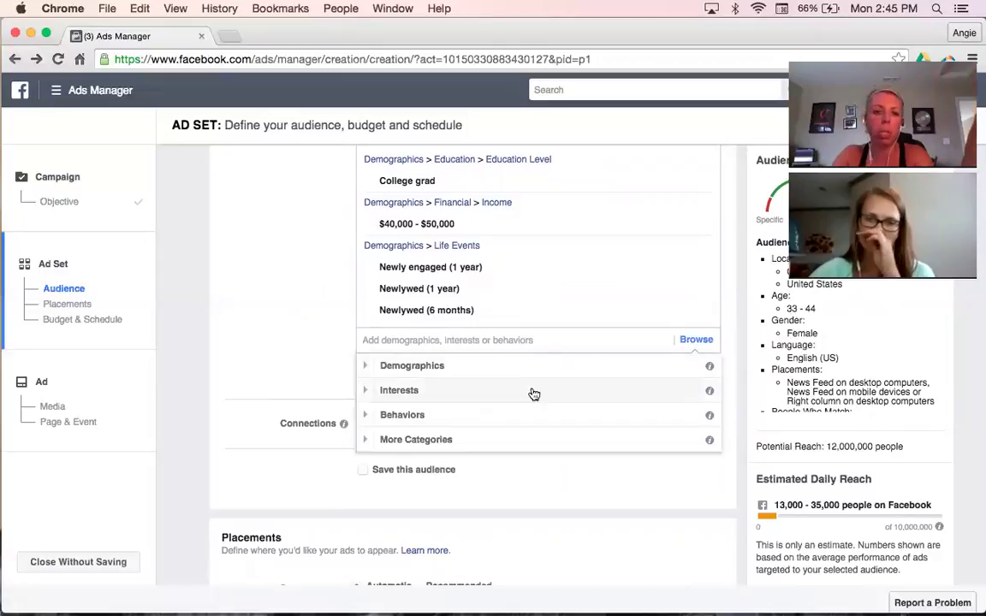
pyautogui.click(370, 415)
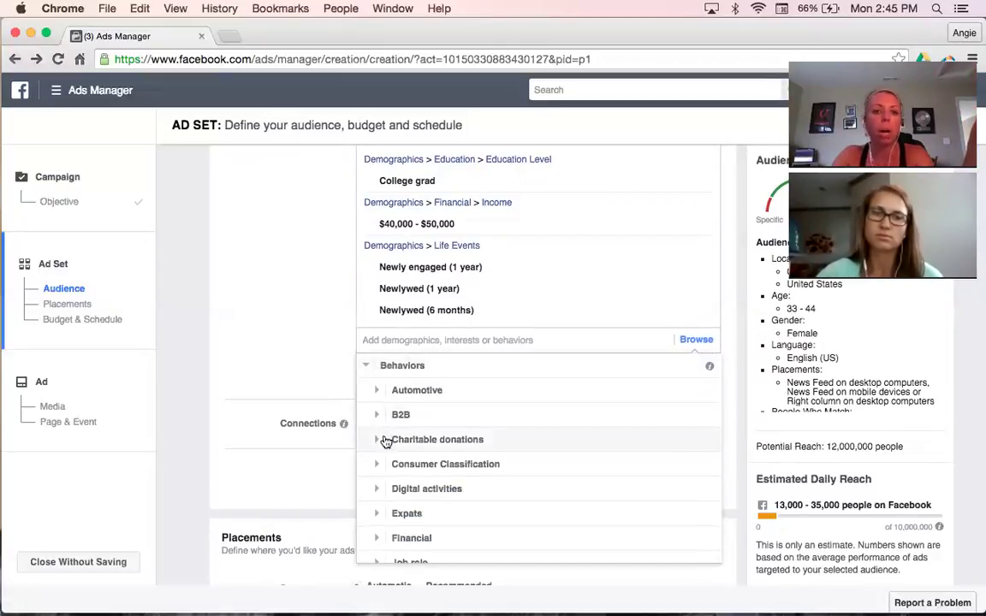
pyautogui.click(367, 366)
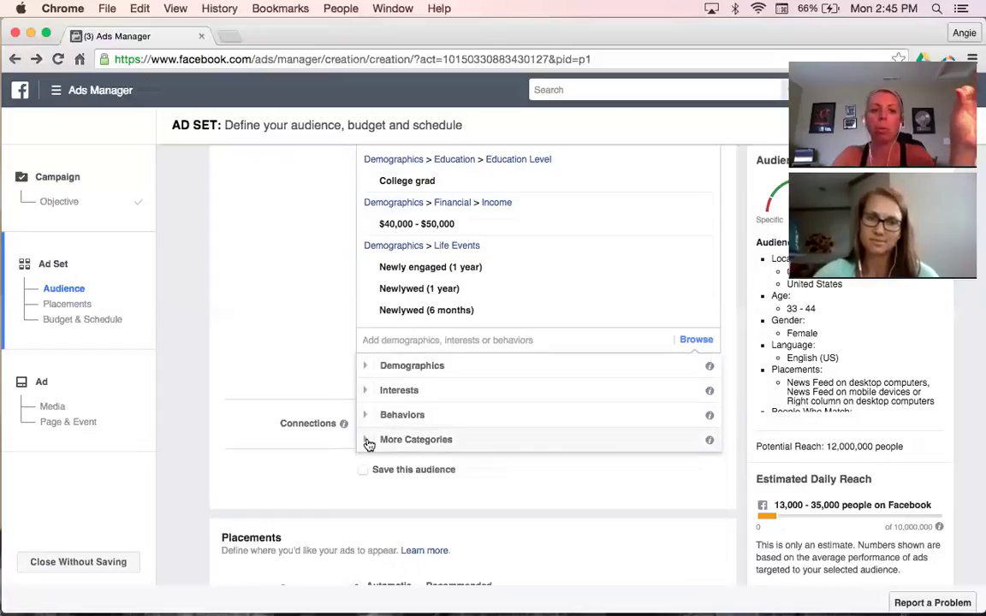
pyautogui.click(370, 390)
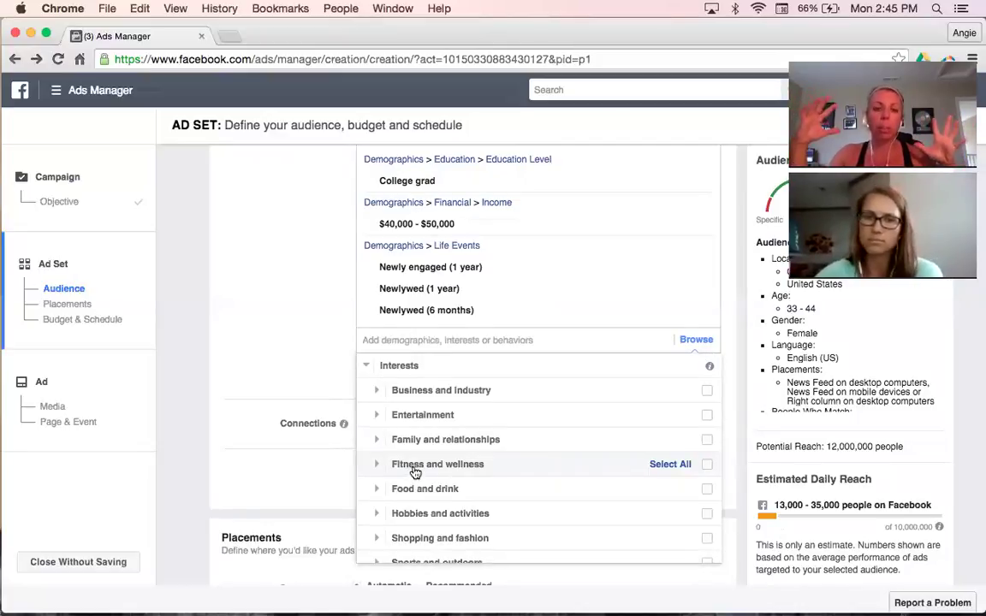
pyautogui.click(378, 338)
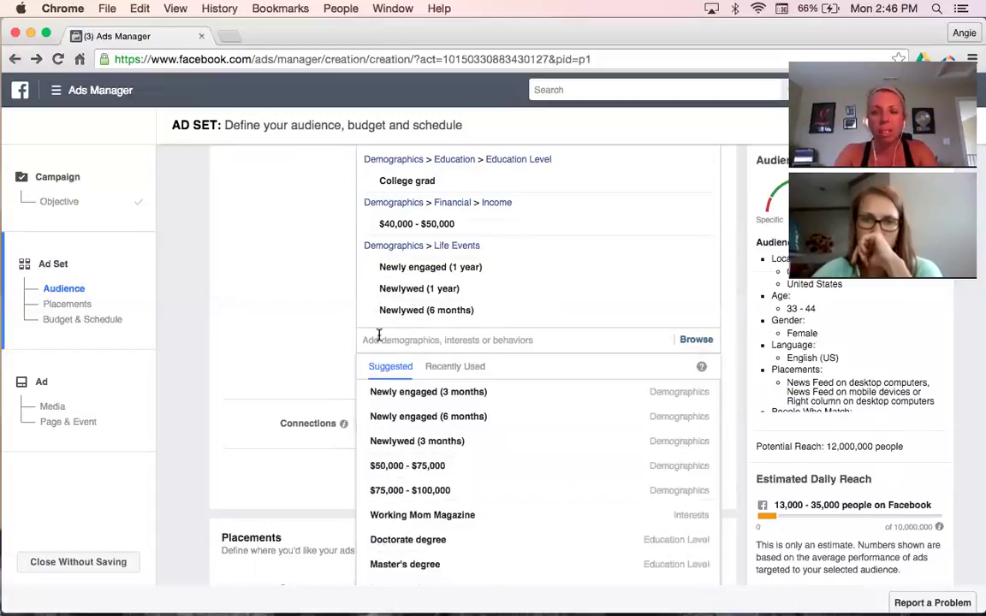
pyautogui.write('We')
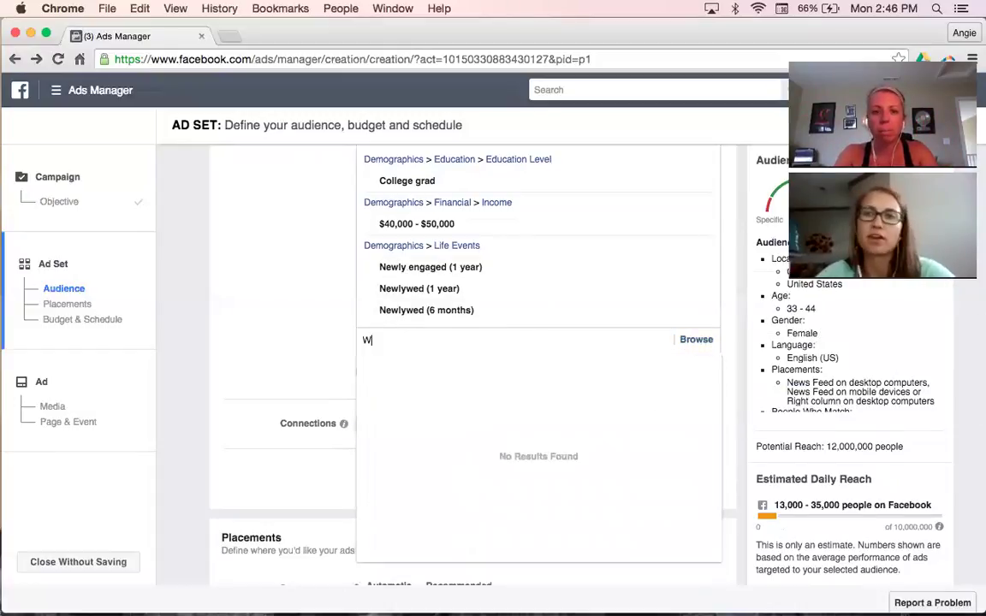
pyautogui.press('BackSpace')
pyautogui.press('BackSpace')
pyautogui.write('TheKnot')
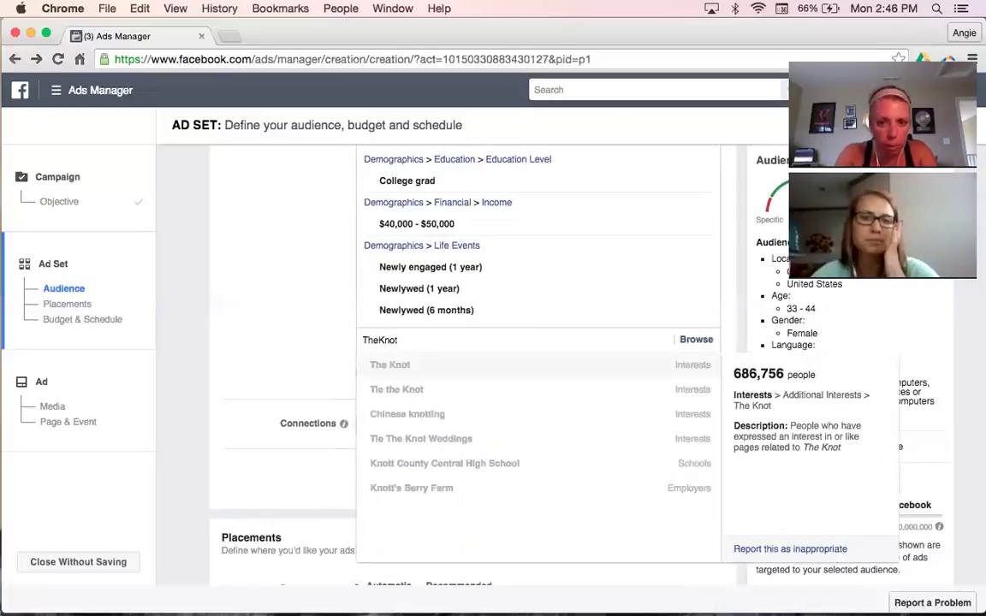
pyautogui.click(385, 368)
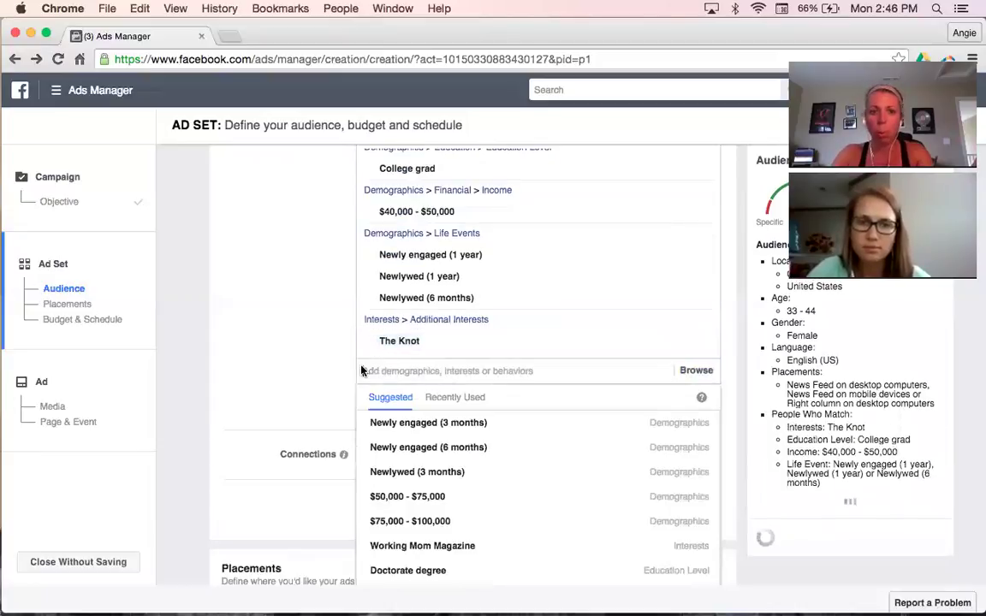
pyautogui.scroll(-2, 338, 379)
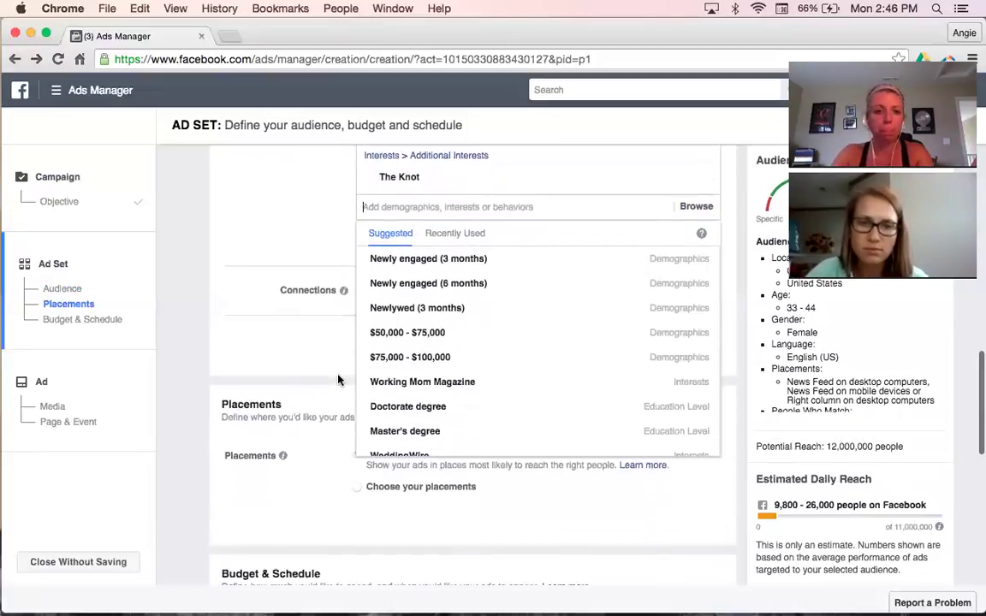
pyautogui.click(301, 231)
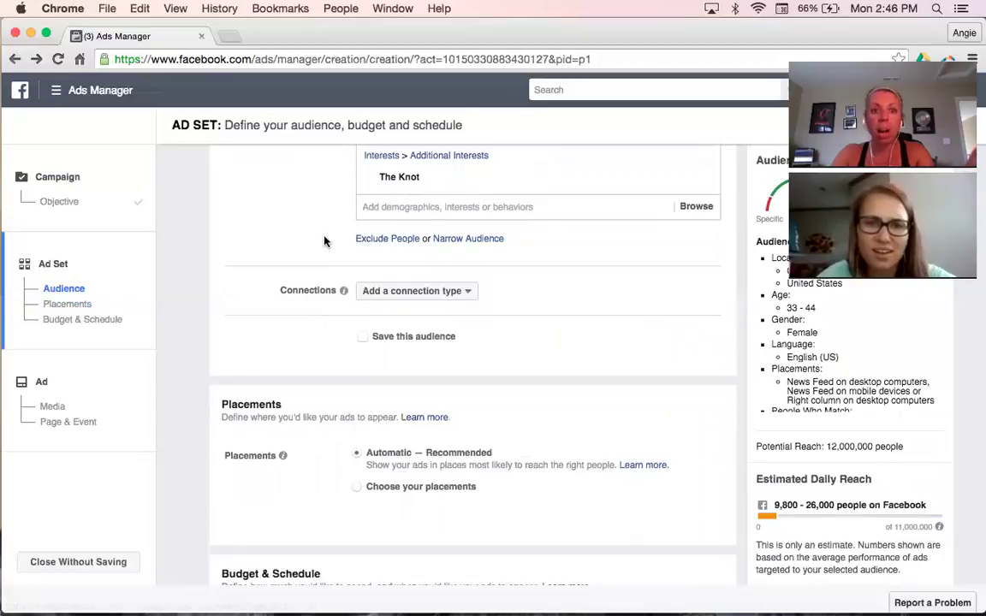
# Step: Add an exclusion to the detailed targeting for people with the interest Team Beachbody
pyautogui.scroll(1, 325, 242)
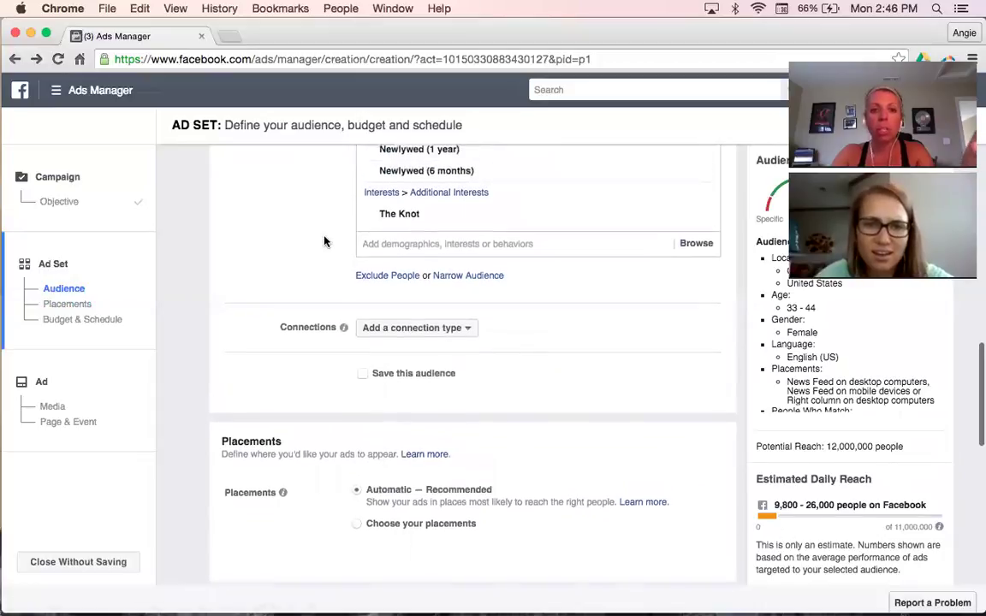
pyautogui.click(374, 278)
pyautogui.click(377, 296)
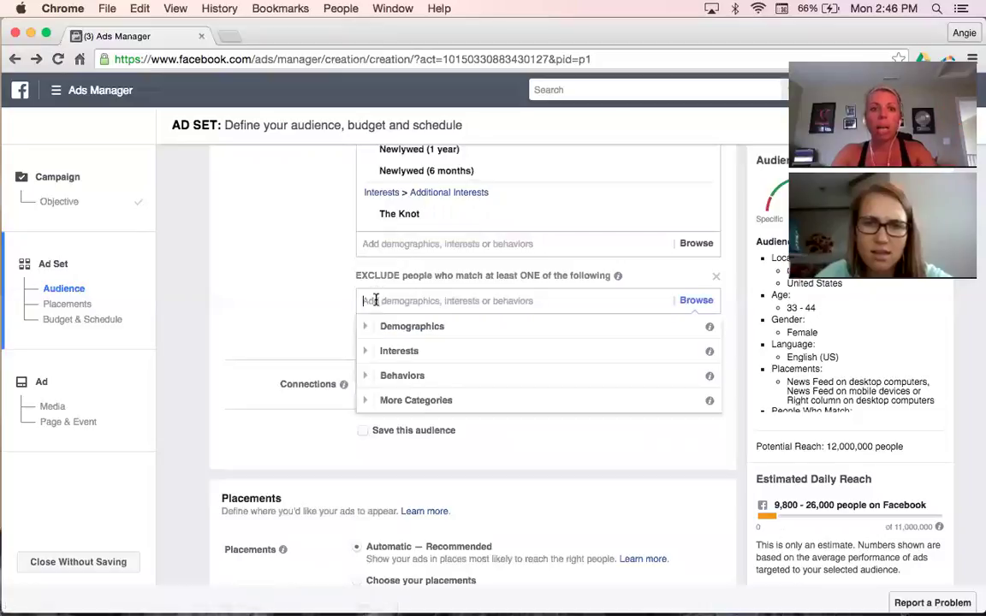
pyautogui.write('Team beachbody')
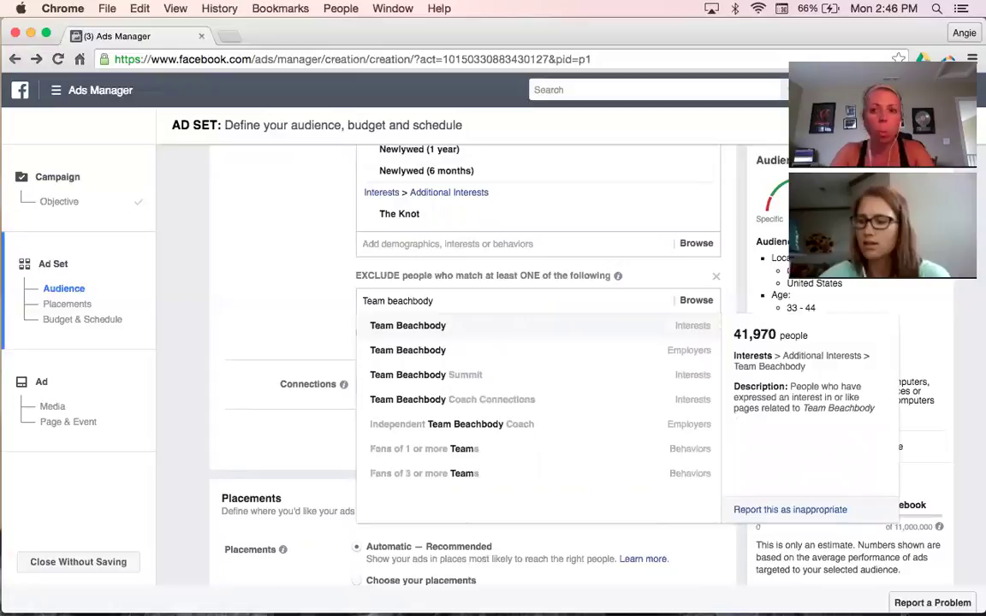
pyautogui.click(400, 328)
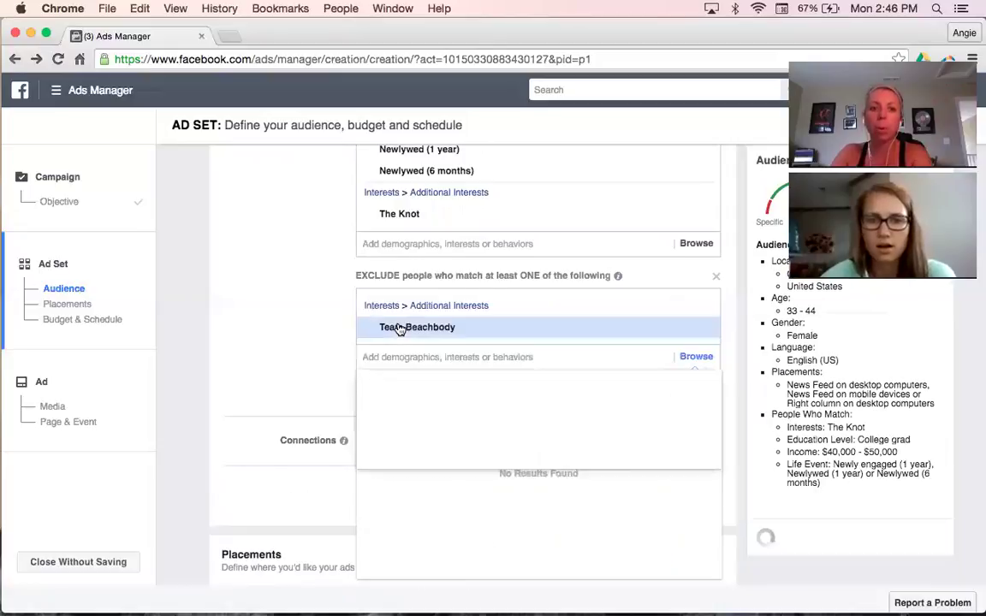
# Step: Exclude people whose employer is Team Beachbody or Beachbody from the audience
pyautogui.write('team ')
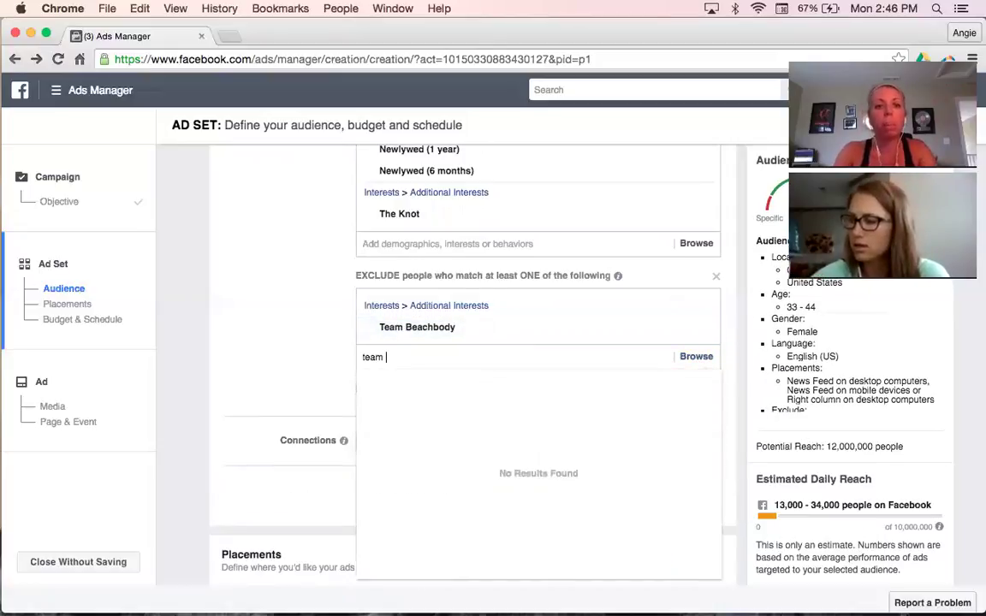
pyautogui.write('beach')
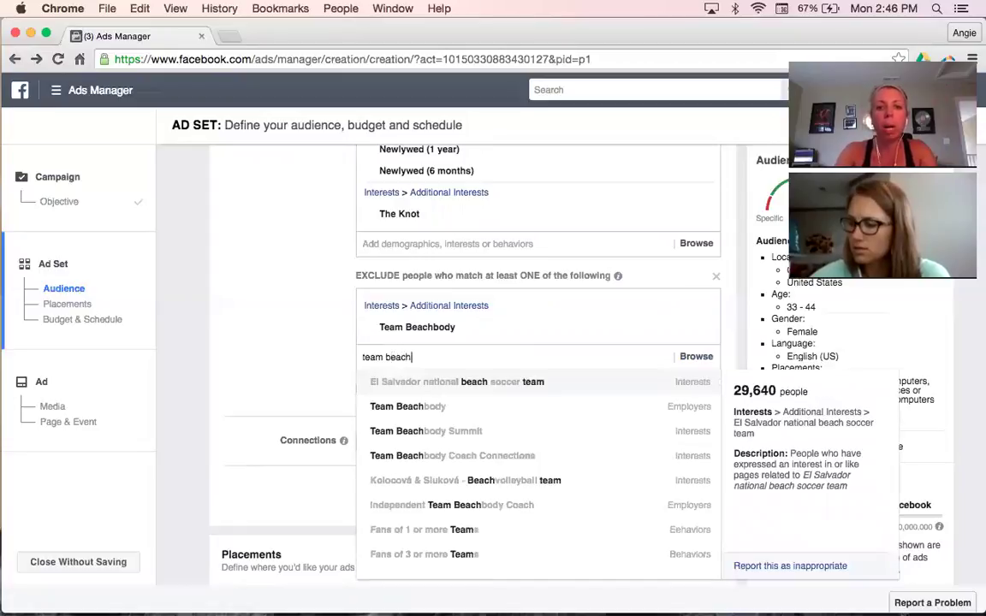
pyautogui.write('body')
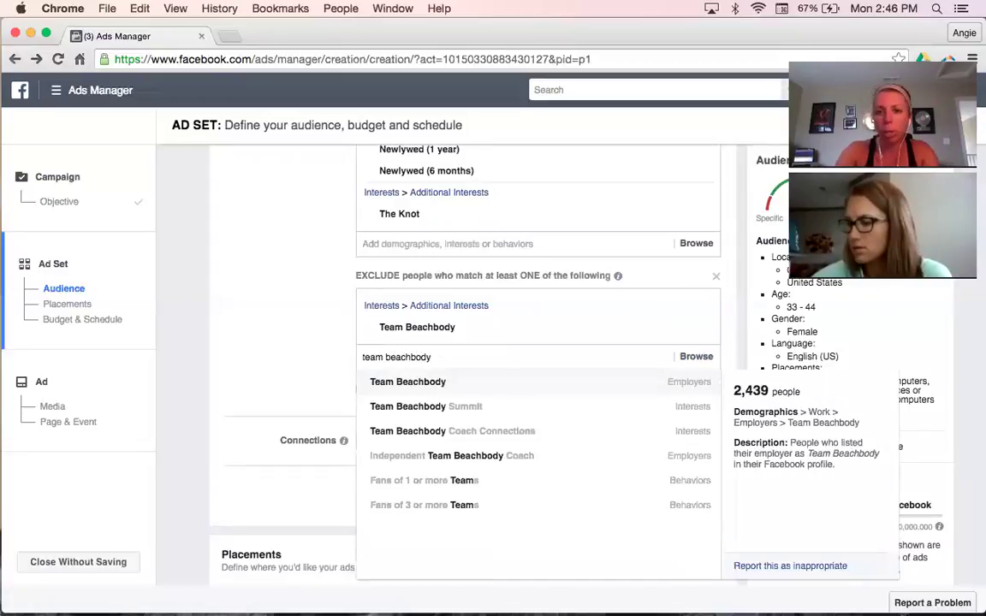
pyautogui.click(440, 386)
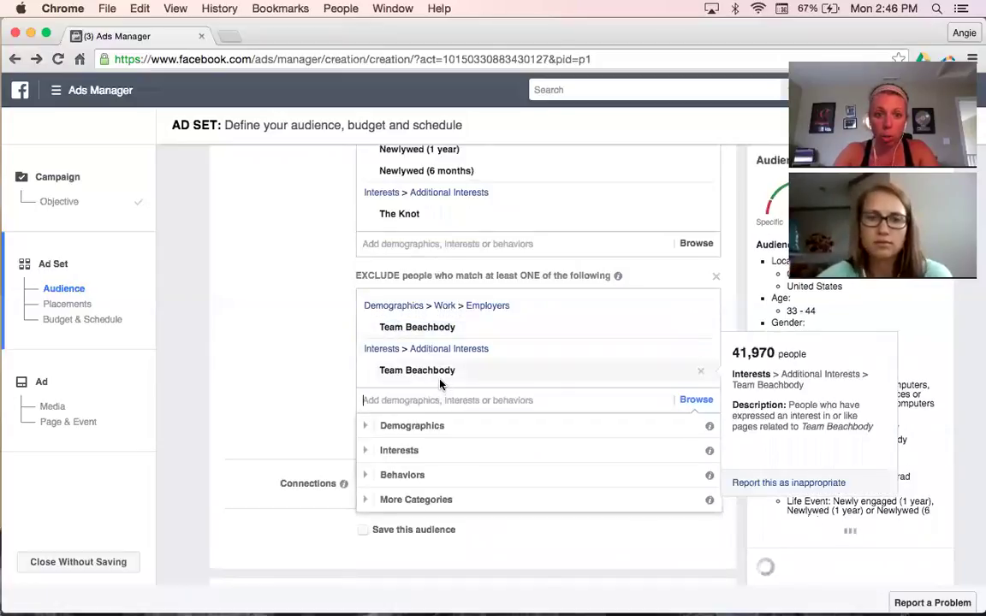
pyautogui.write('beachbody')
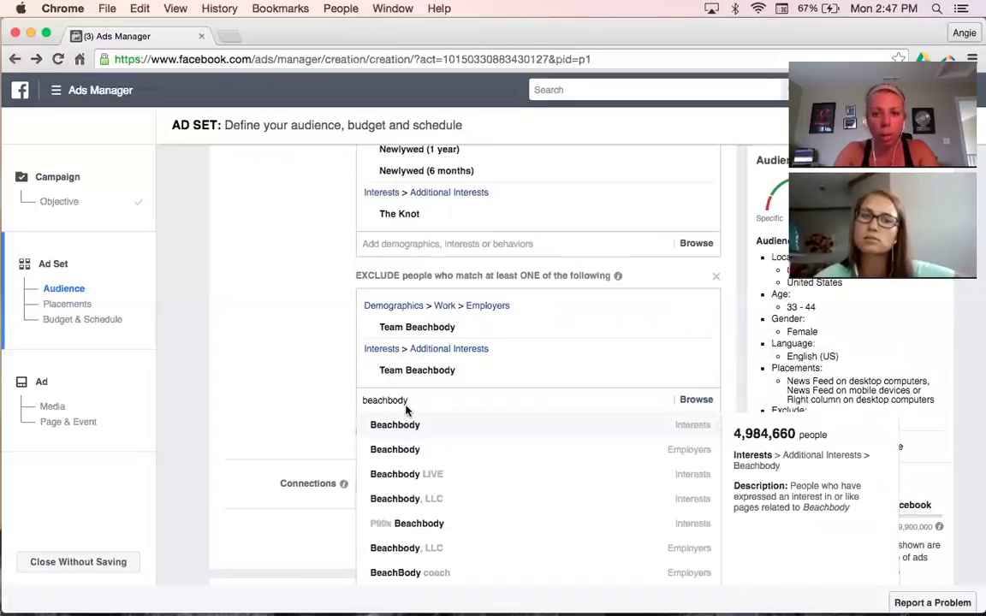
pyautogui.click(404, 454)
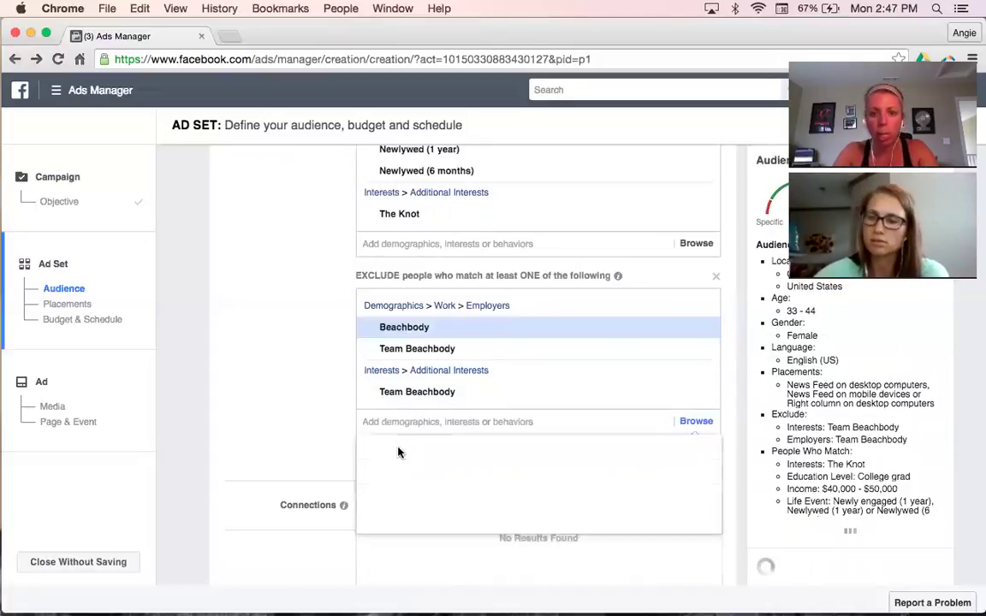
# Step: Review the excluded entries and the full Audience Definition summary, including the potential reach
pyautogui.scroll(-3, 295, 376)
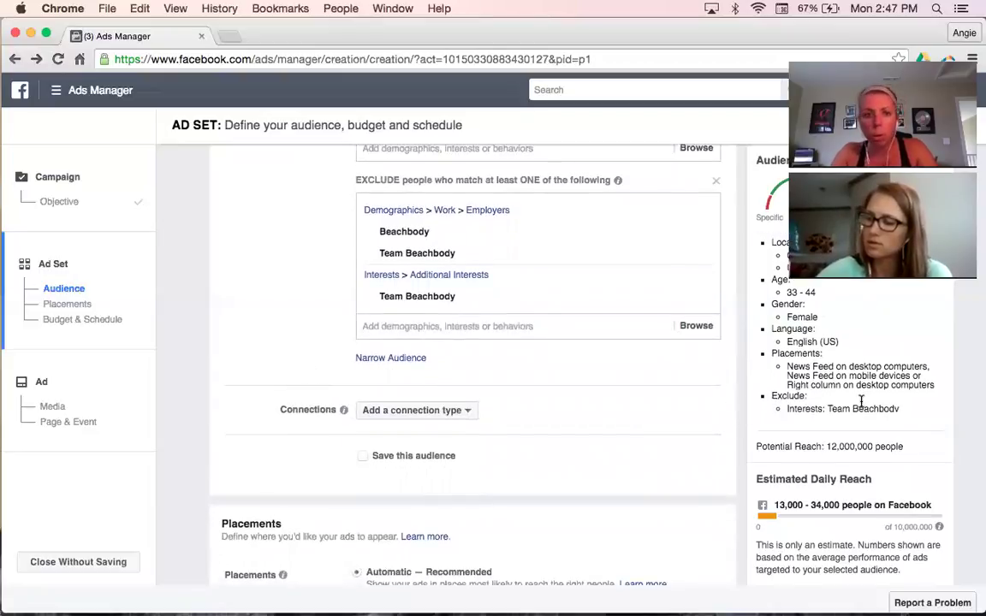
pyautogui.scroll(2, 283, 346)
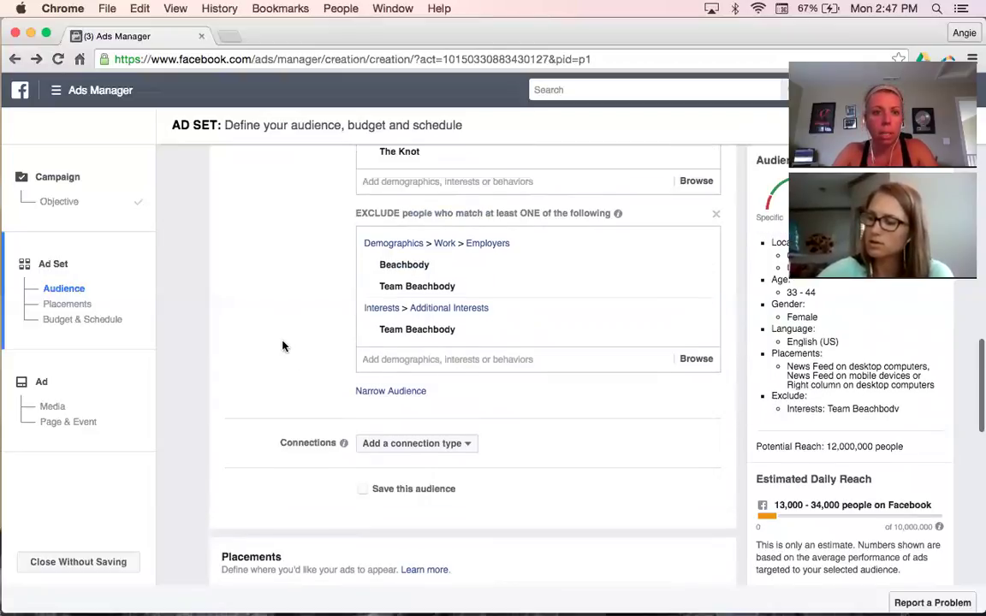
pyautogui.scroll(1, 283, 346)
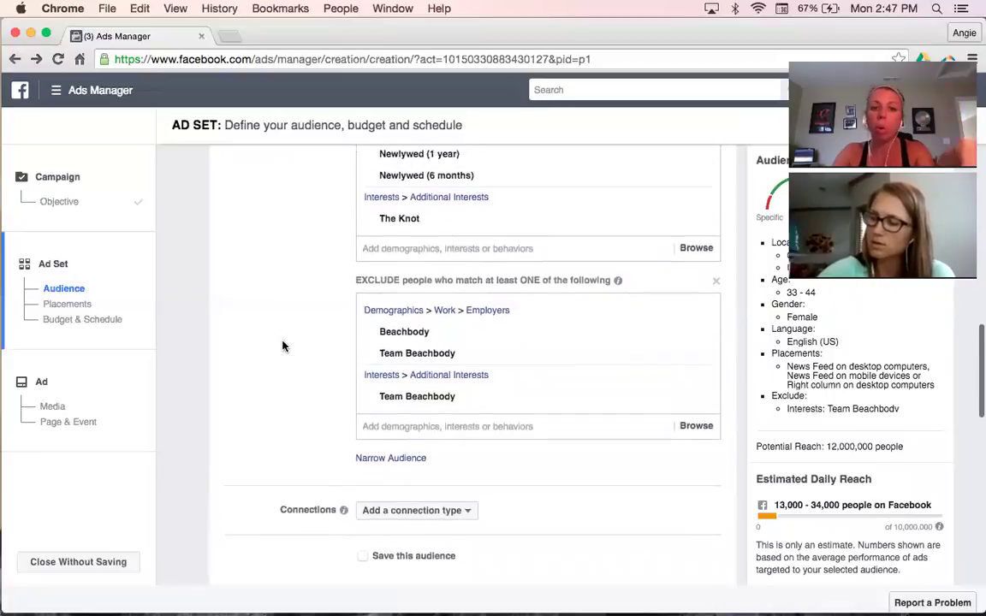
pyautogui.scroll(-3, 283, 346)
pyautogui.scroll(-3, 283, 346)
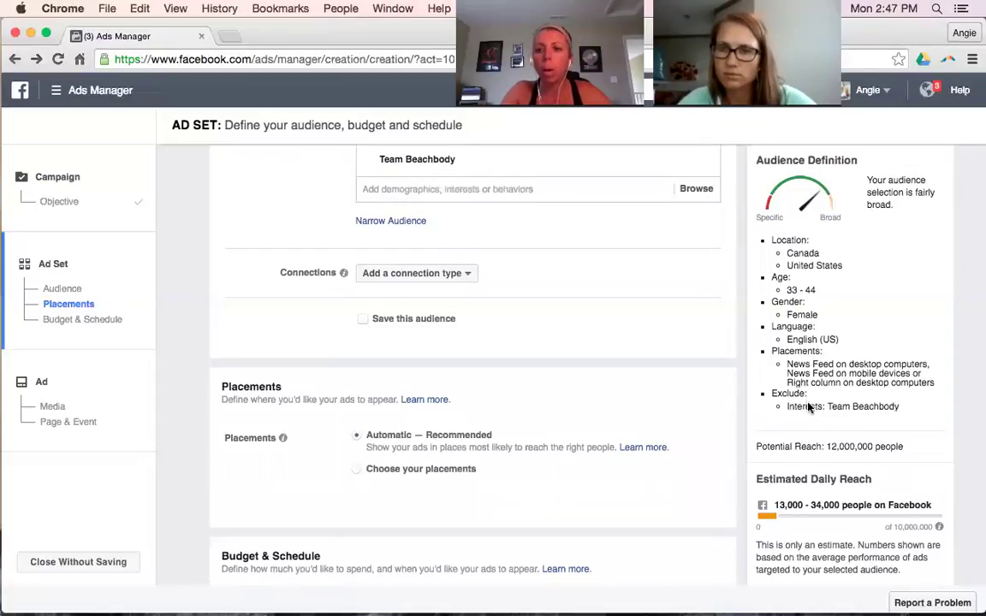
pyautogui.scroll(-3, 808, 406)
pyautogui.scroll(-2, 813, 477)
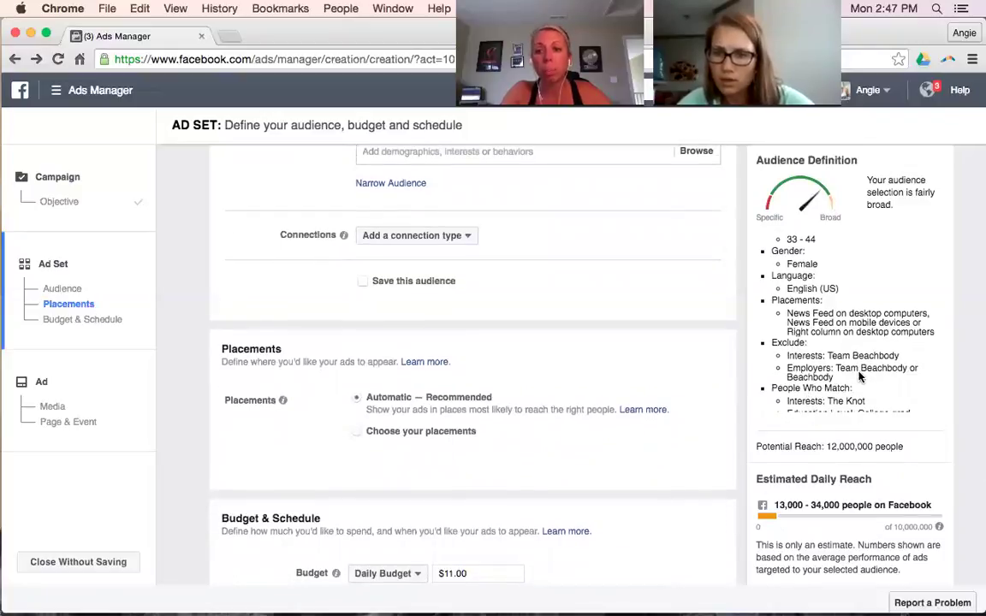
pyautogui.scroll(-3, 860, 375)
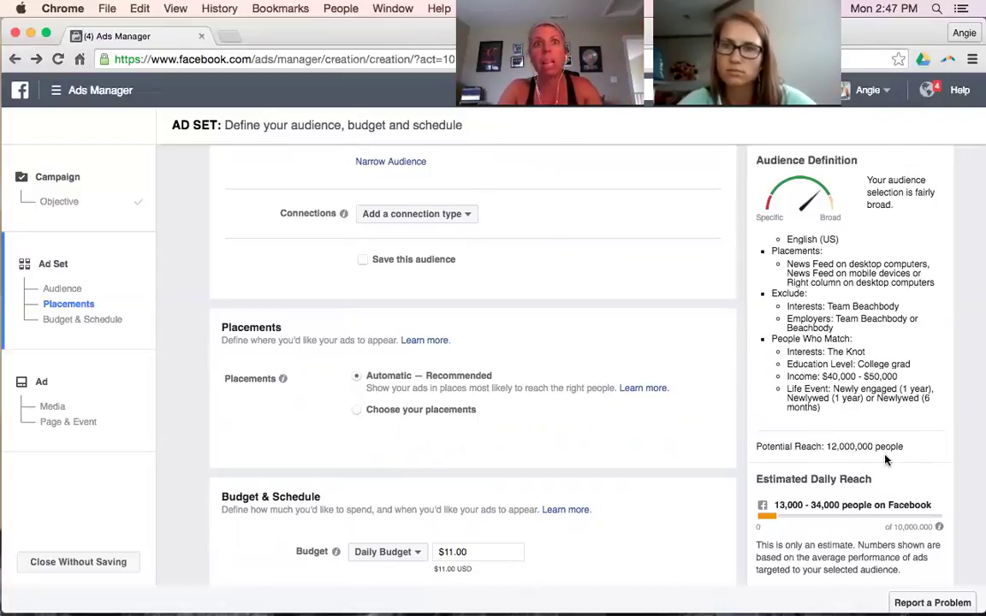
pyautogui.scroll(-2, 864, 454)
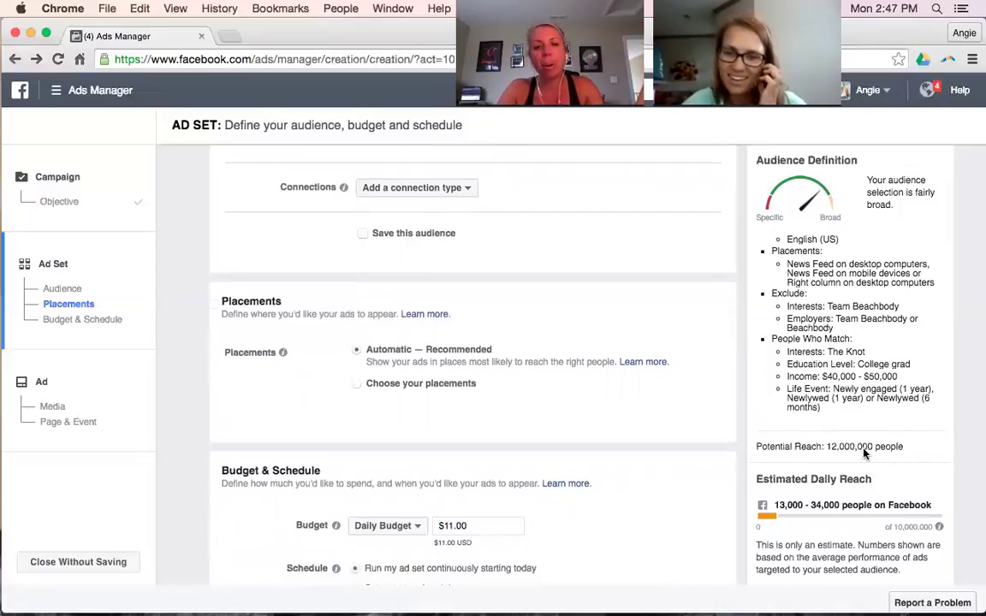
# Step: Examine the Facebook Pages connection type options, and close the list without choosing one
pyautogui.scroll(-1, 864, 453)
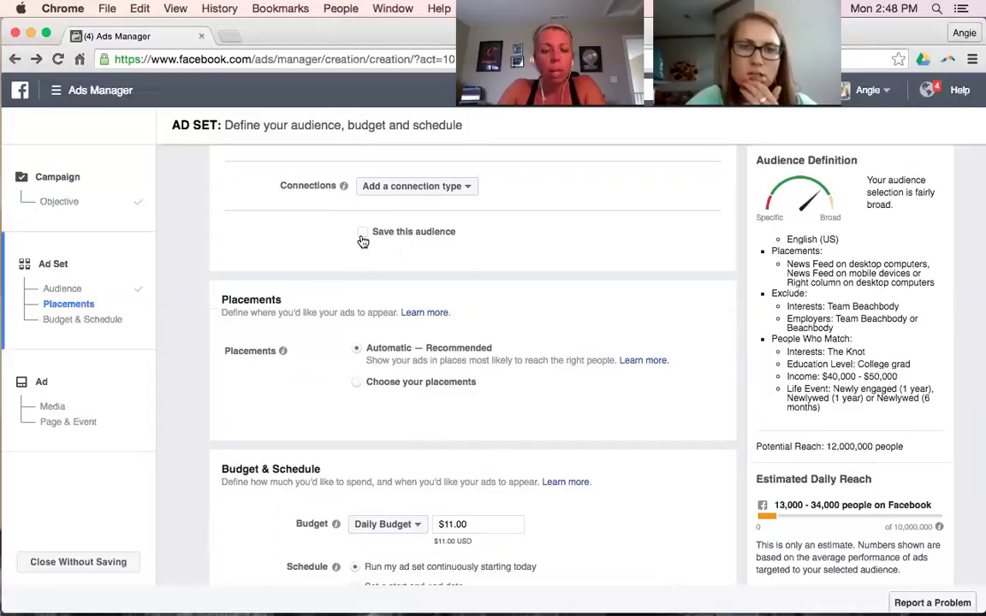
pyautogui.click(387, 188)
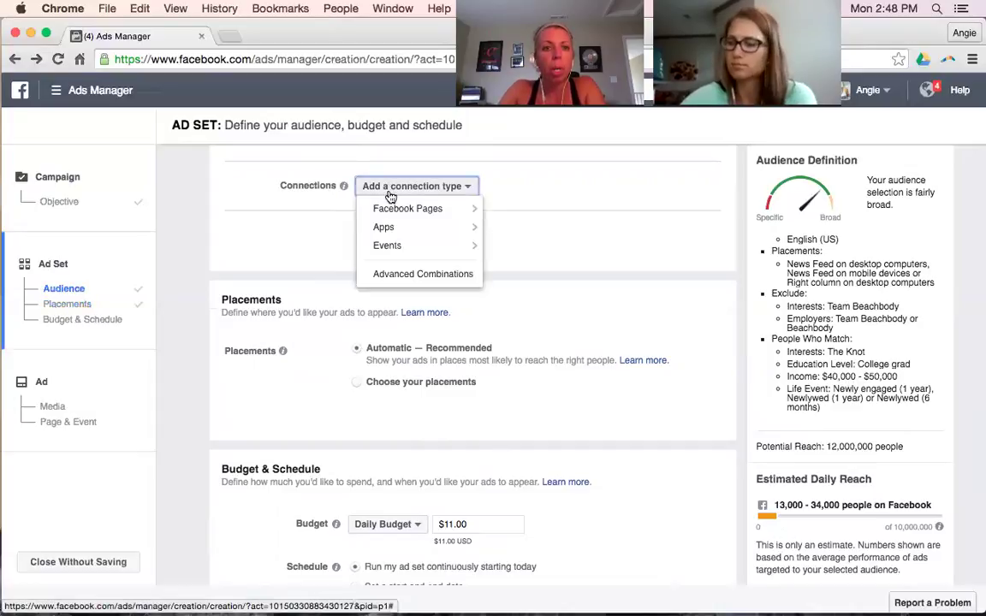
pyautogui.moveTo(393, 212)
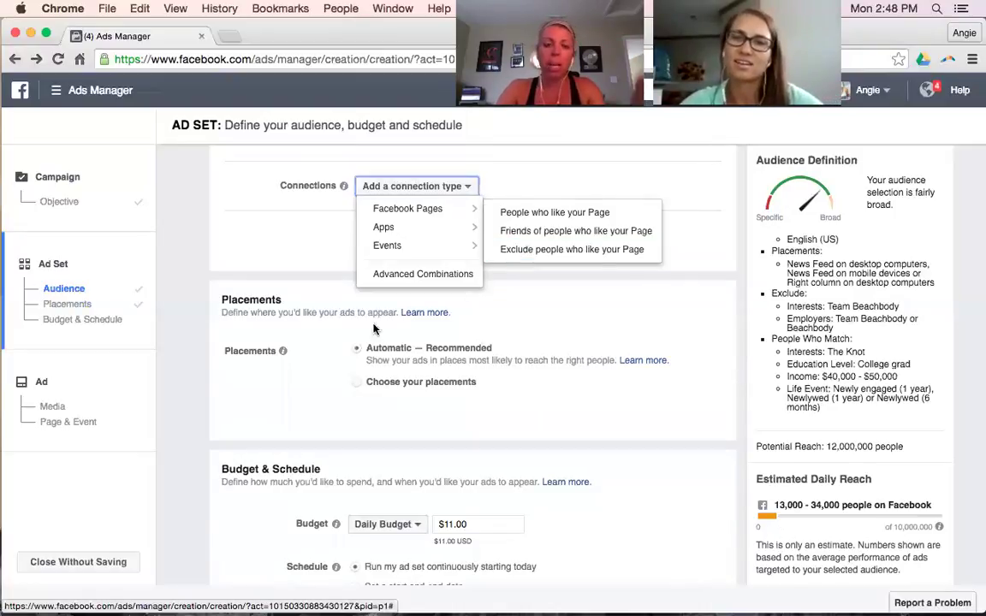
pyautogui.click(267, 212)
# Step: Switch the ad set from a daily budget to a lifetime budget of $20.00
pyautogui.scroll(-4, 272, 390)
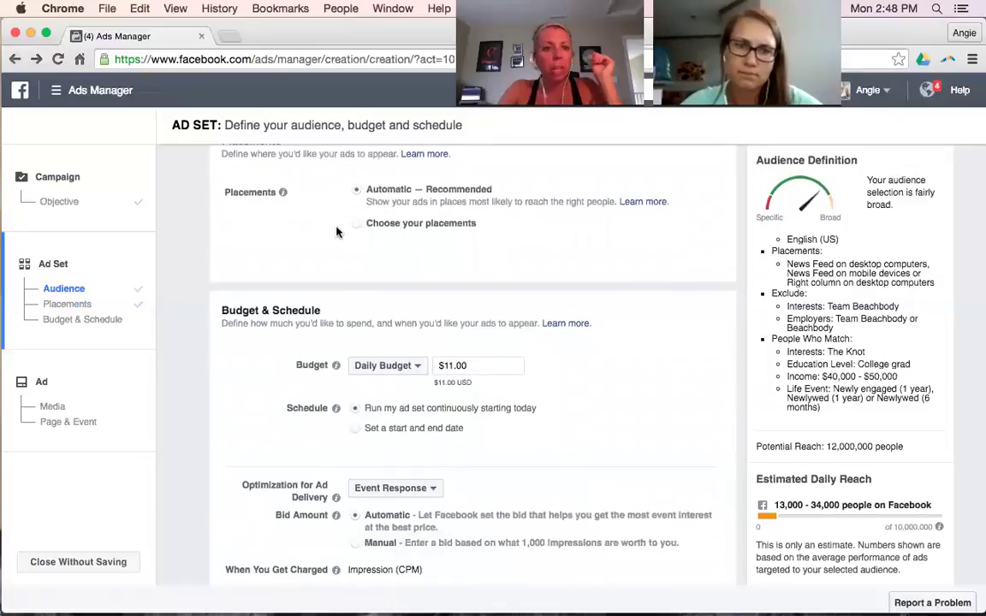
pyautogui.scroll(-4, 374, 221)
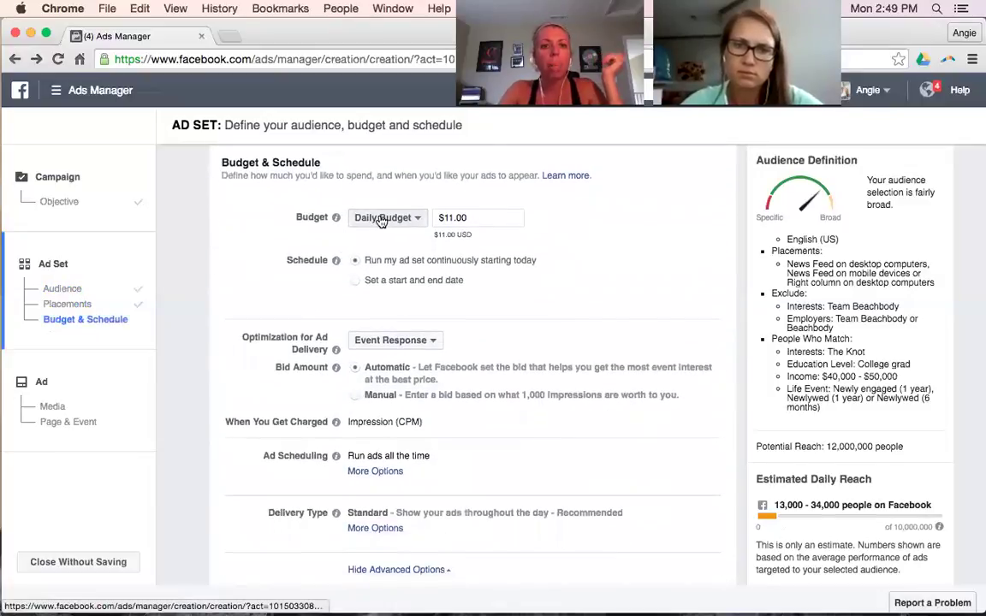
pyautogui.click(383, 218)
pyautogui.click(380, 264)
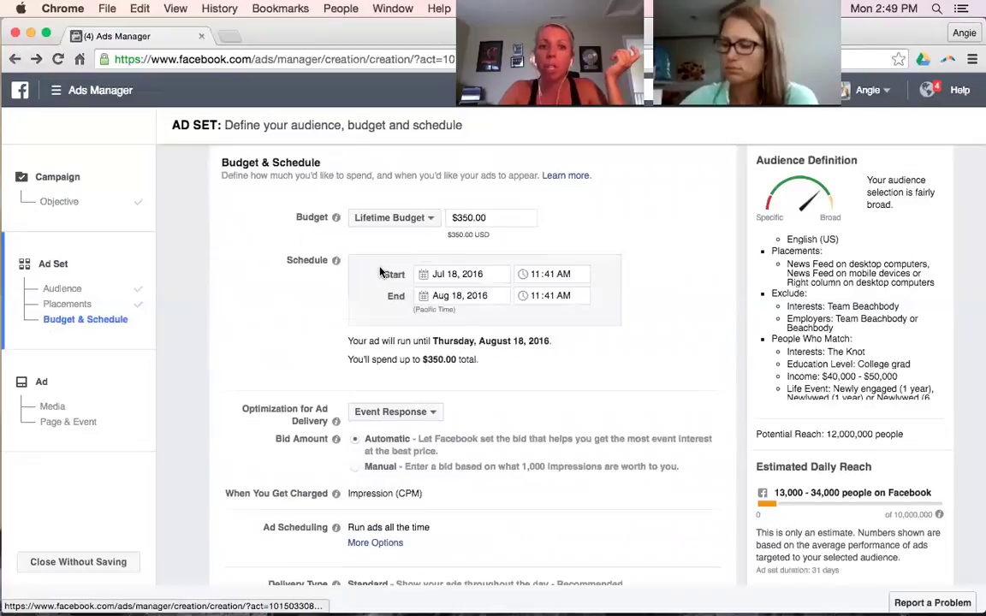
pyautogui.click(507, 216)
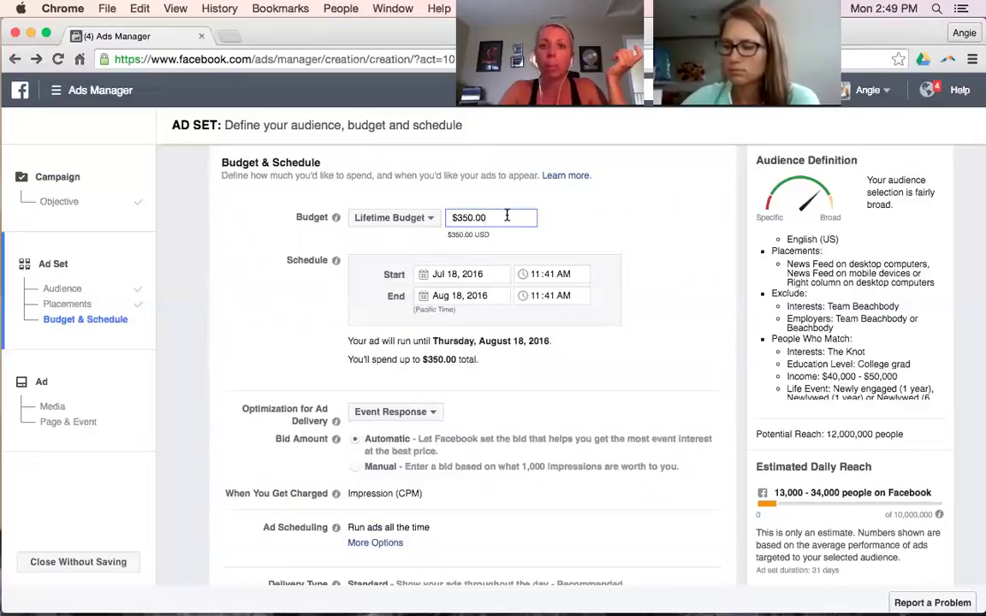
pyautogui.tripleClick(506, 216)
pyautogui.write('20')
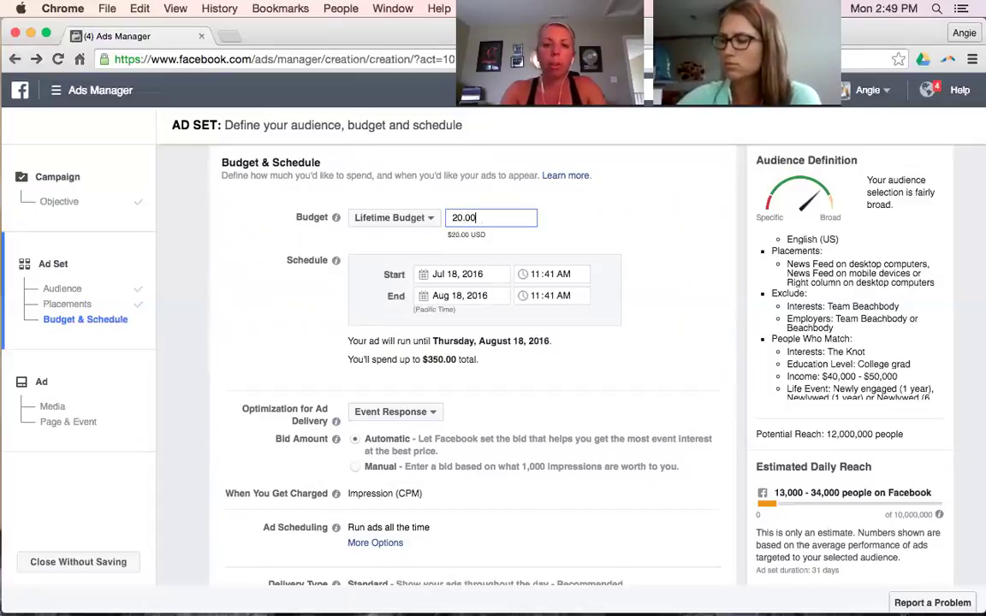
# Step: Apply the $20.00 lifetime budget and check the start date calendar without changing the date
pyautogui.click(590, 222)
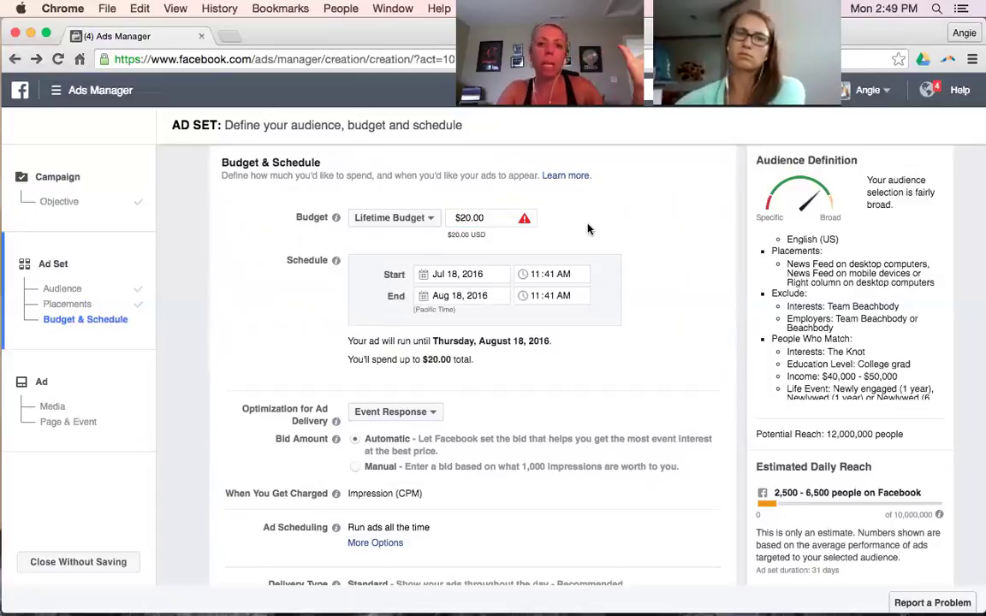
pyautogui.click(447, 274)
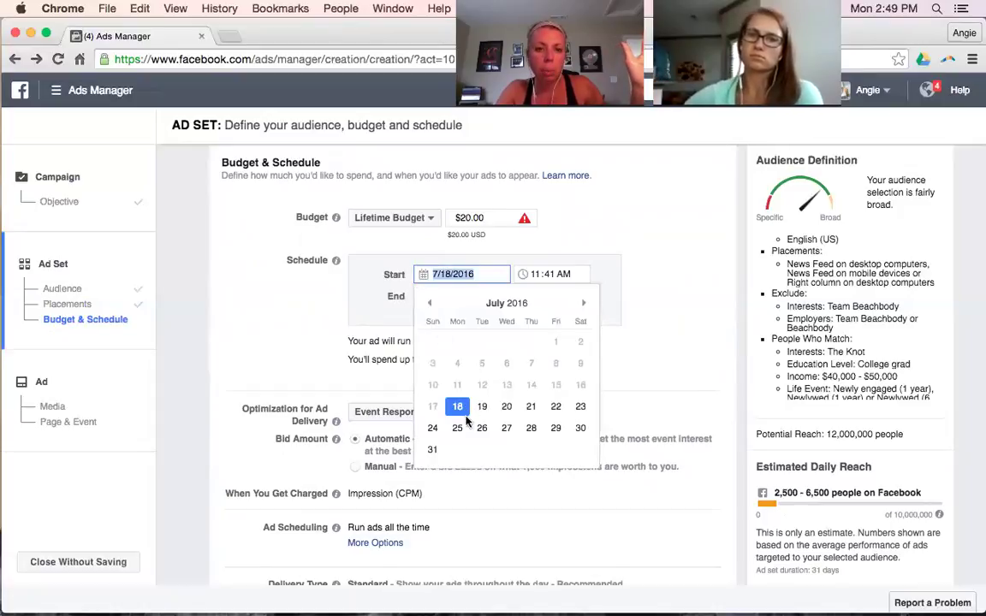
pyautogui.click(360, 287)
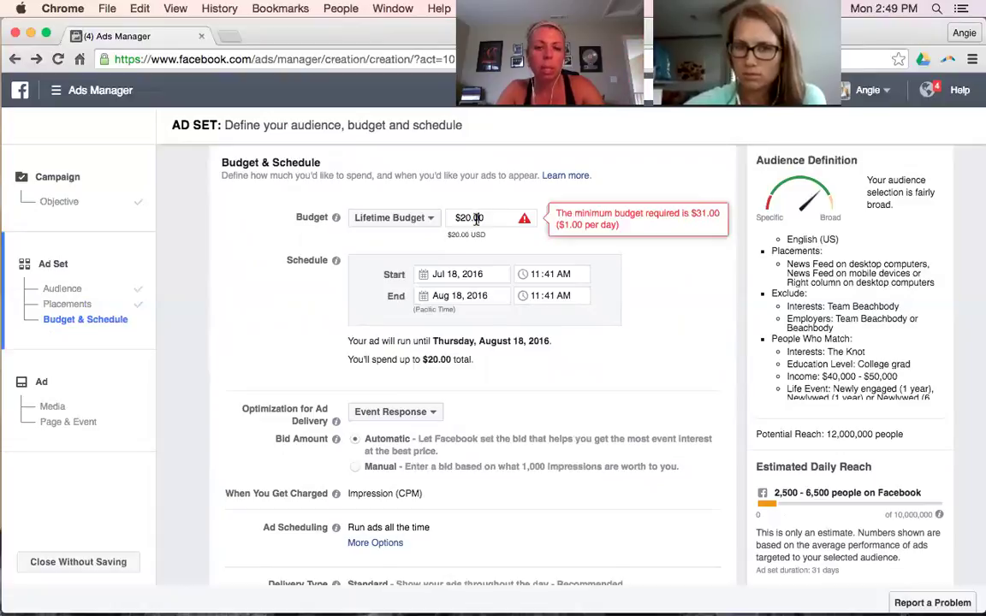
# Step: Set the ad schedule's end date to August 29, 2016
pyautogui.click(445, 295)
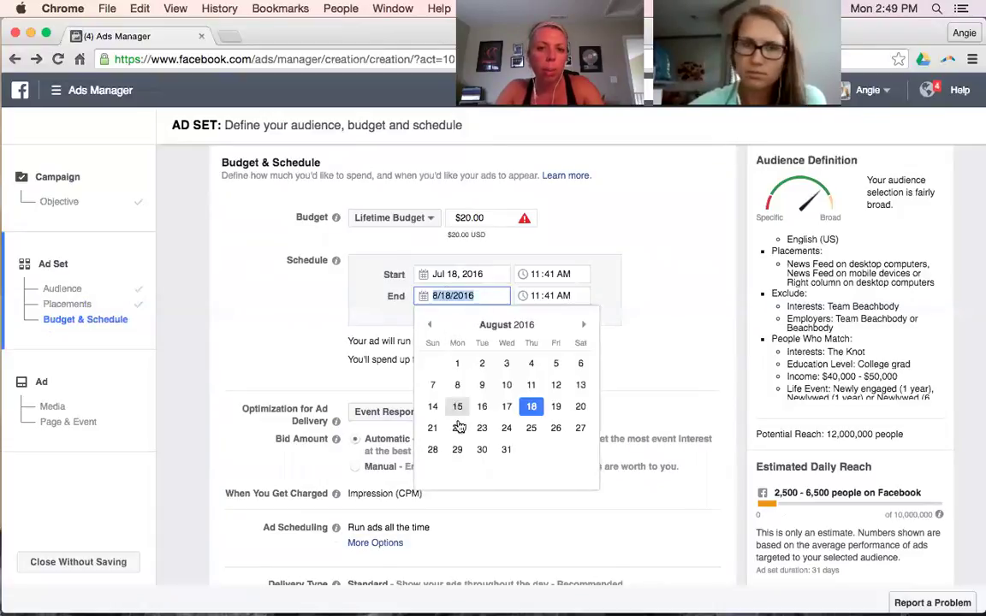
pyautogui.click(458, 450)
pyautogui.click(316, 307)
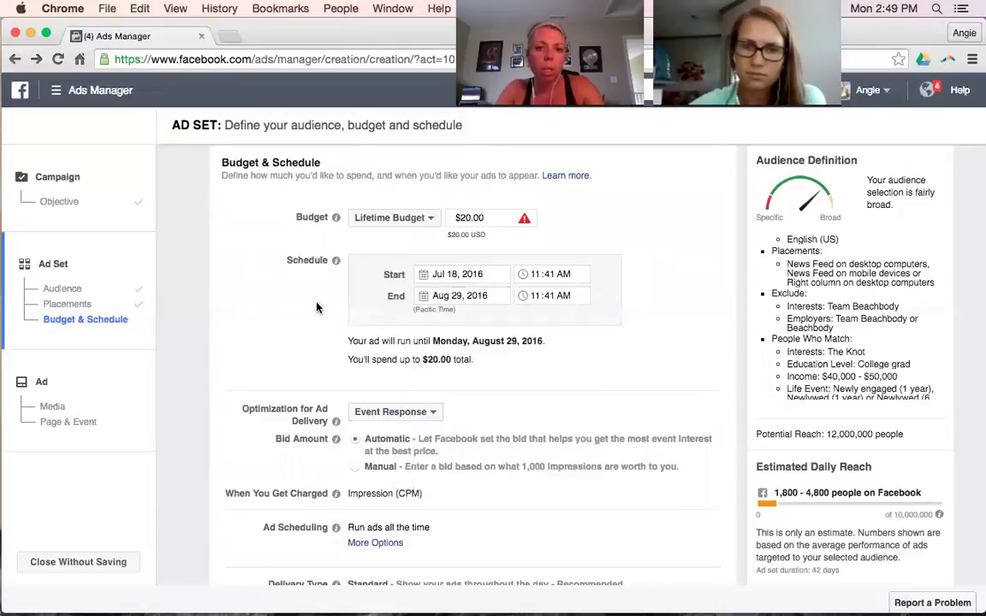
# Step: Set the ad schedule's end date to July 31, 2016
pyautogui.click(447, 295)
pyautogui.click(428, 326)
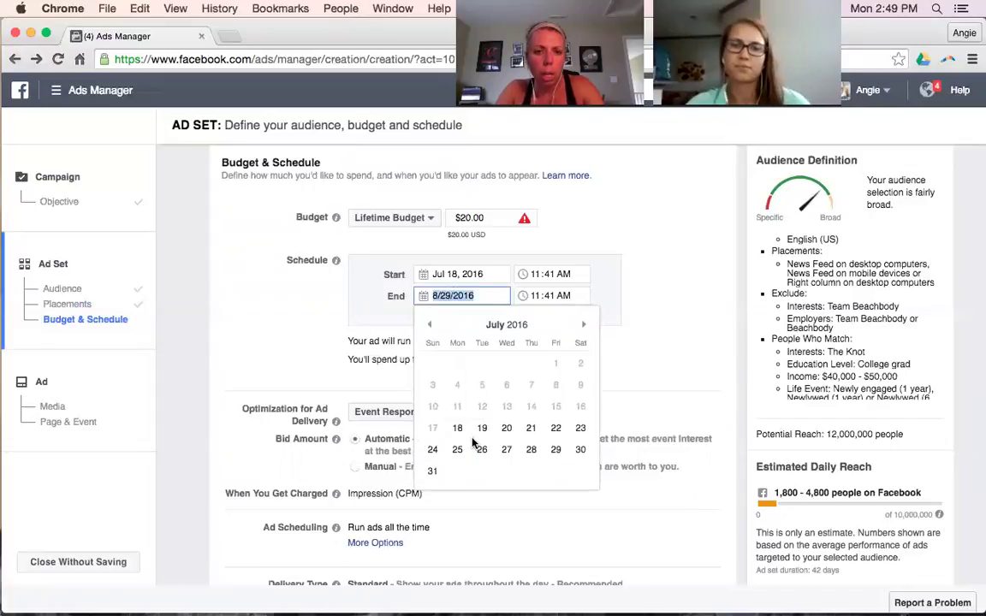
pyautogui.click(430, 471)
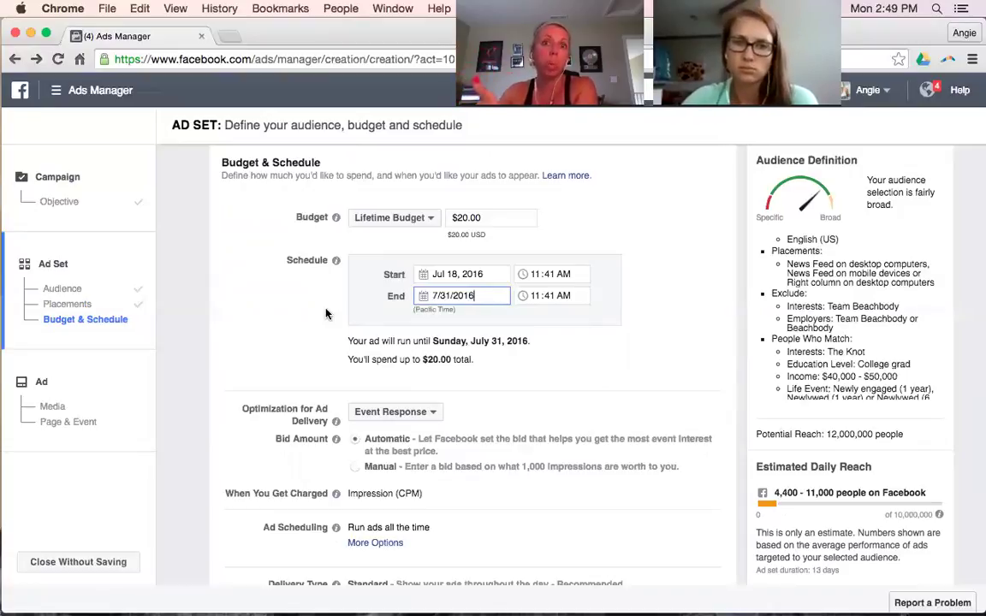
pyautogui.click(586, 342)
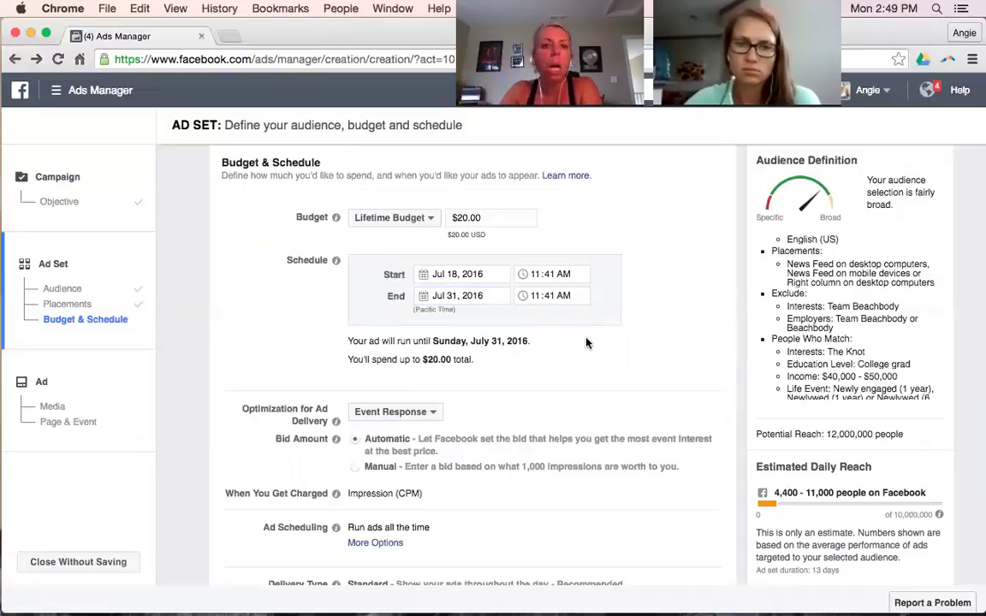
# Step: Set the ad schedule's end time to 11:59 PM
pyautogui.click(549, 299)
pyautogui.write('05')
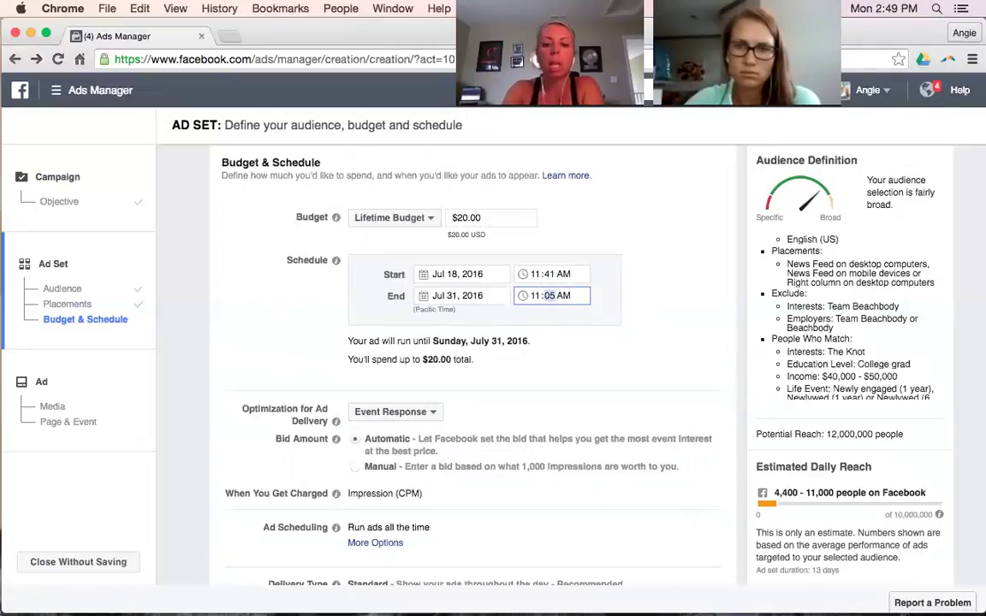
pyautogui.click(563, 296)
pyautogui.press('p')
pyautogui.click(575, 334)
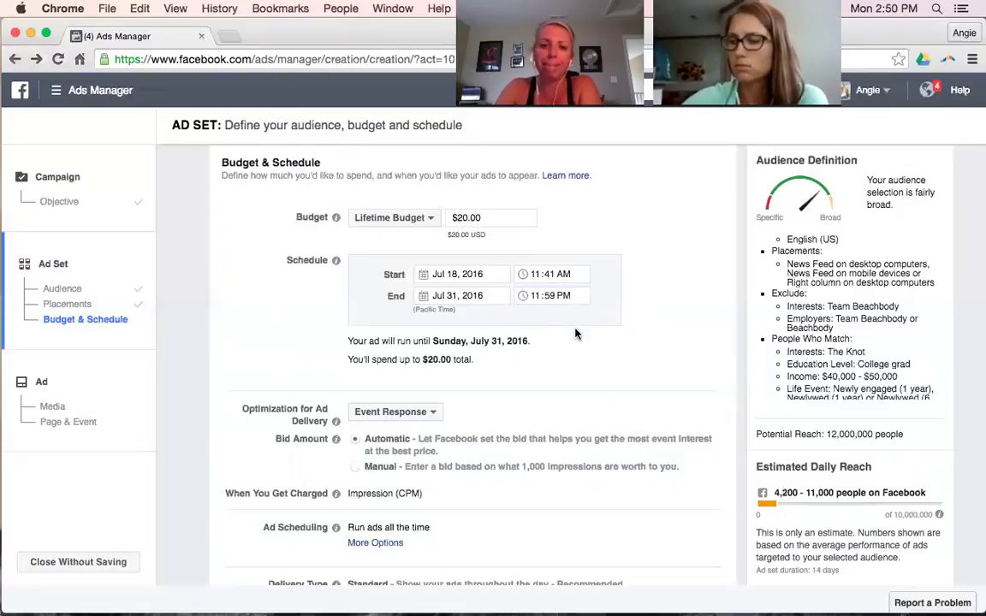
# Step: Examine the Optimization for Ad Delivery options and keep Event Response selected
pyautogui.scroll(-5, 575, 333)
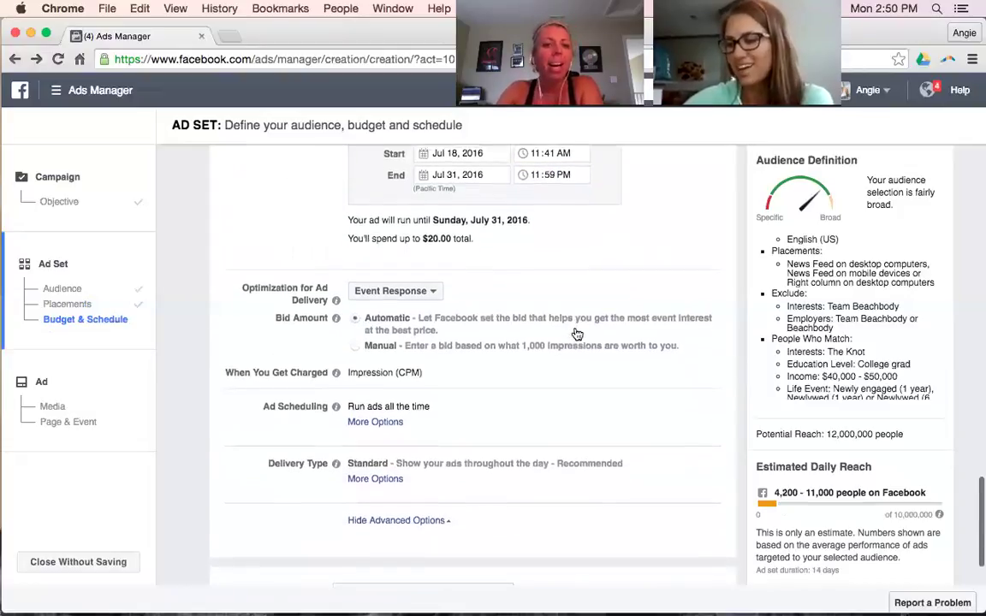
pyautogui.click(430, 289)
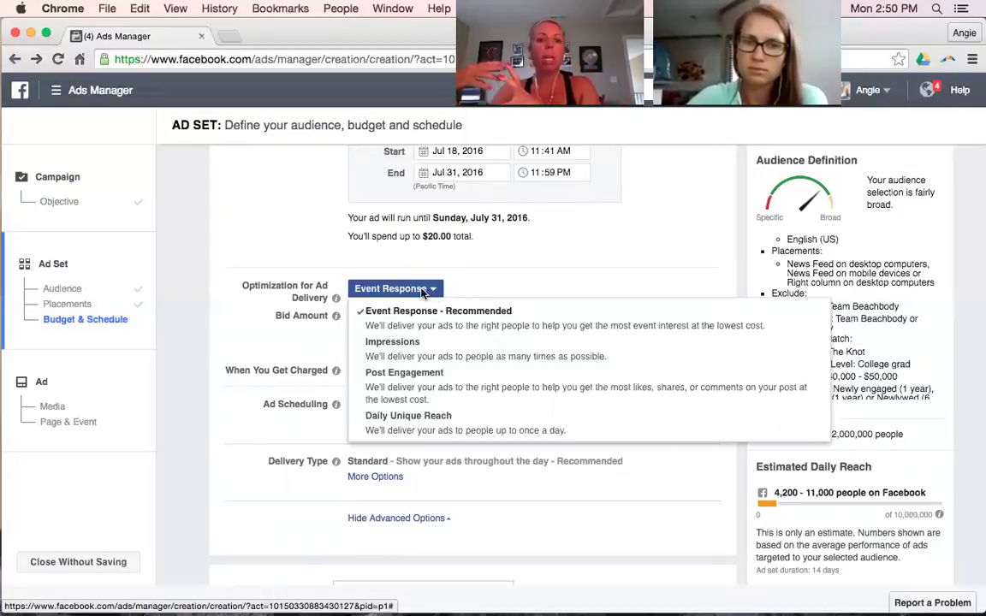
pyautogui.click(407, 332)
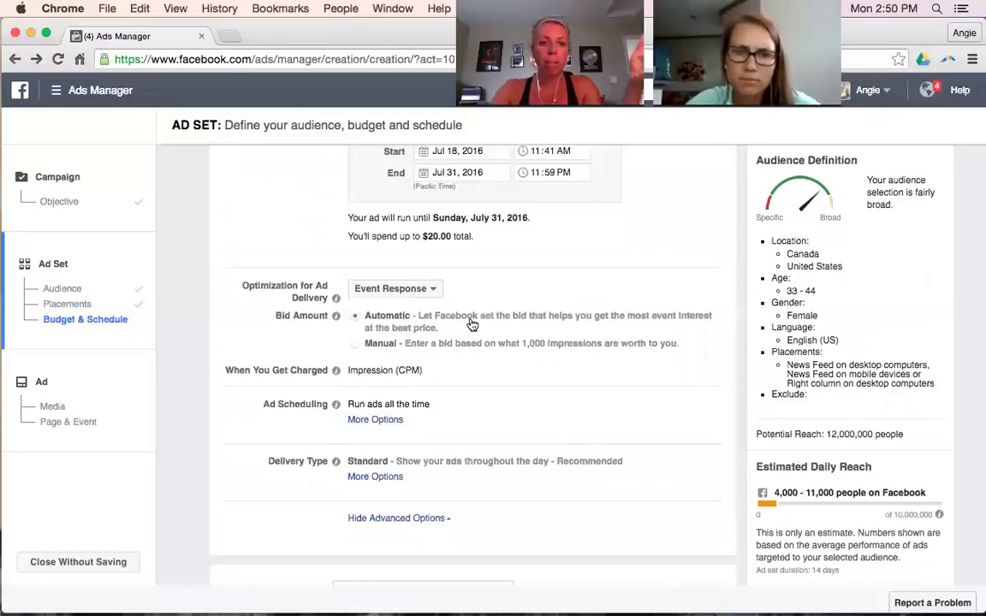
# Step: Run the ads on a schedule instead of all the time, shading the hours from 4pm to midnight for every day
pyautogui.scroll(-3, 455, 335)
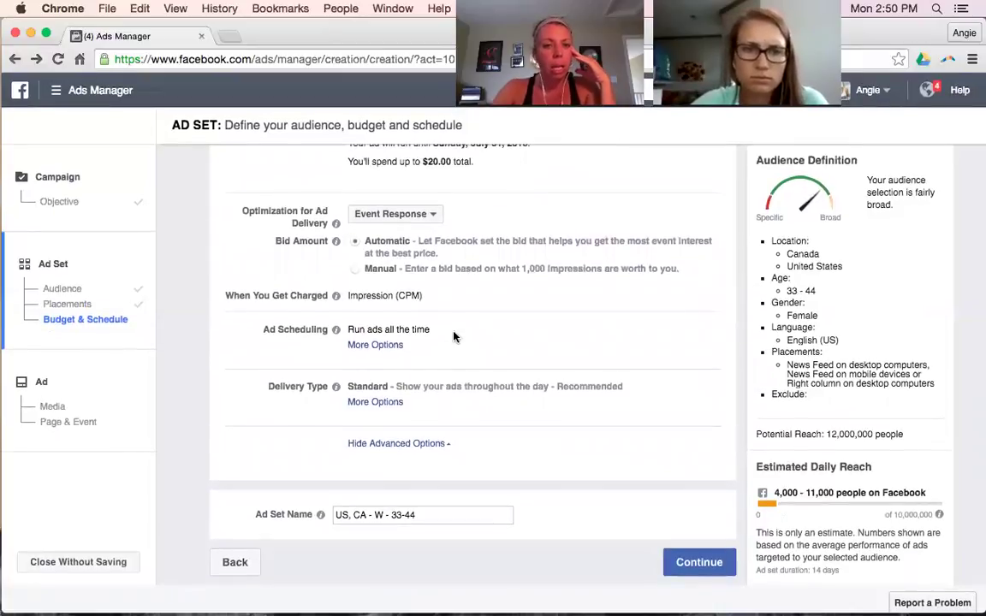
pyautogui.click(386, 344)
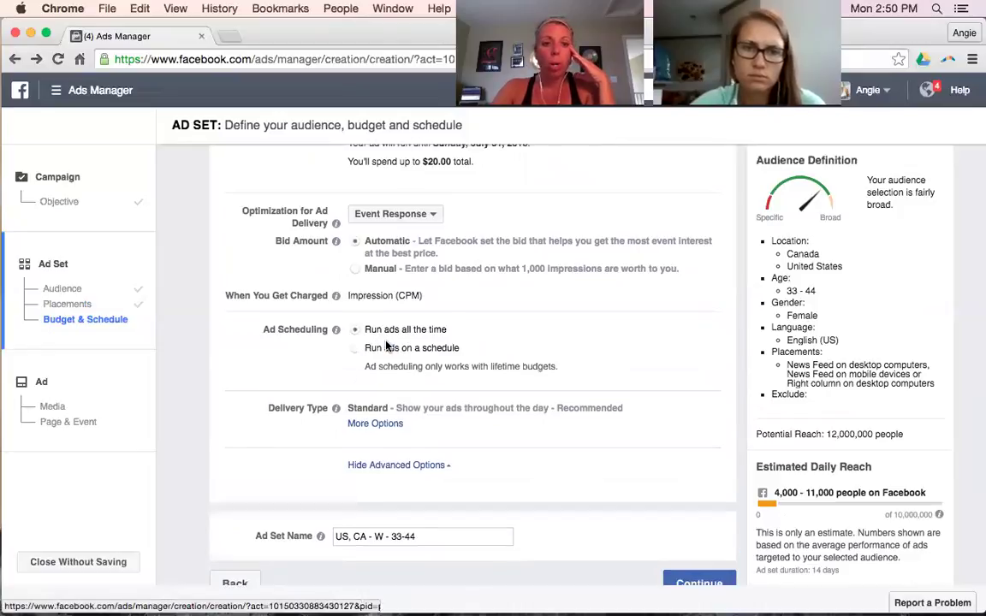
pyautogui.click(353, 347)
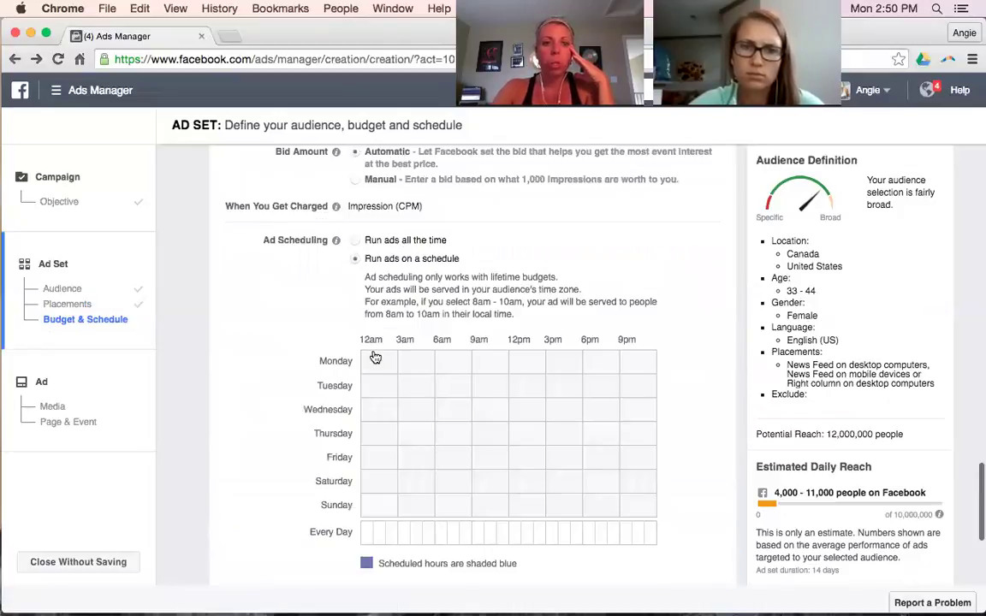
pyautogui.scroll(-4, 518, 303)
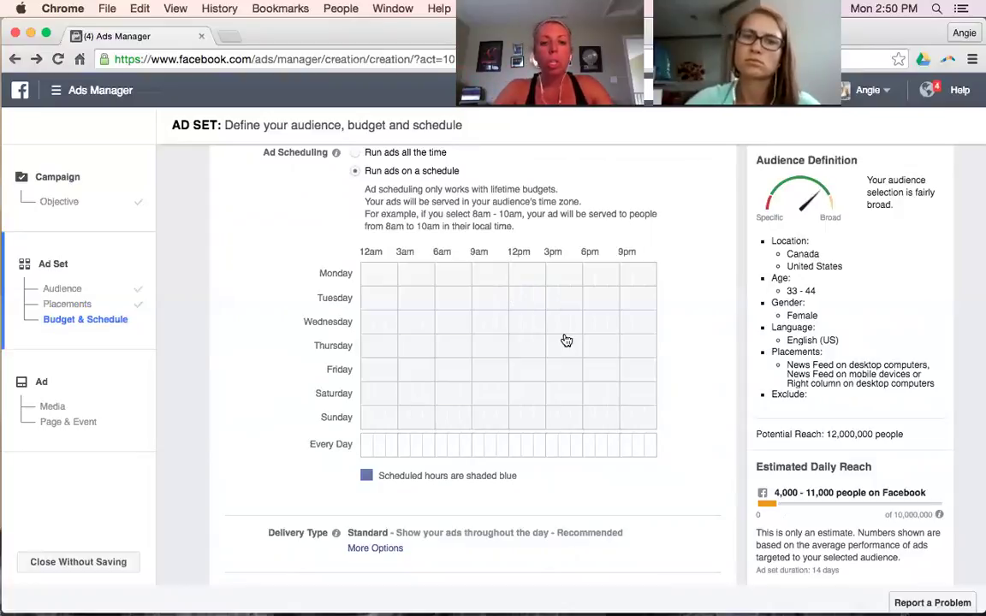
pyautogui.click(564, 445)
pyautogui.moveTo(564, 455)
pyautogui.mouseDown()
pyautogui.moveTo(618, 444)
pyautogui.moveTo(648, 451)
pyautogui.mouseUp()
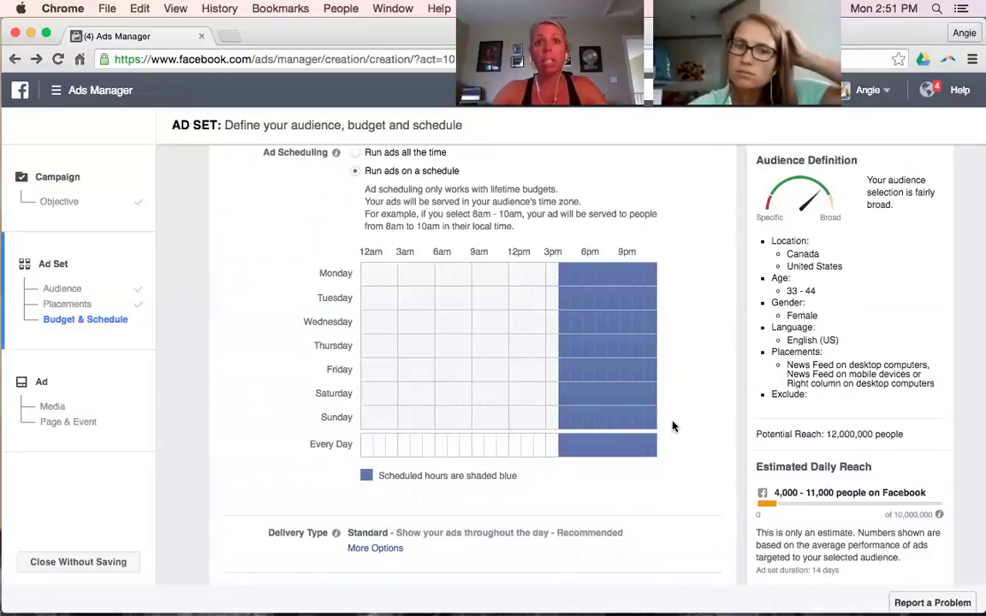
# Step: Rename the ad set as momstar2
pyautogui.scroll(-3, 673, 425)
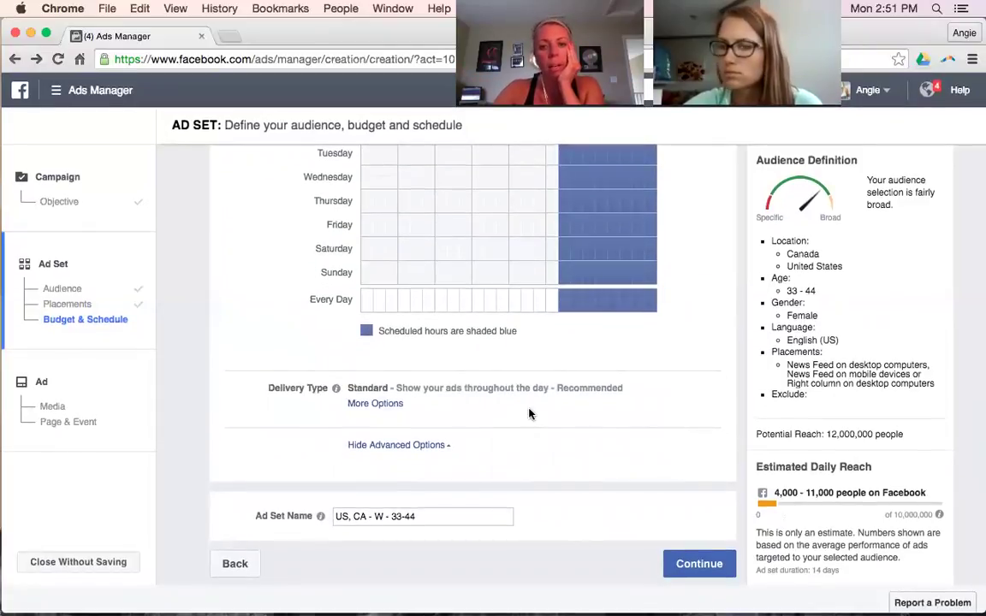
pyautogui.click(430, 515)
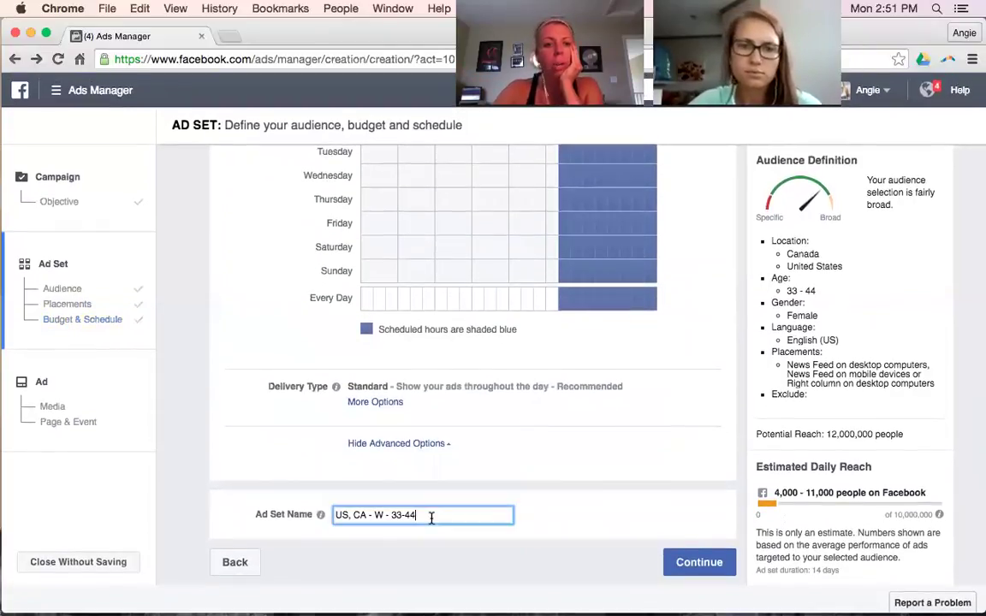
pyautogui.press('super+a')
pyautogui.write('m')
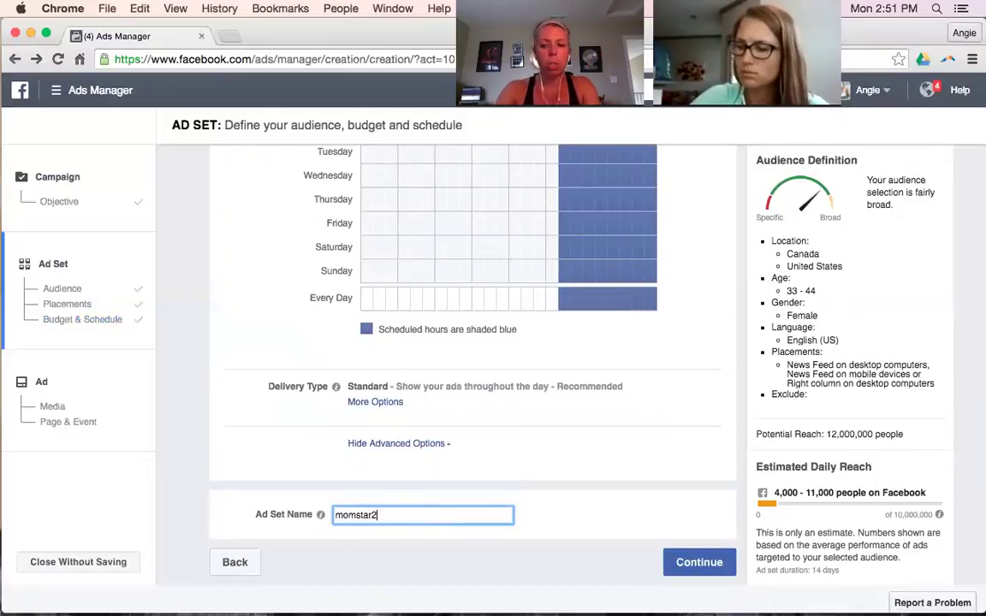
pyautogui.rightClick(670, 486)
pyautogui.click(634, 476)
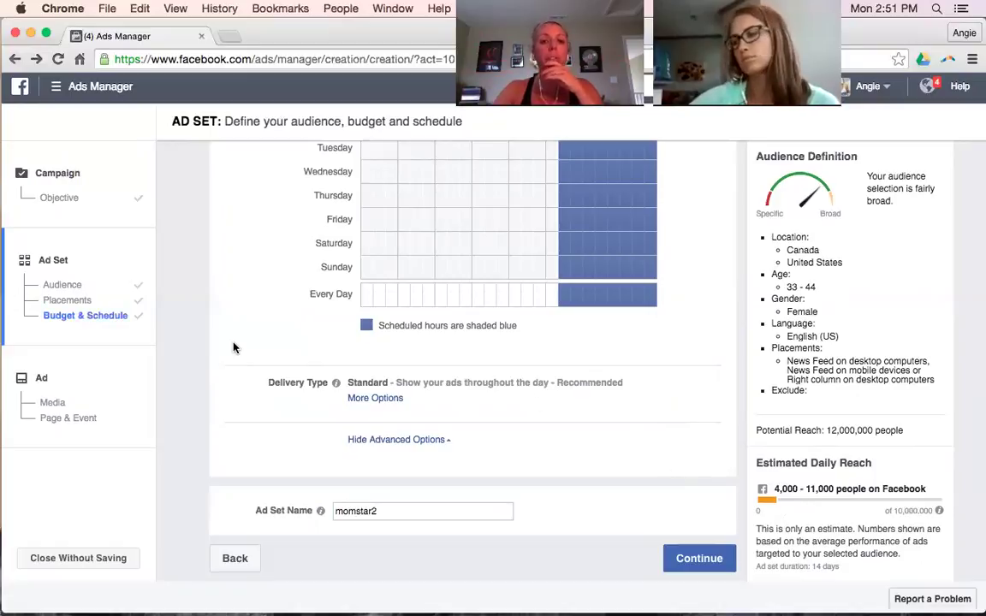
# Step: Look back over the ad set's placements, detailed targeting and locations, up to the start of the Audience section
pyautogui.scroll(10, 234, 347)
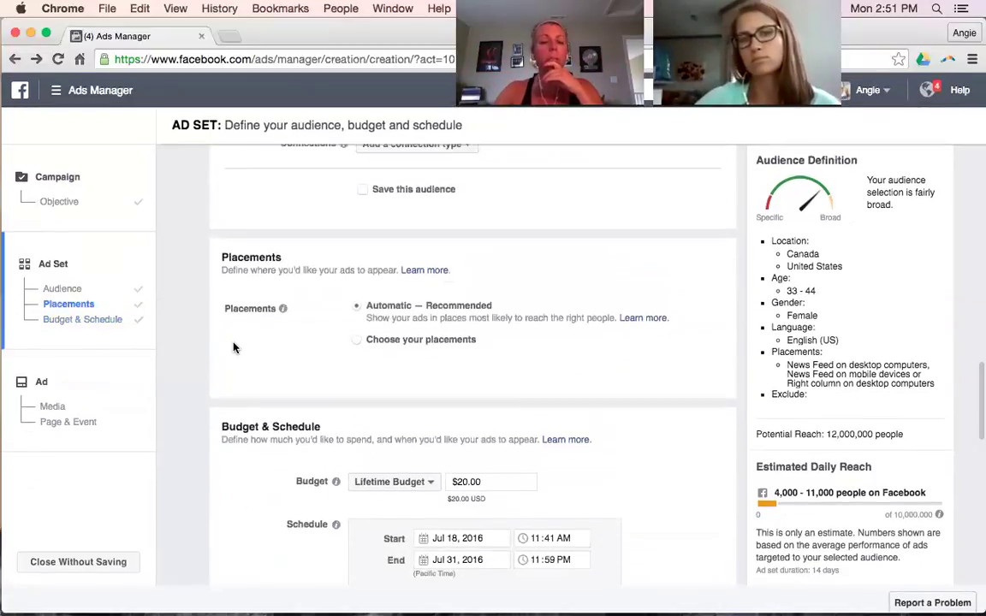
pyautogui.scroll(8, 235, 346)
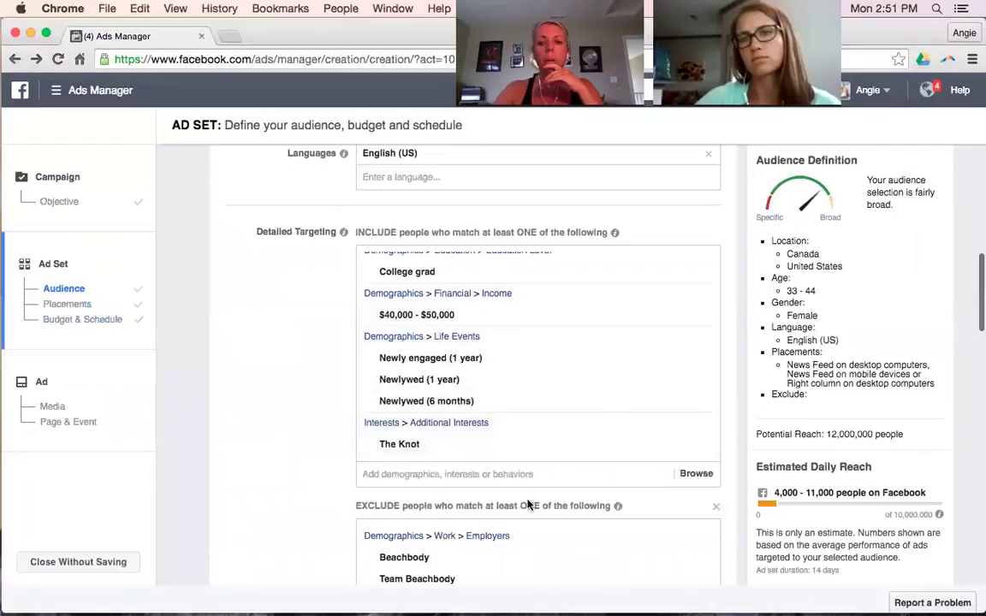
pyautogui.scroll(10, 261, 296)
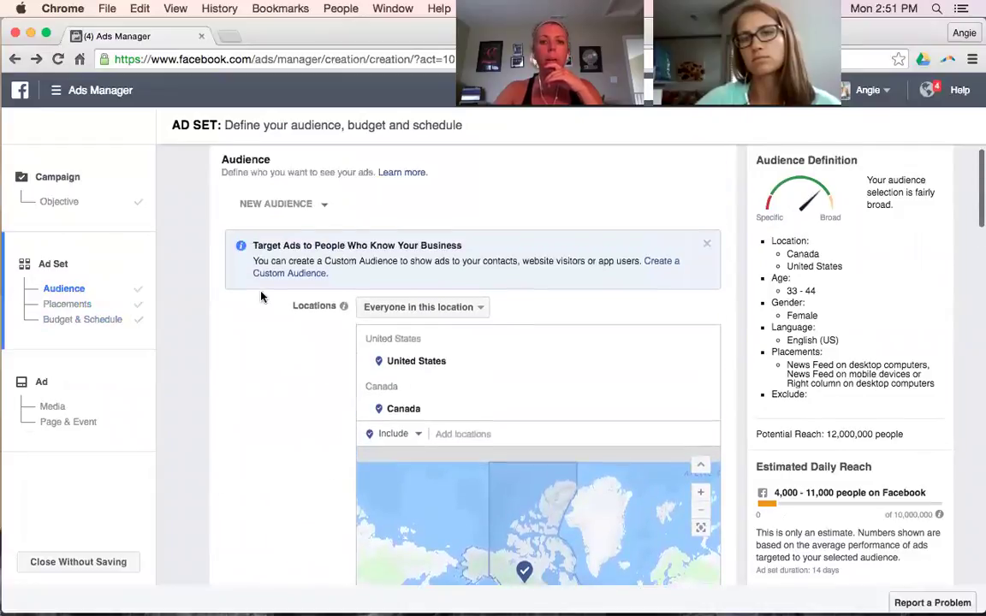
pyautogui.scroll(2, 261, 296)
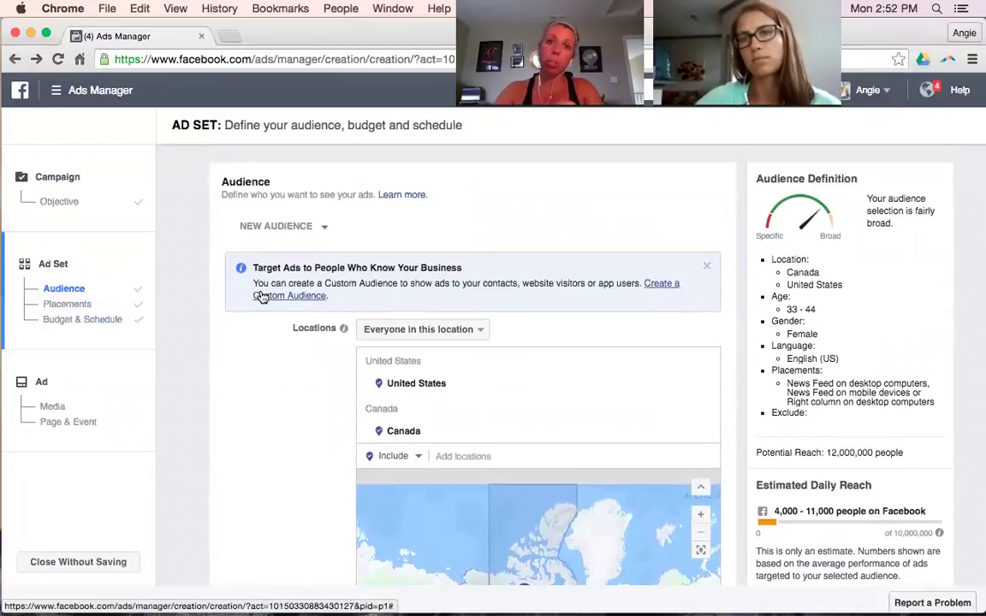